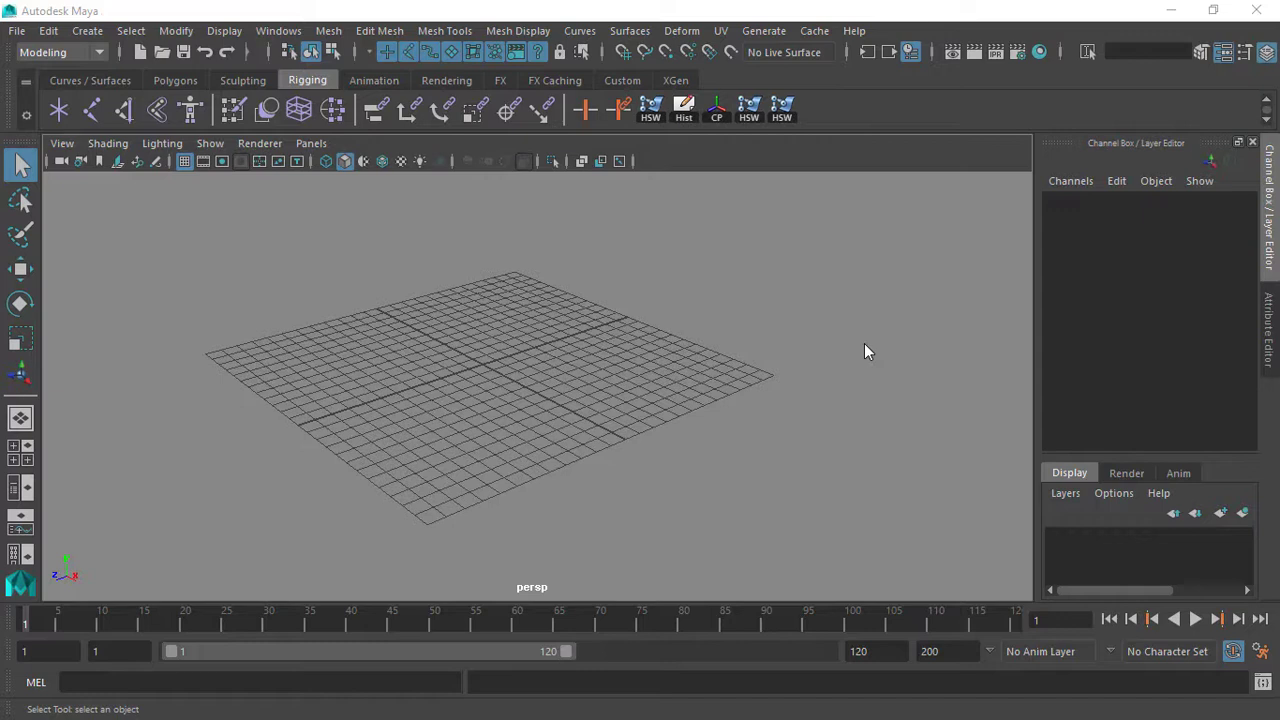
Switch to the Rigging menu set and start the Create Joints tool
alt+drag(663, 346, 597, 349)
alt+middle_drag(597, 349, 546, 338)
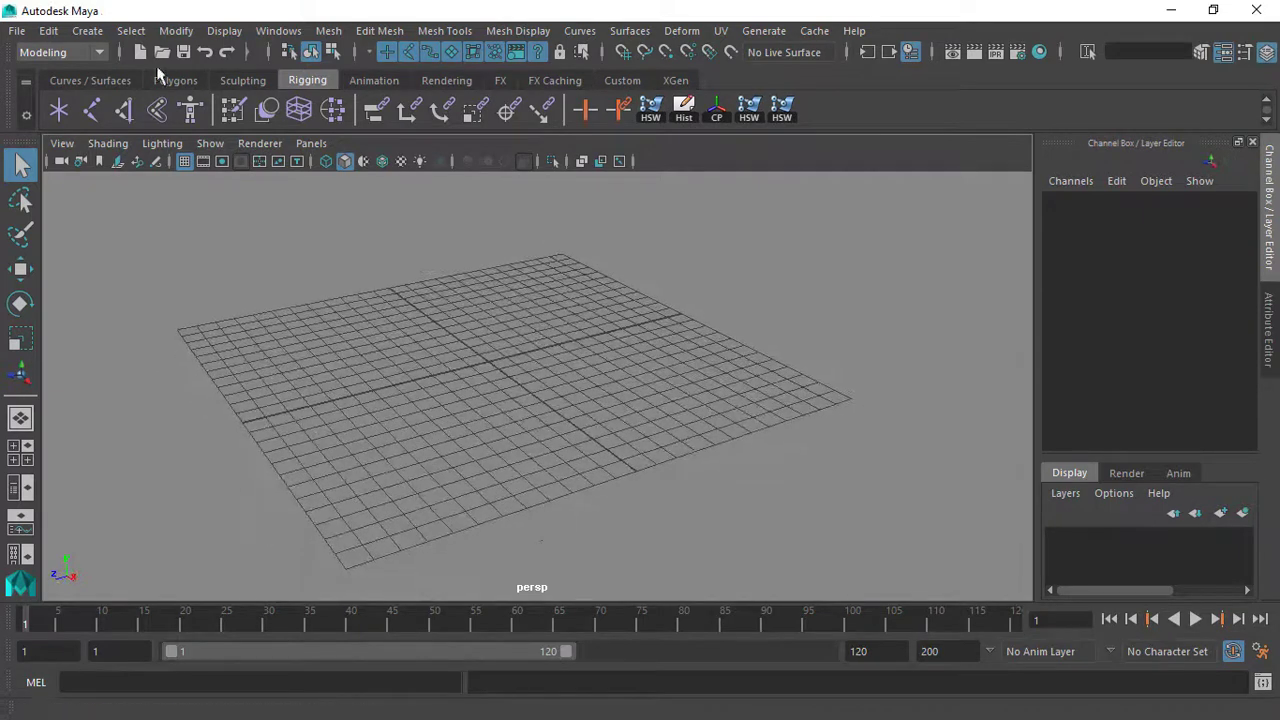
click(80, 52)
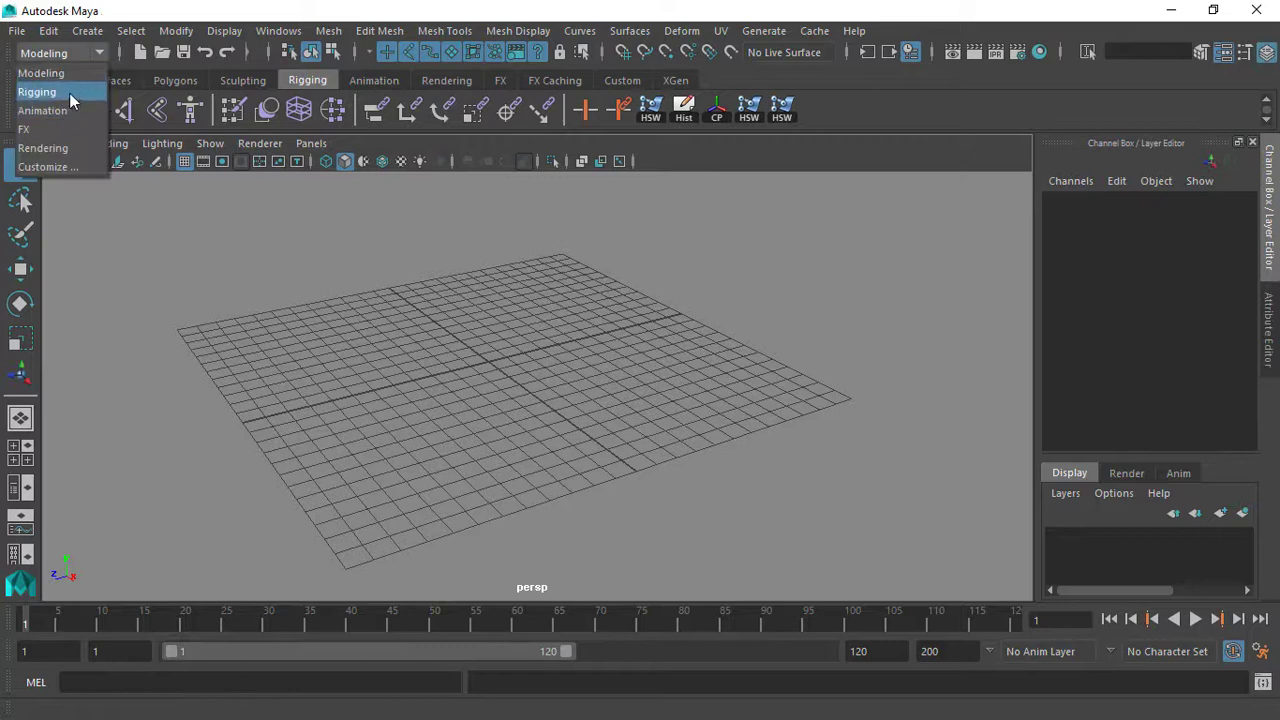
click(69, 93)
click(359, 34)
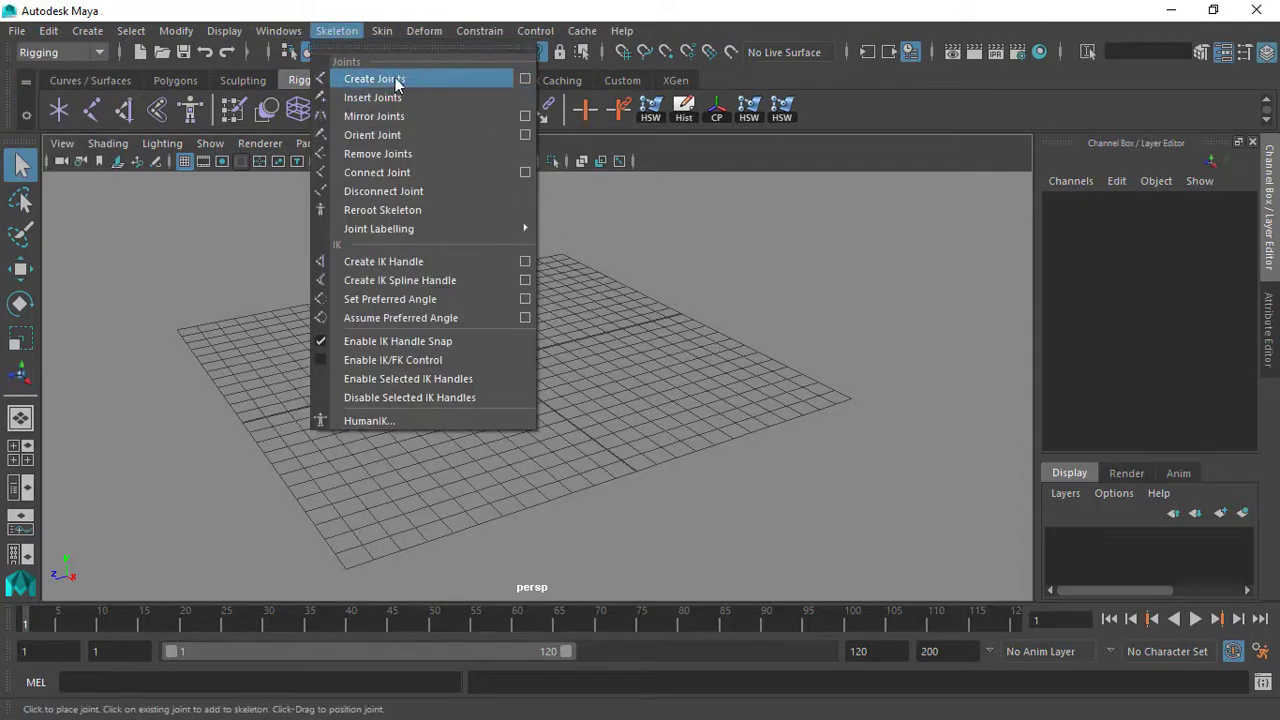
click(372, 78)
alt+drag(600, 325, 514, 417)
alt+drag(557, 314, 509, 414)
alt+drag(459, 368, 508, 426)
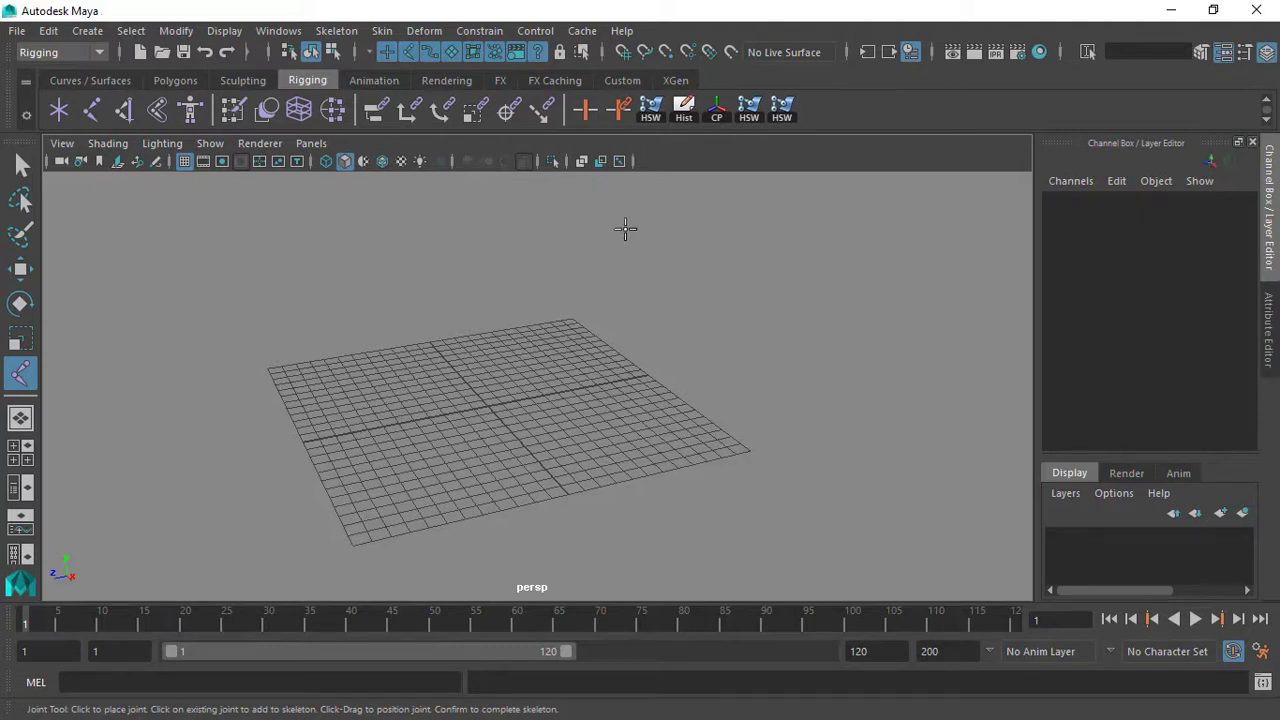
scroll(507, 225, down, 4)
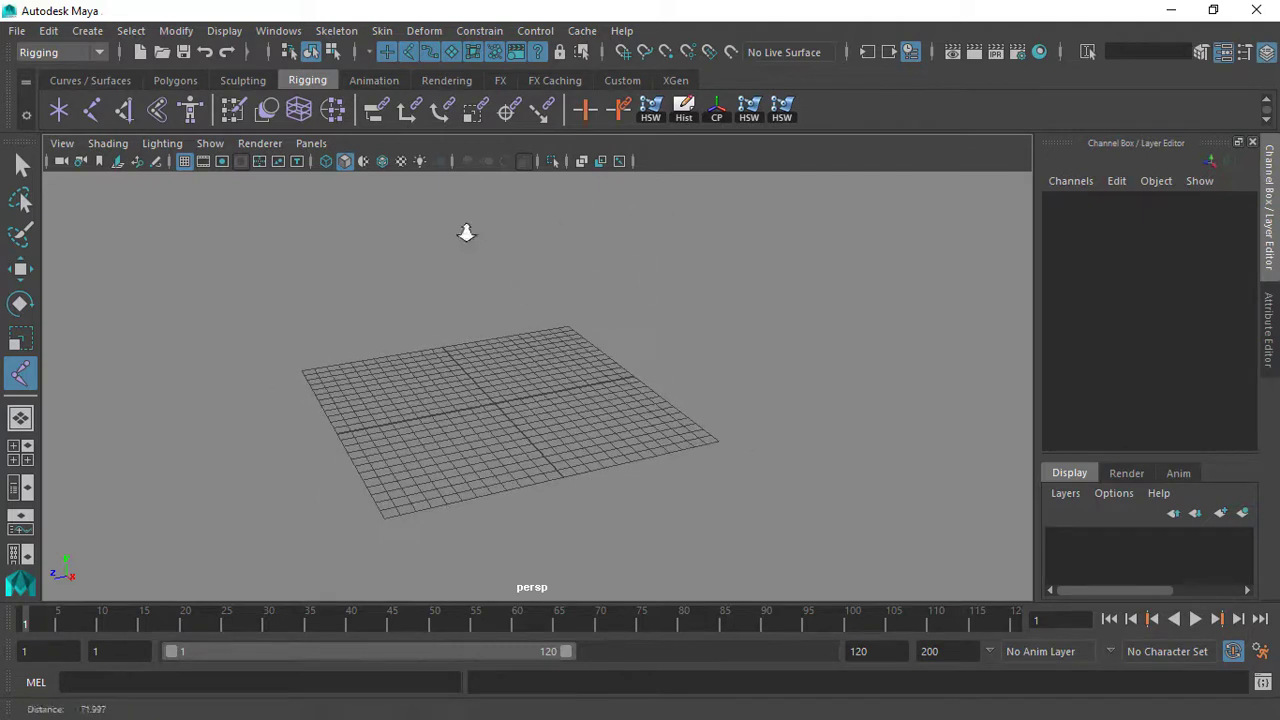
scroll(551, 383, up, 3)
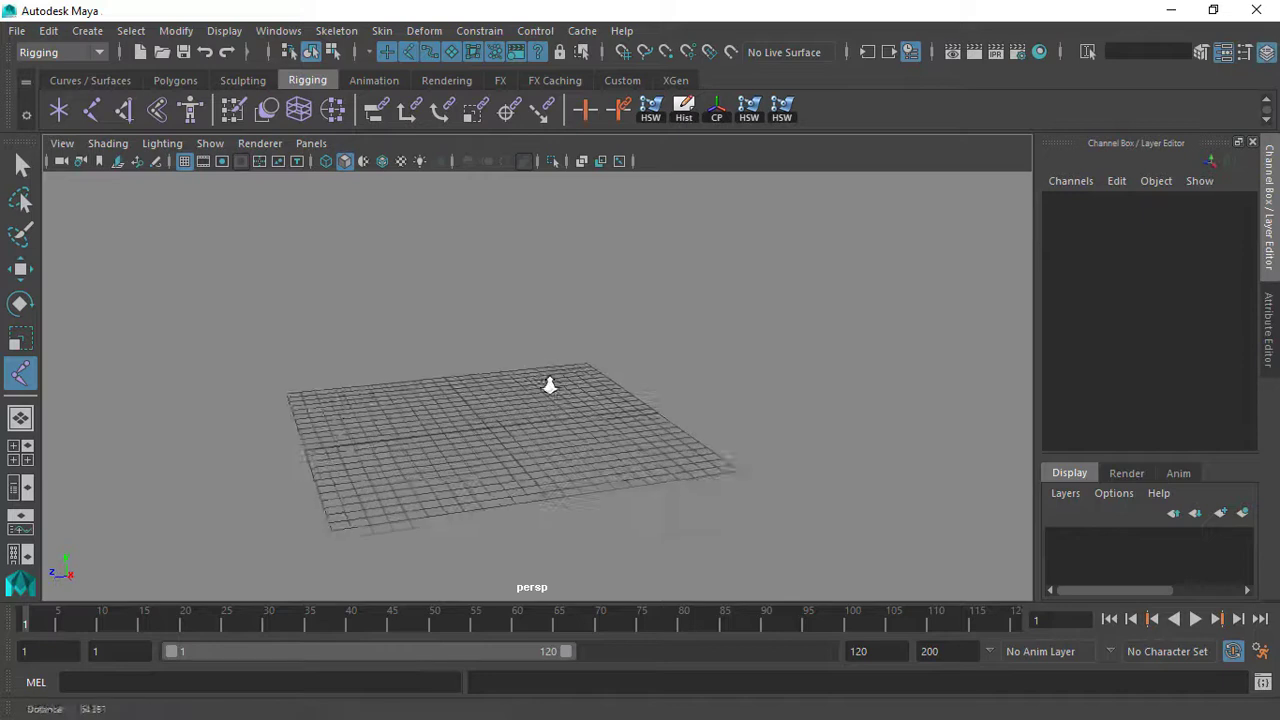
alt+drag(534, 357, 534, 334)
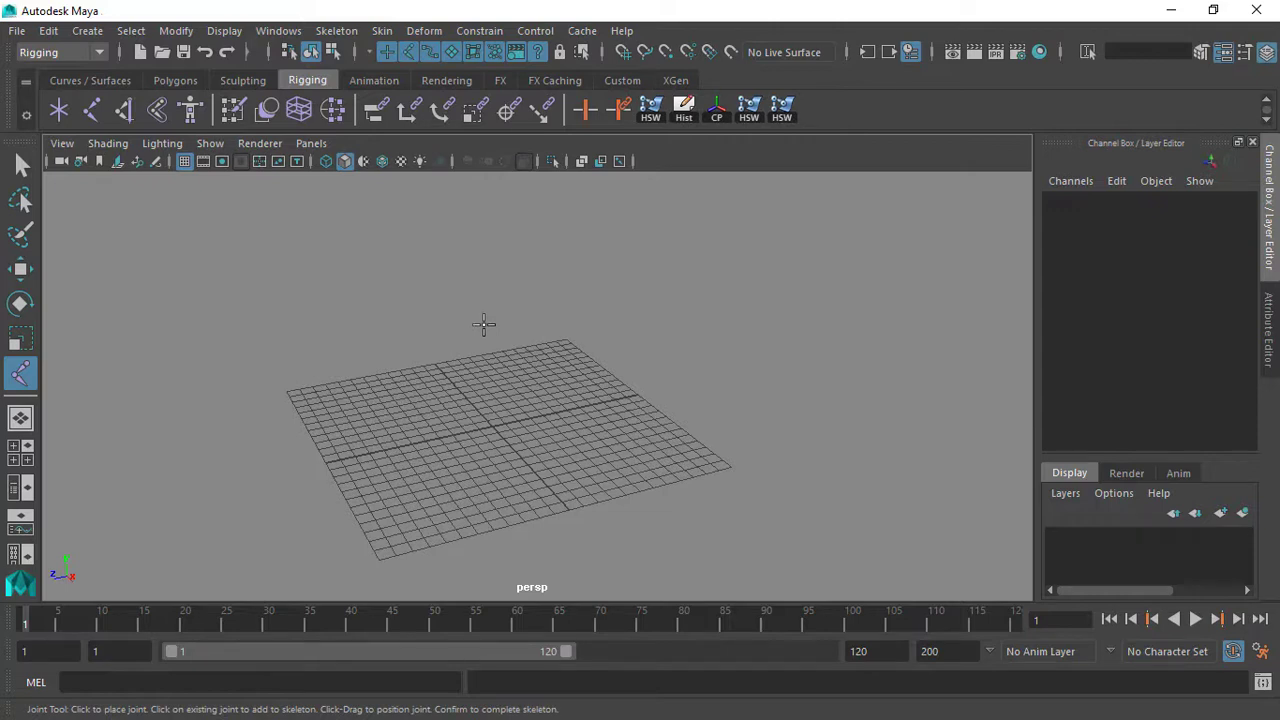
scroll(508, 338, up, 1)
scroll(514, 366, up, 2)
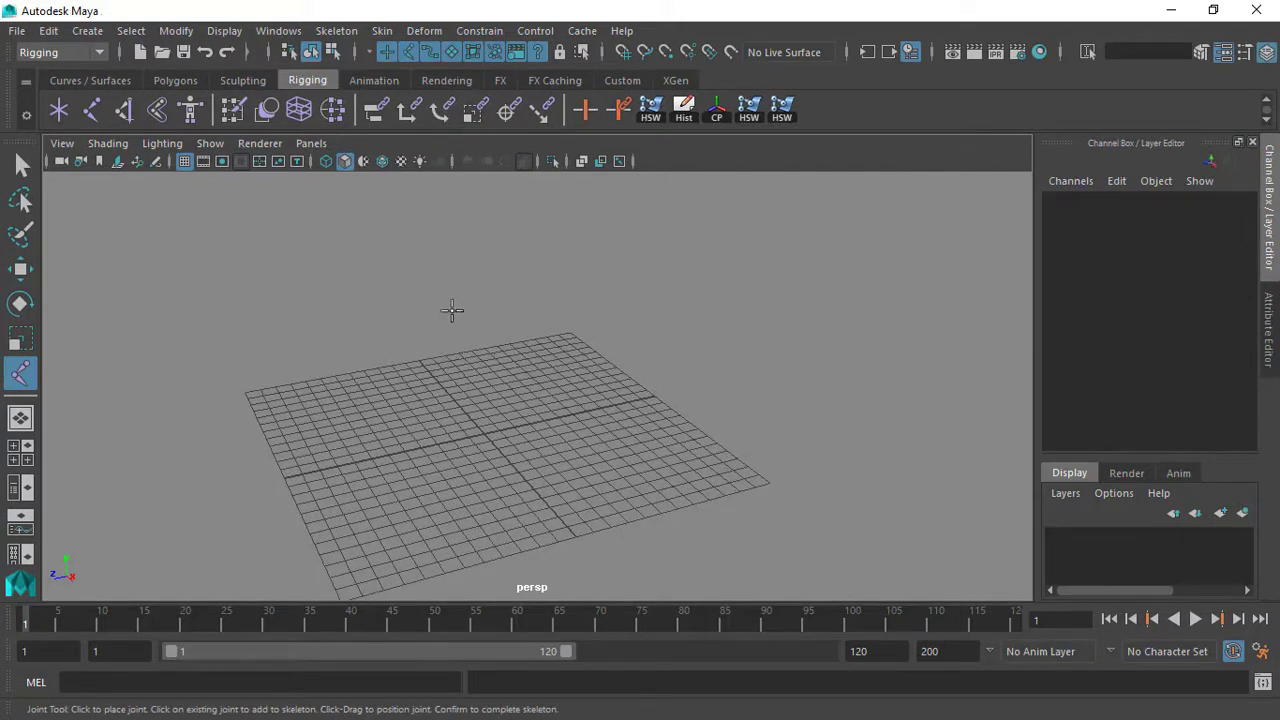
scroll(460, 316, up, 2)
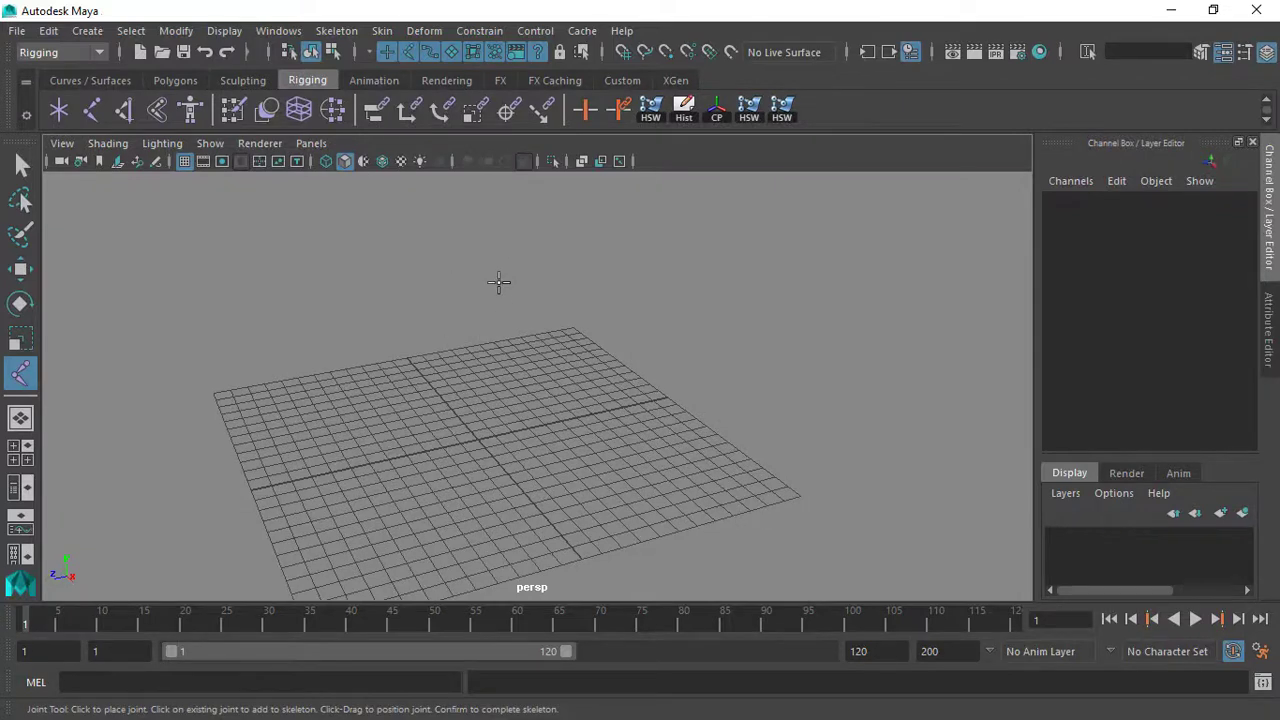
Create a polygon cylinder at the grid centre and raise it to about 2.37 on Y
click(88, 31)
mouse_move(171, 96)
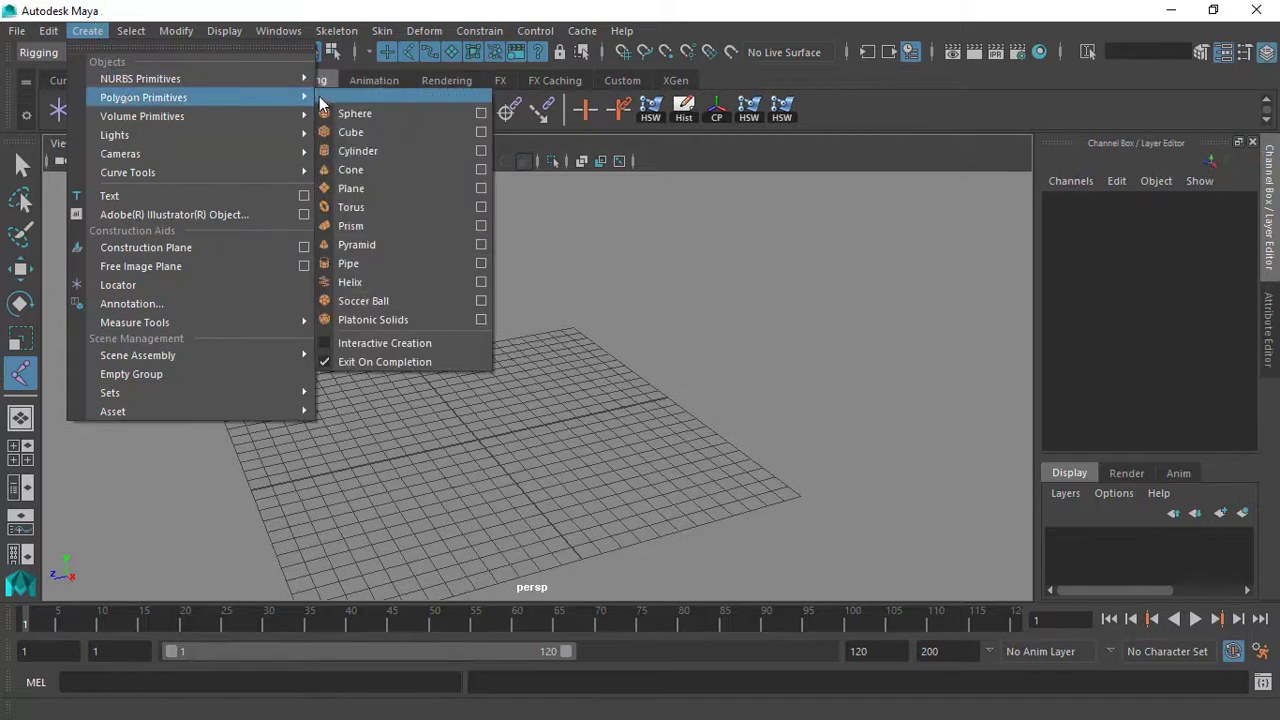
click(360, 150)
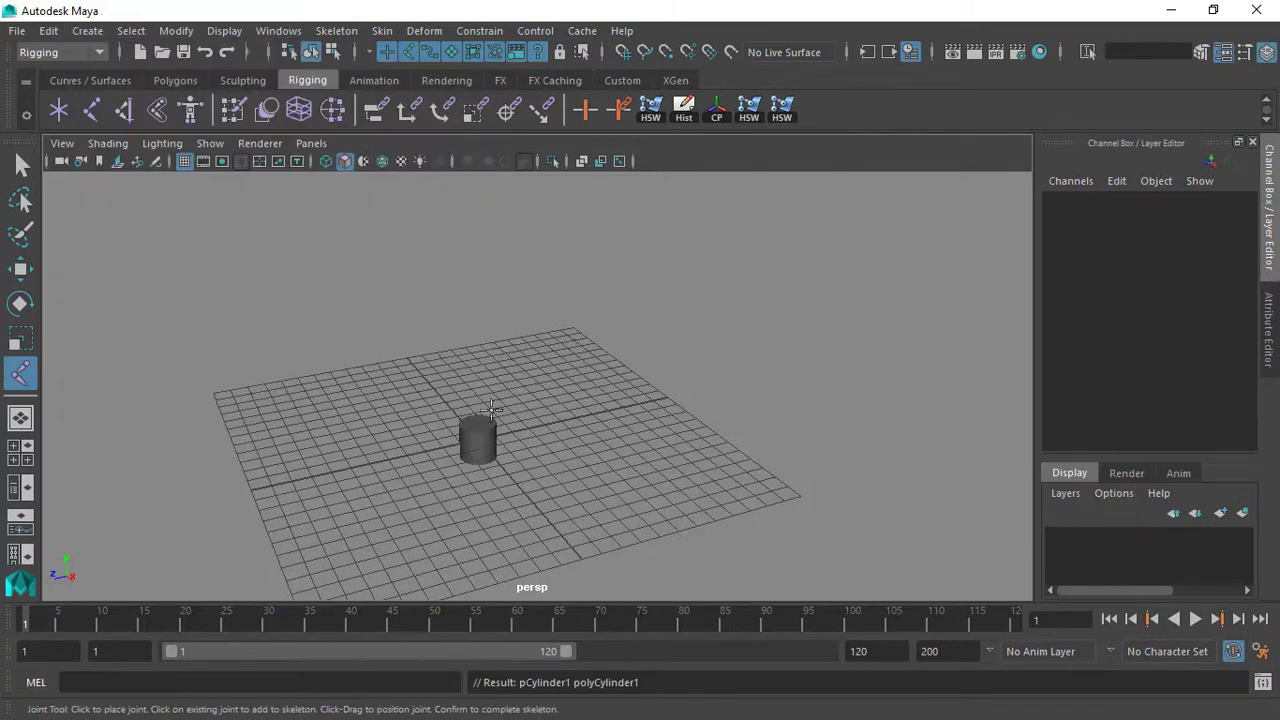
scroll(491, 410, up, 1)
key(w)
click(467, 443)
drag(466, 387, 466, 340)
Stretch the cylinder vertically to a Y scale of about 9.5
key(r)
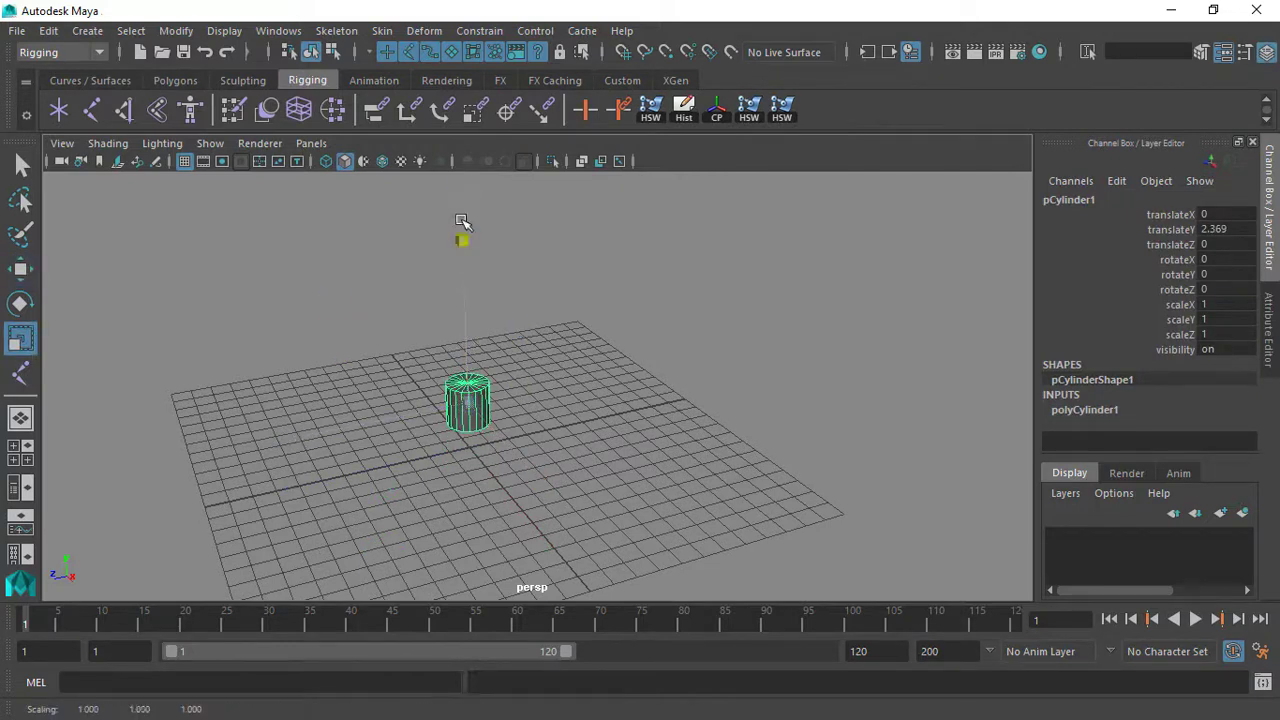
drag(461, 221, 480, 31)
scroll(483, 260, down, 2)
drag(472, 242, 492, 6)
alt+middle_drag(529, 321, 525, 379)
drag(471, 294, 472, 106)
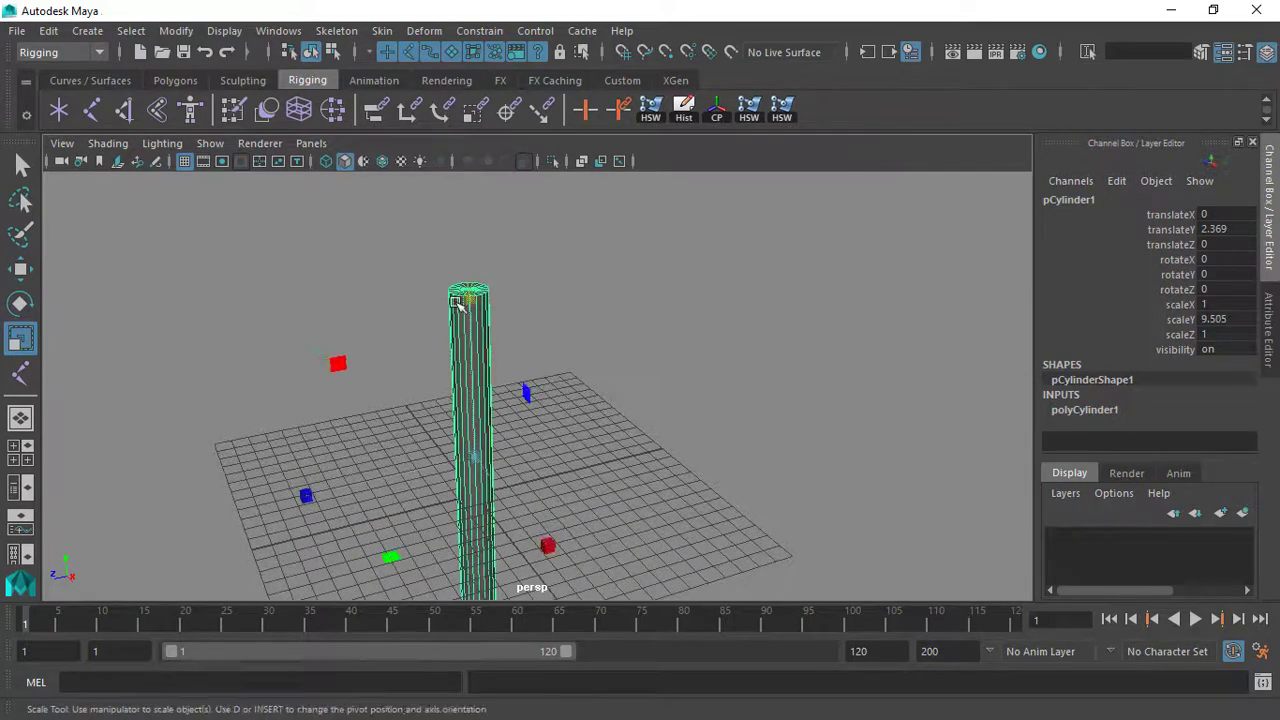
Raise the cylinder above the grid to about 6.24 on Y, shorten it to a Y scale of about 5.6, and deselect it
key(w)
drag(471, 343, 480, 251)
key(r)
drag(478, 197, 471, 274)
key(w)
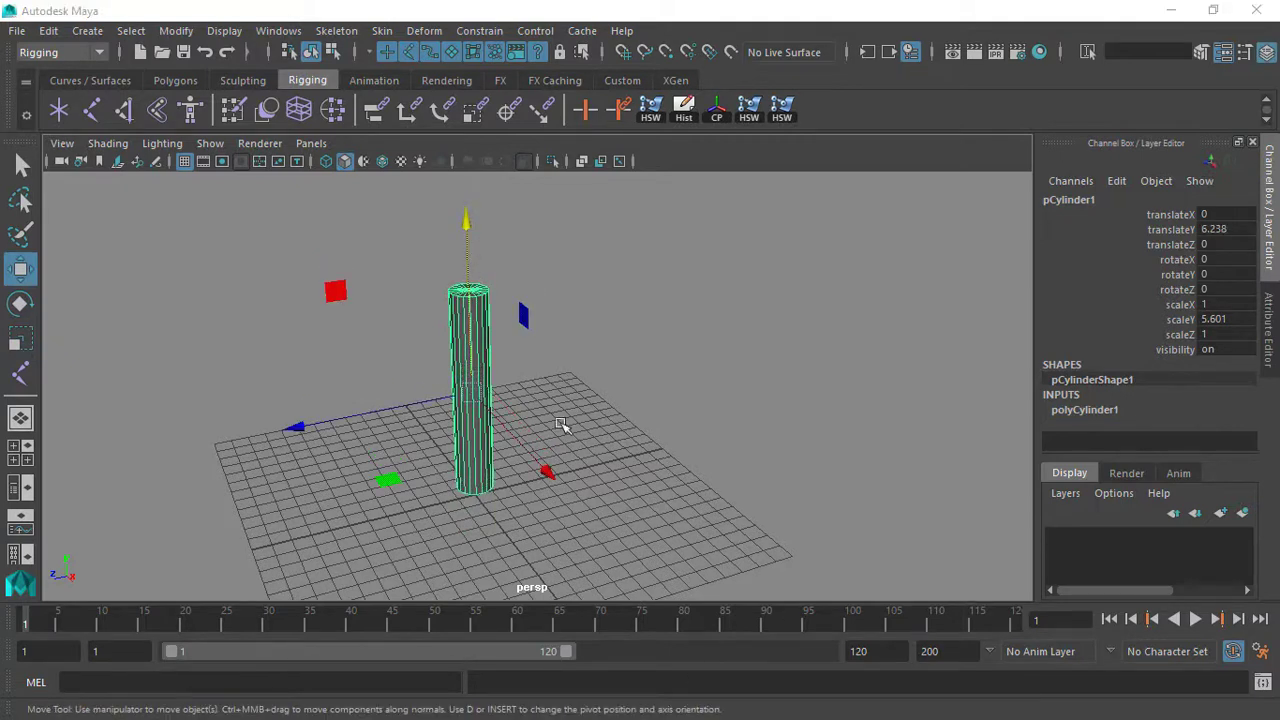
click(575, 335)
alt+right_drag(474, 299, 511, 309)
alt+middle_drag(511, 309, 517, 312)
alt+right_drag(509, 368, 504, 366)
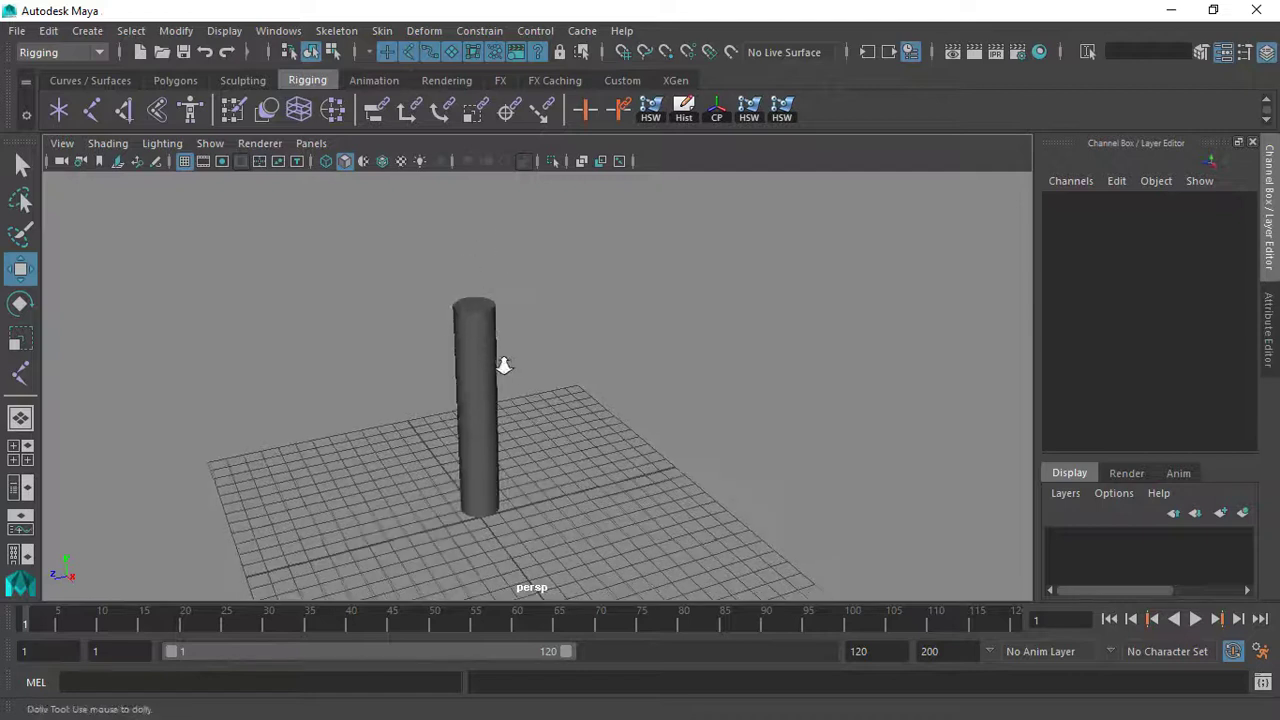
With the Create Joints tool active, enable X-Ray Joints and Wireframe on Shaded in the perspective view
click(336, 30)
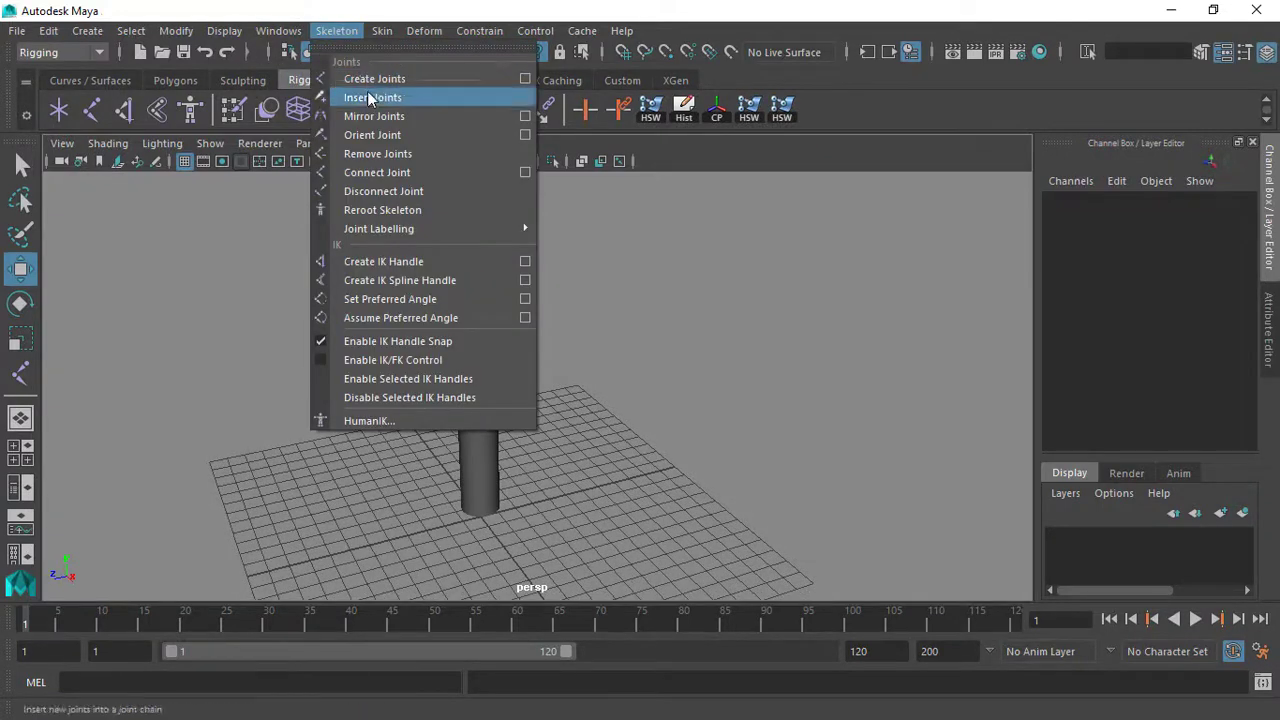
click(412, 78)
alt+drag(429, 223, 470, 262)
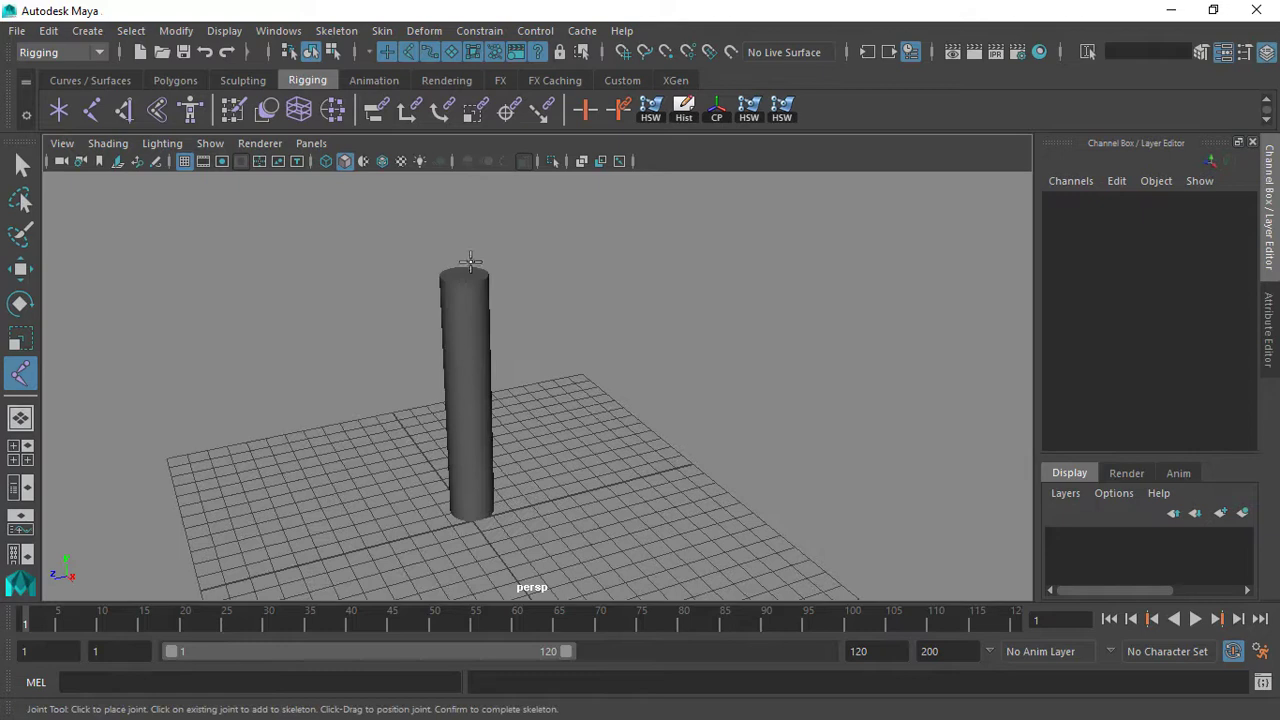
click(106, 146)
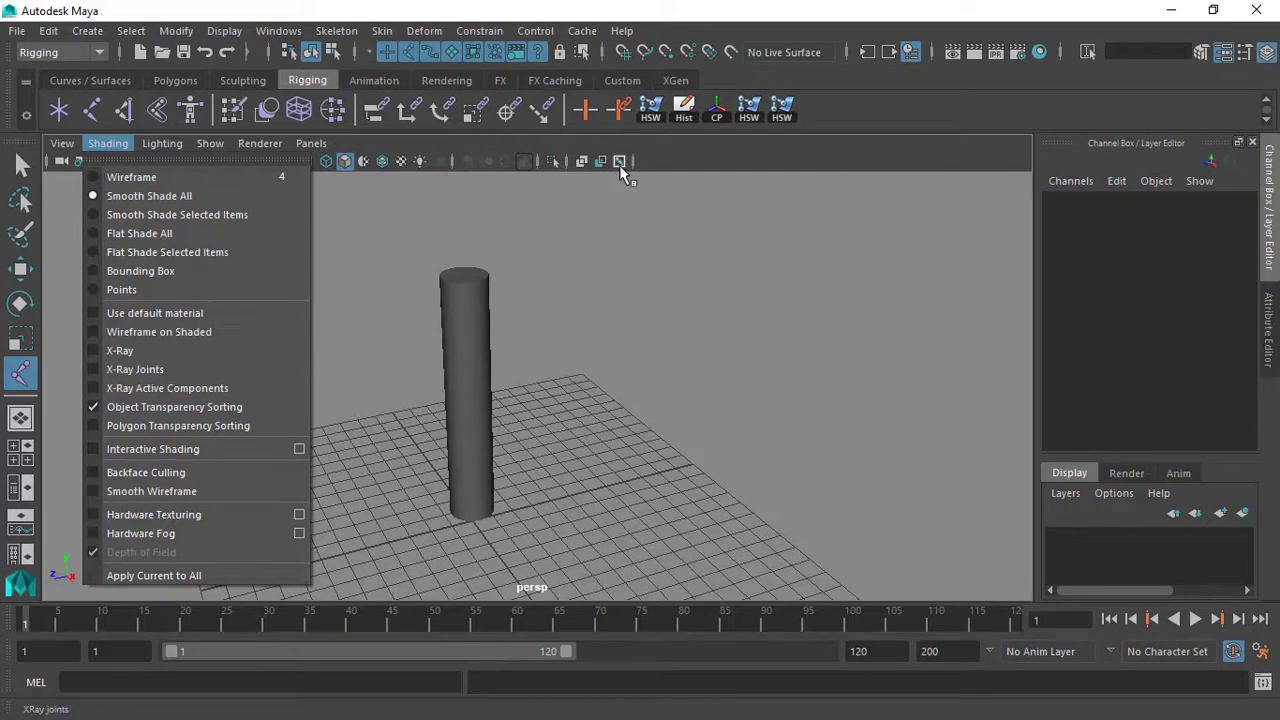
click(177, 367)
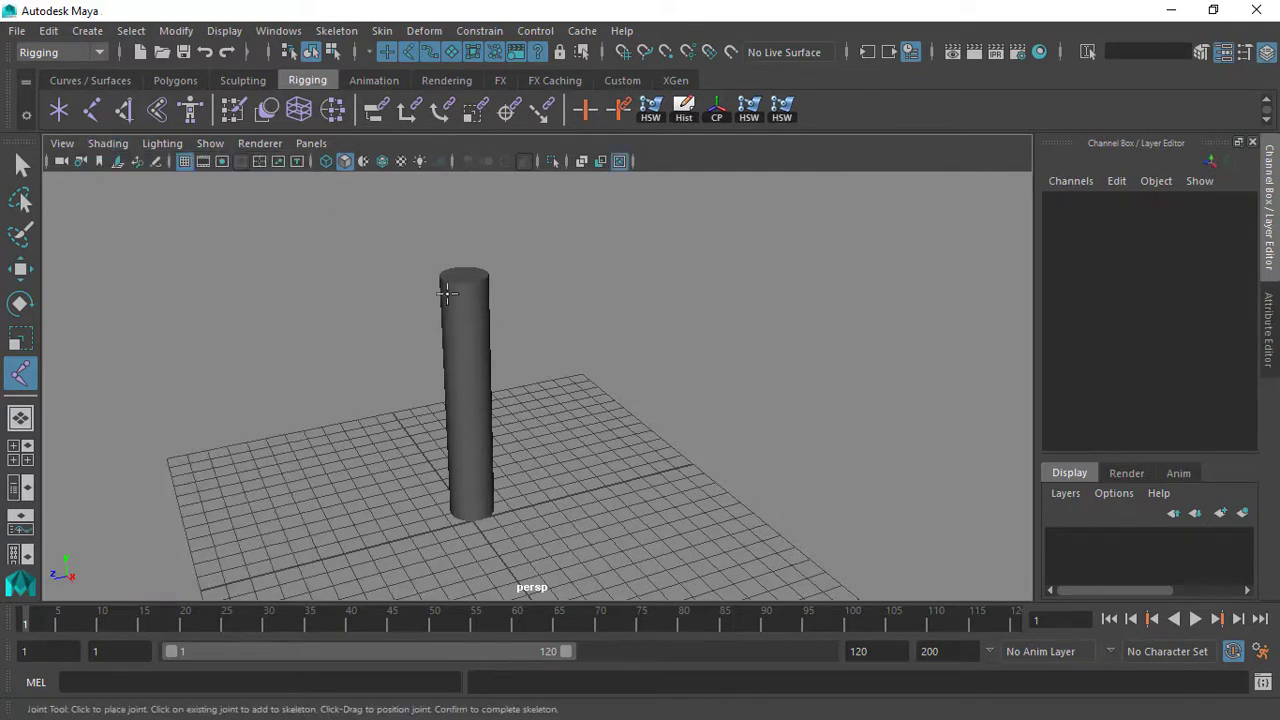
click(381, 162)
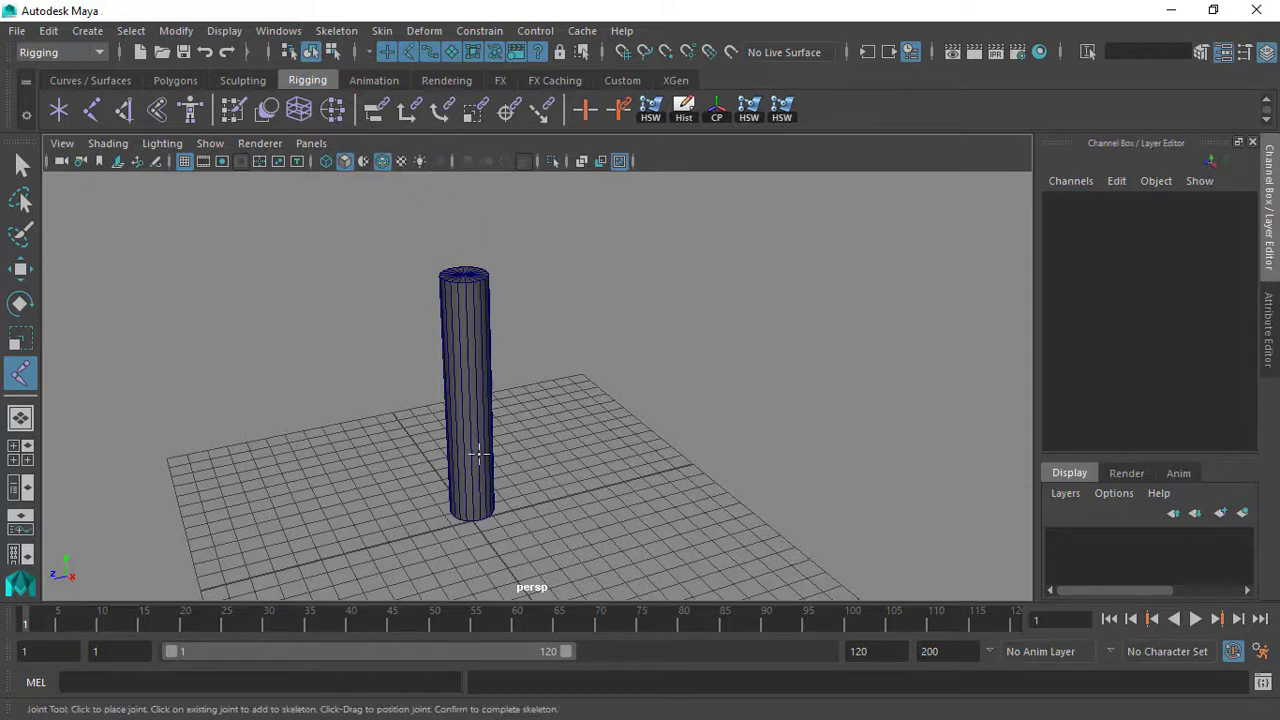
Draw a three-joint chain in the perspective view from the cylinder's top through its middle to its base, and complete the skeleton
scroll(492, 403, down, 1)
scroll(451, 334, up, 2)
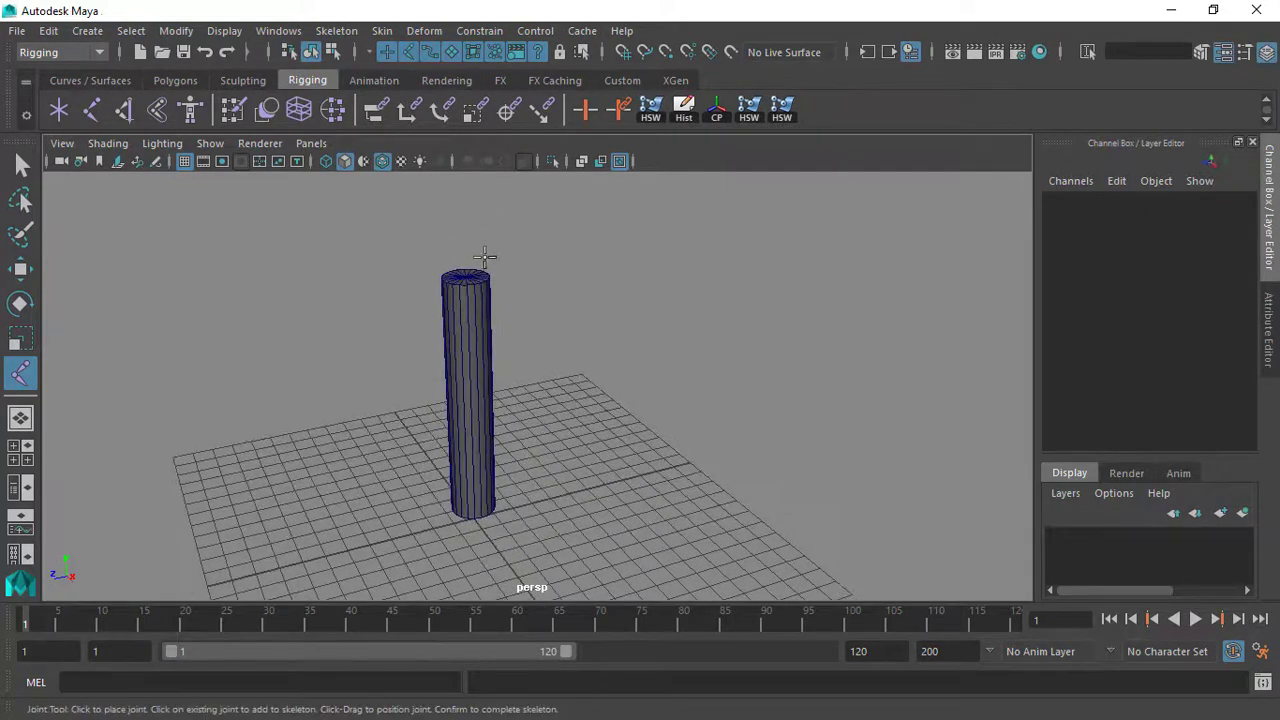
scroll(434, 330, down, 1)
scroll(489, 343, up, 2)
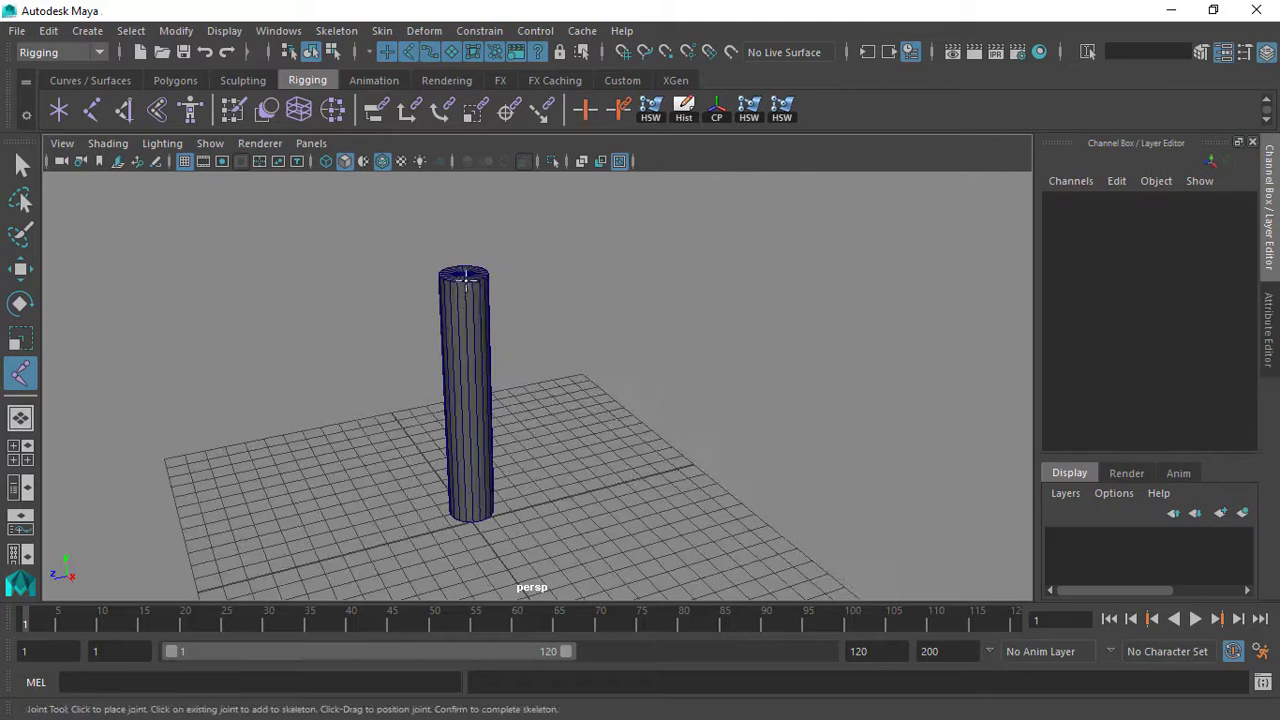
mouse_move(466, 276)
mouse_down()
mouse_move(471, 288)
mouse_move(454, 278)
mouse_move(468, 283)
mouse_up()
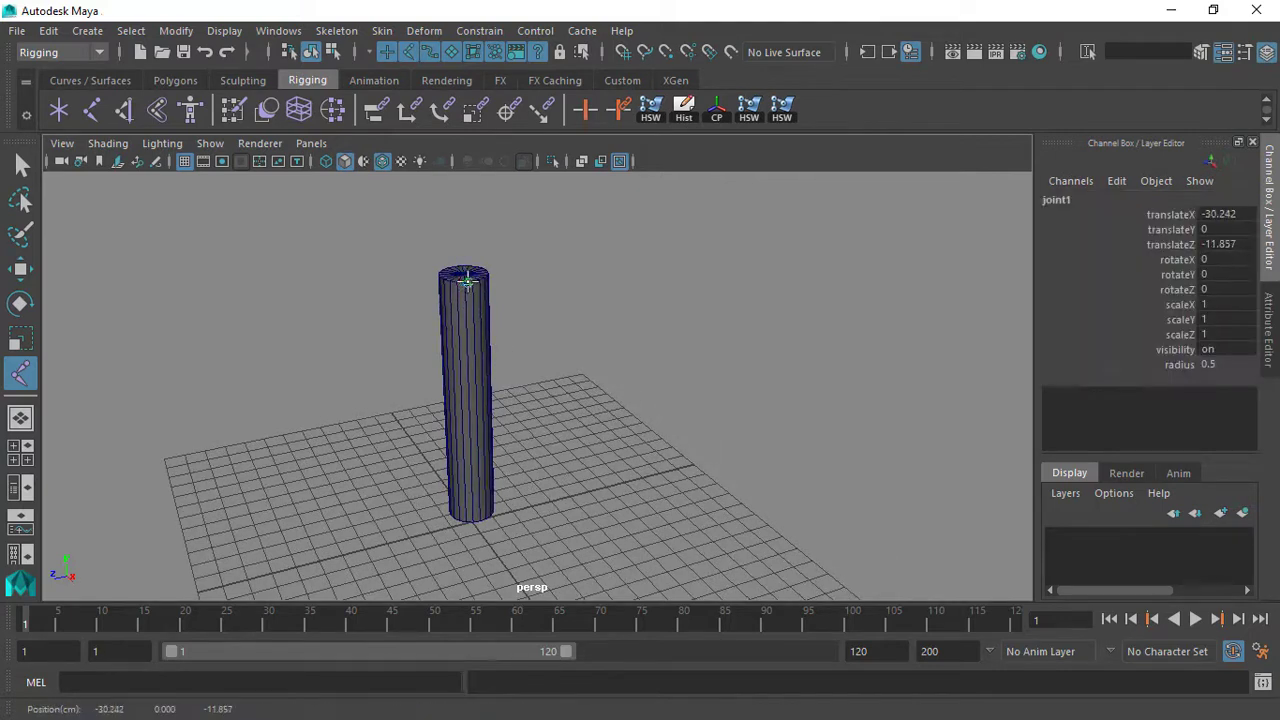
drag(457, 393, 460, 403)
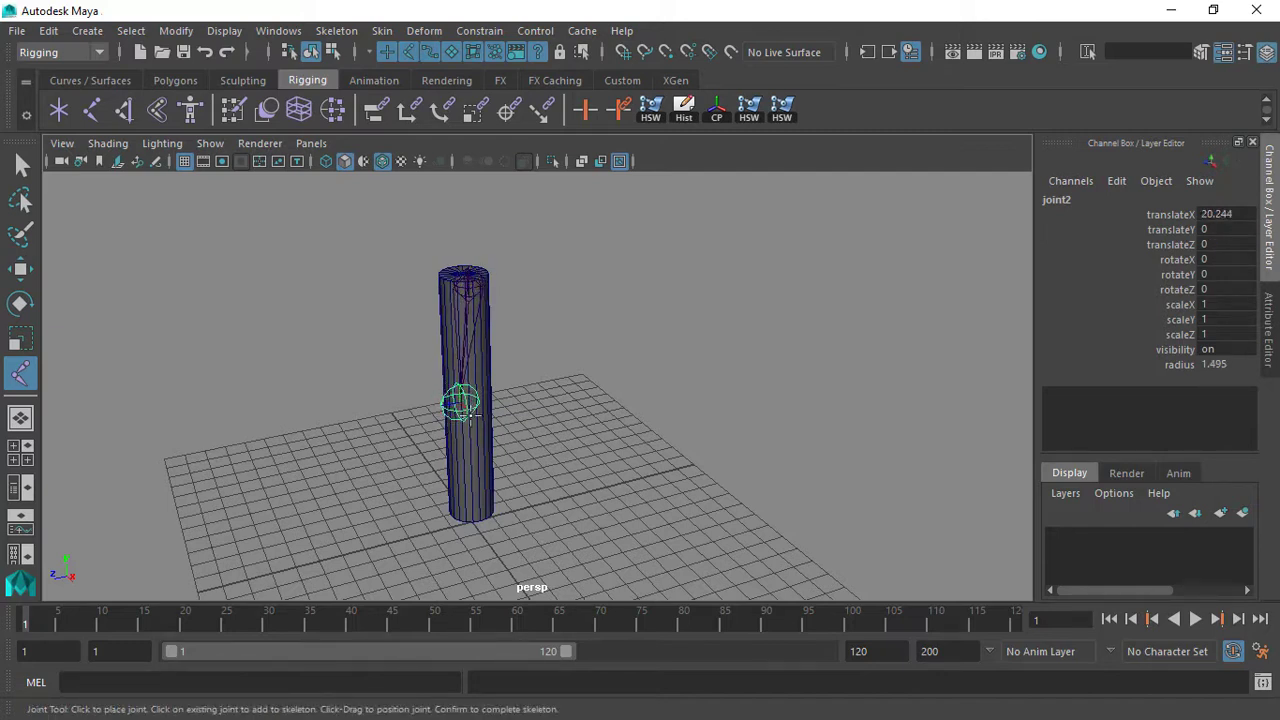
drag(471, 452, 478, 511)
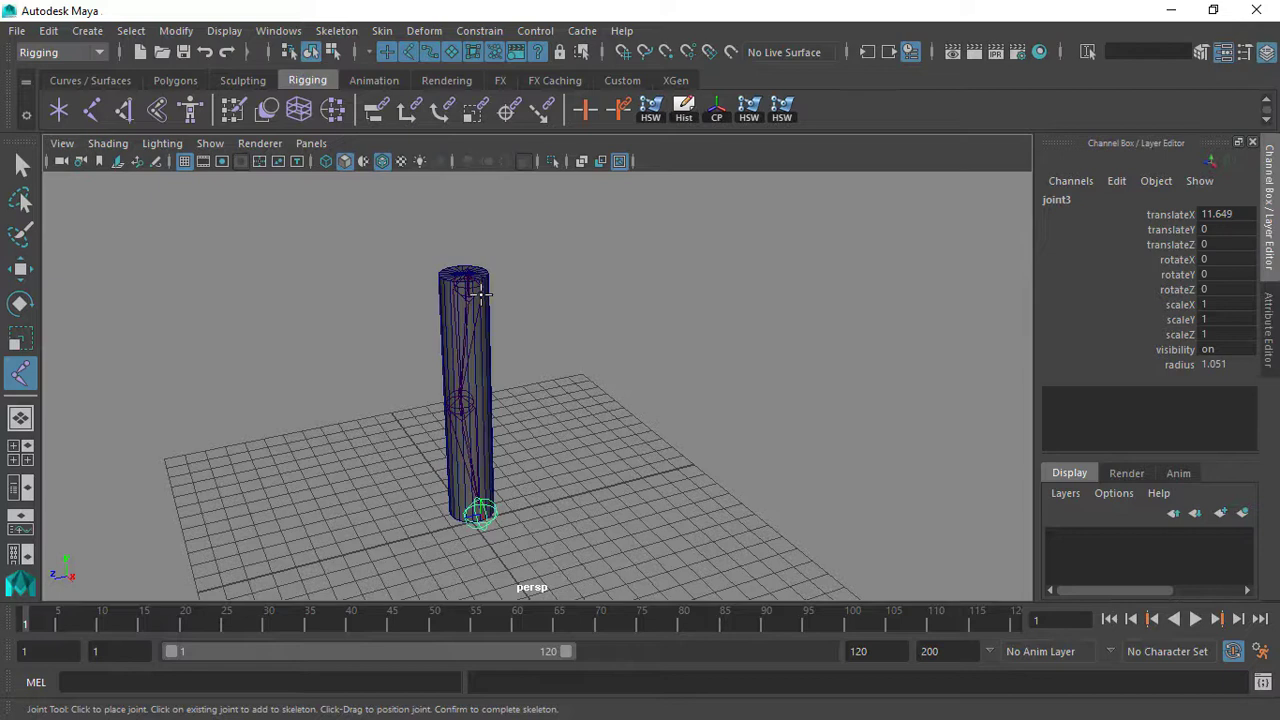
key(Return)
key(w)
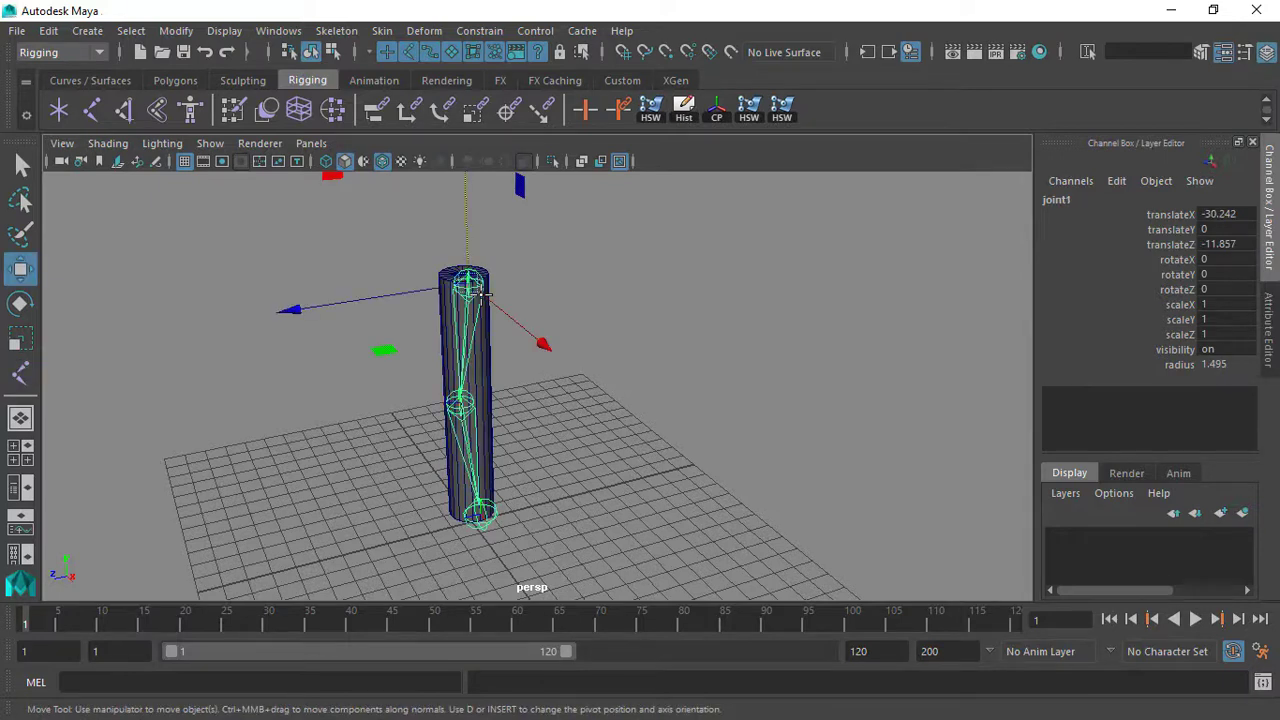
Check the joint chain's alignment with the cylinder from other angles and delete the chain
alt+drag(737, 386, 605, 420)
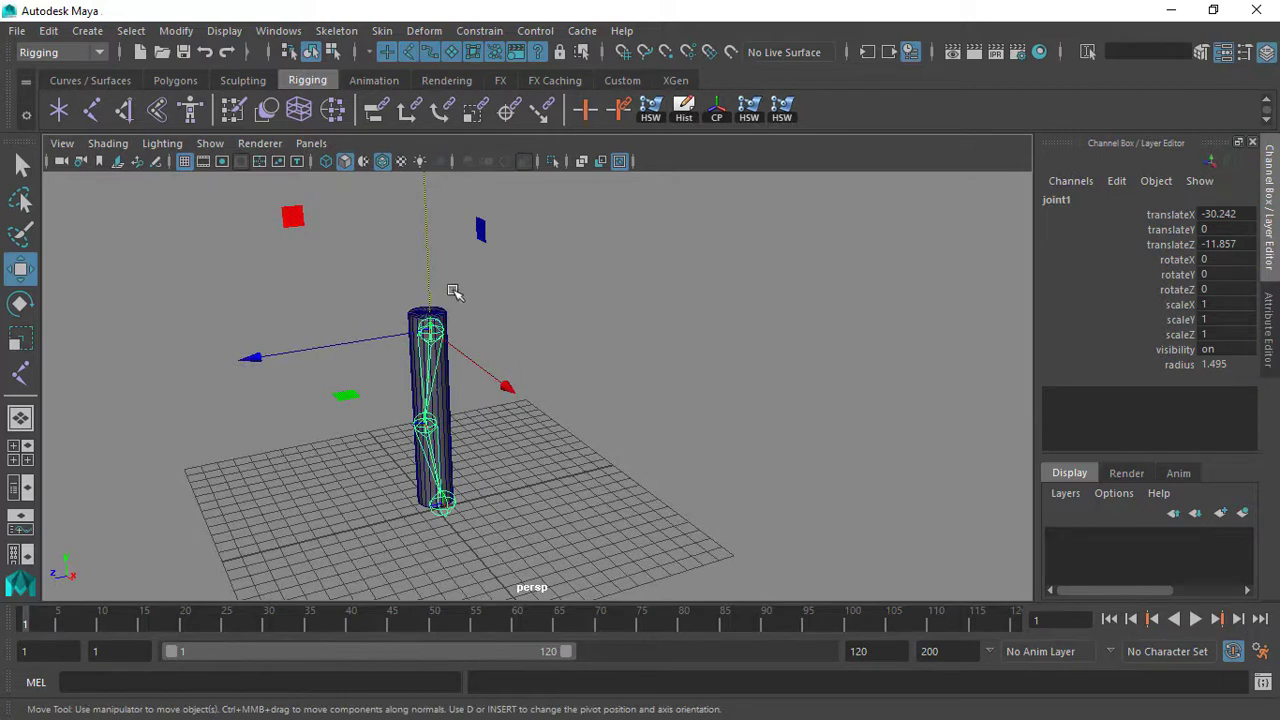
alt+drag(547, 424, 536, 359)
alt+right_drag(411, 434, 574, 437)
alt+middle_drag(557, 337, 546, 357)
alt+right_drag(546, 359, 566, 400)
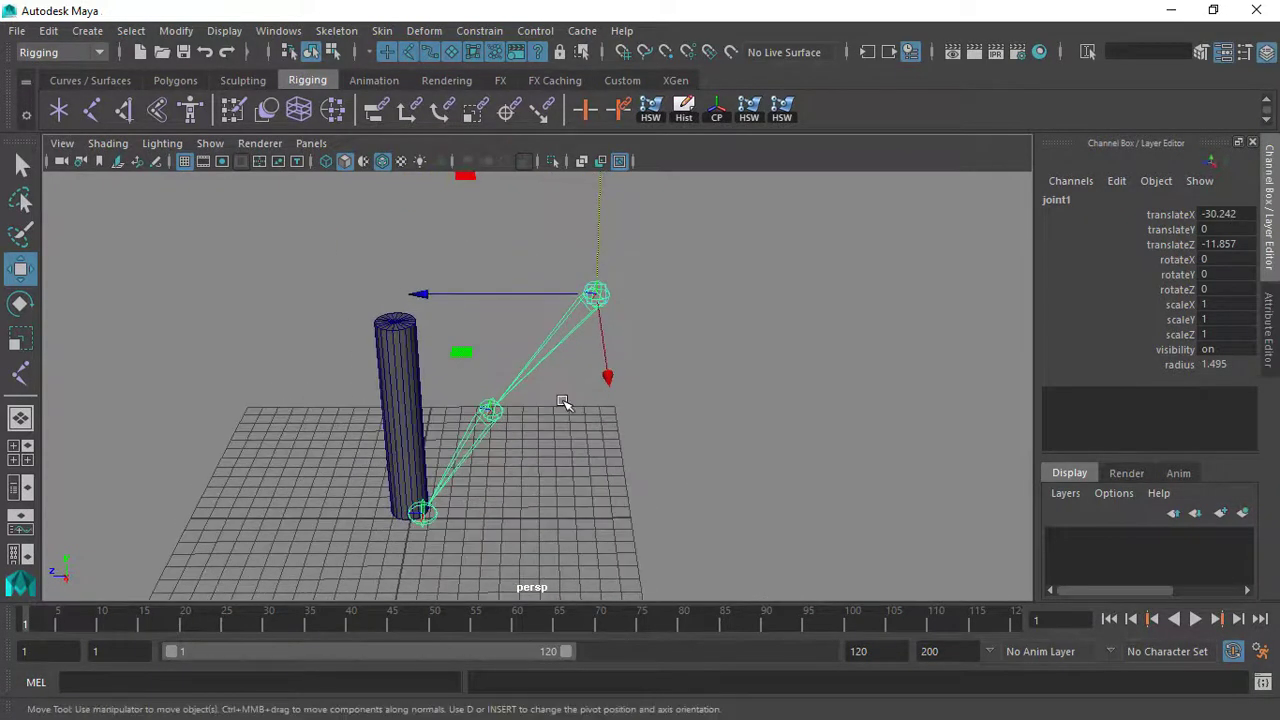
alt+drag(485, 396, 512, 414)
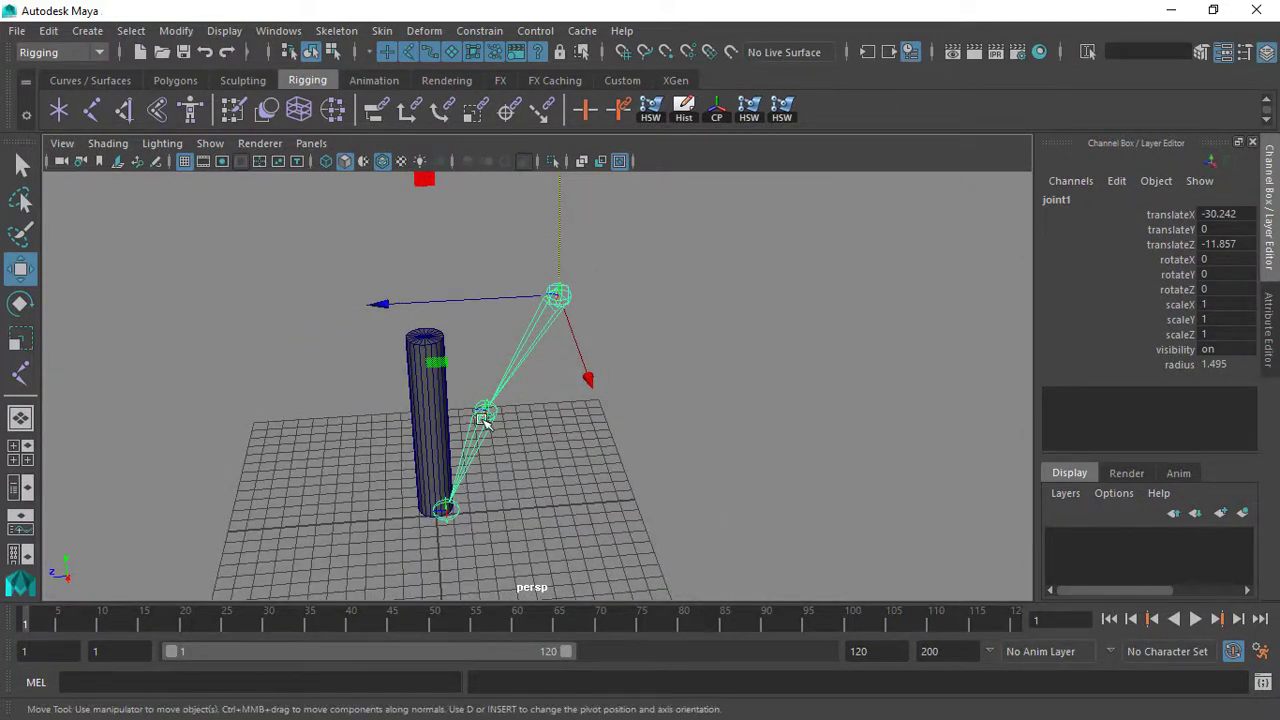
key(Delete)
alt+right_drag(529, 471, 595, 463)
alt+middle_drag(611, 408, 594, 314)
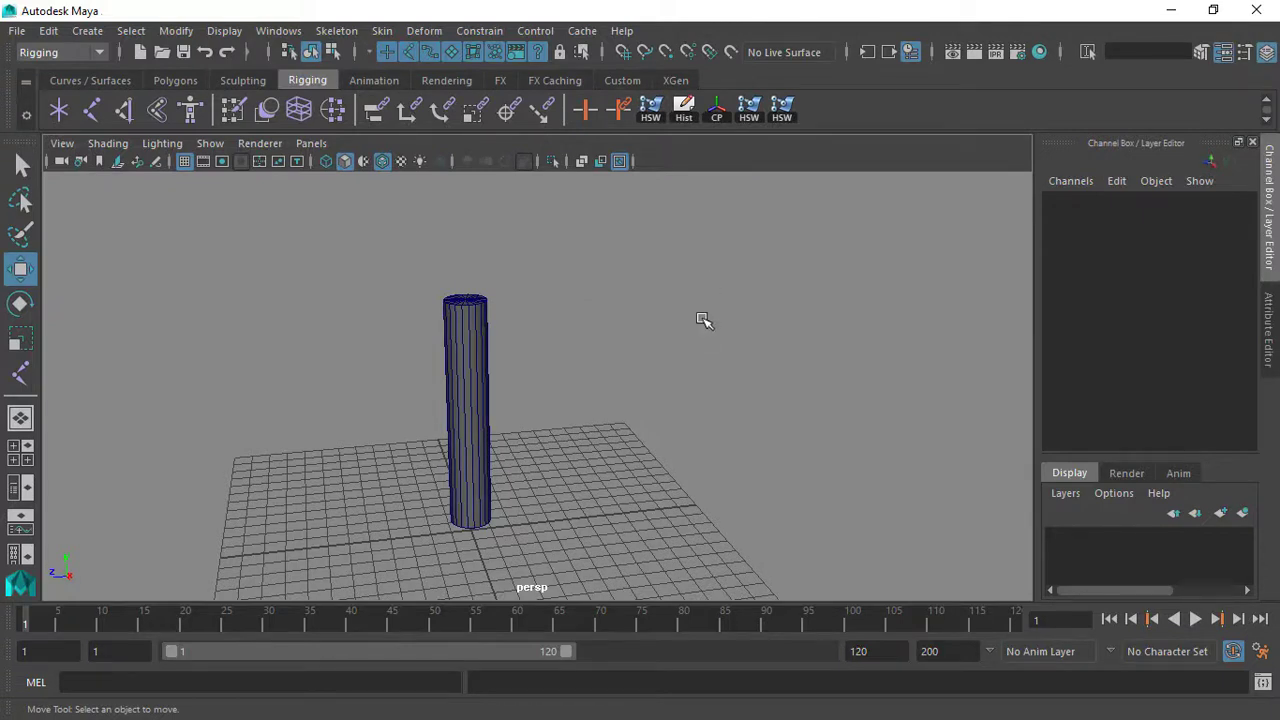
Maximise the side view, frame the whole cylinder in it, and return to the four-view layout
key(space)
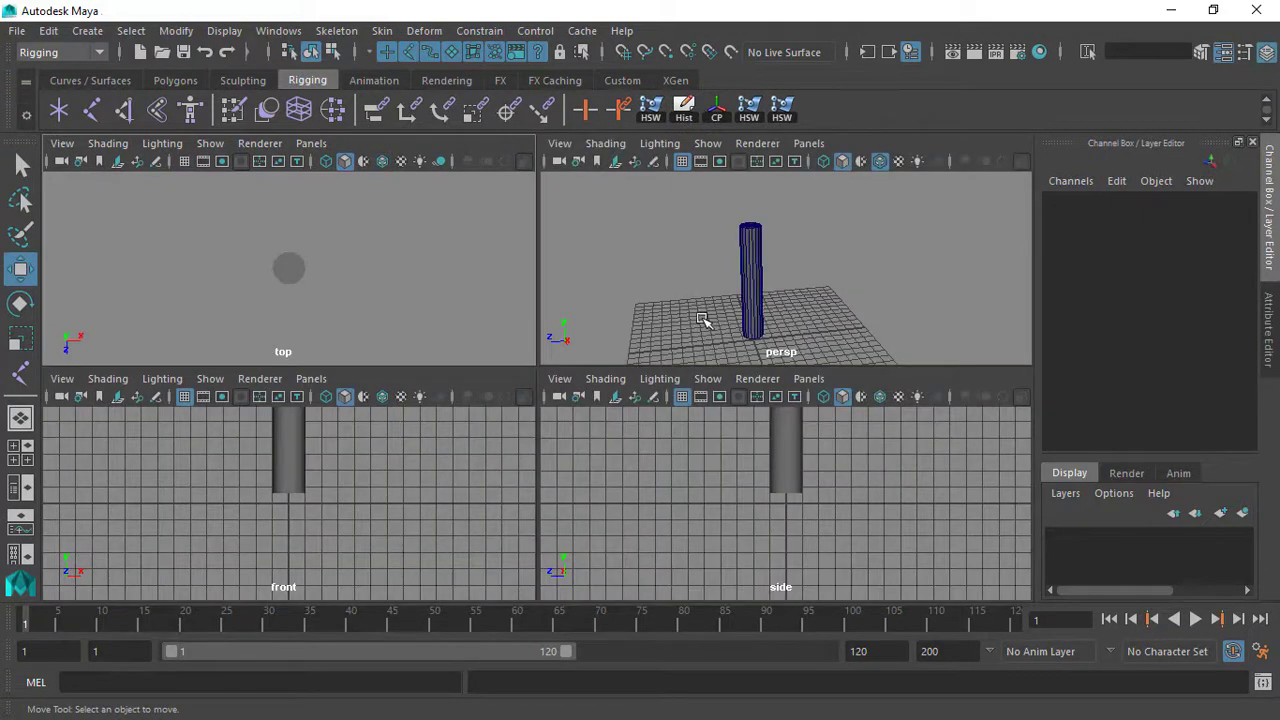
key(space)
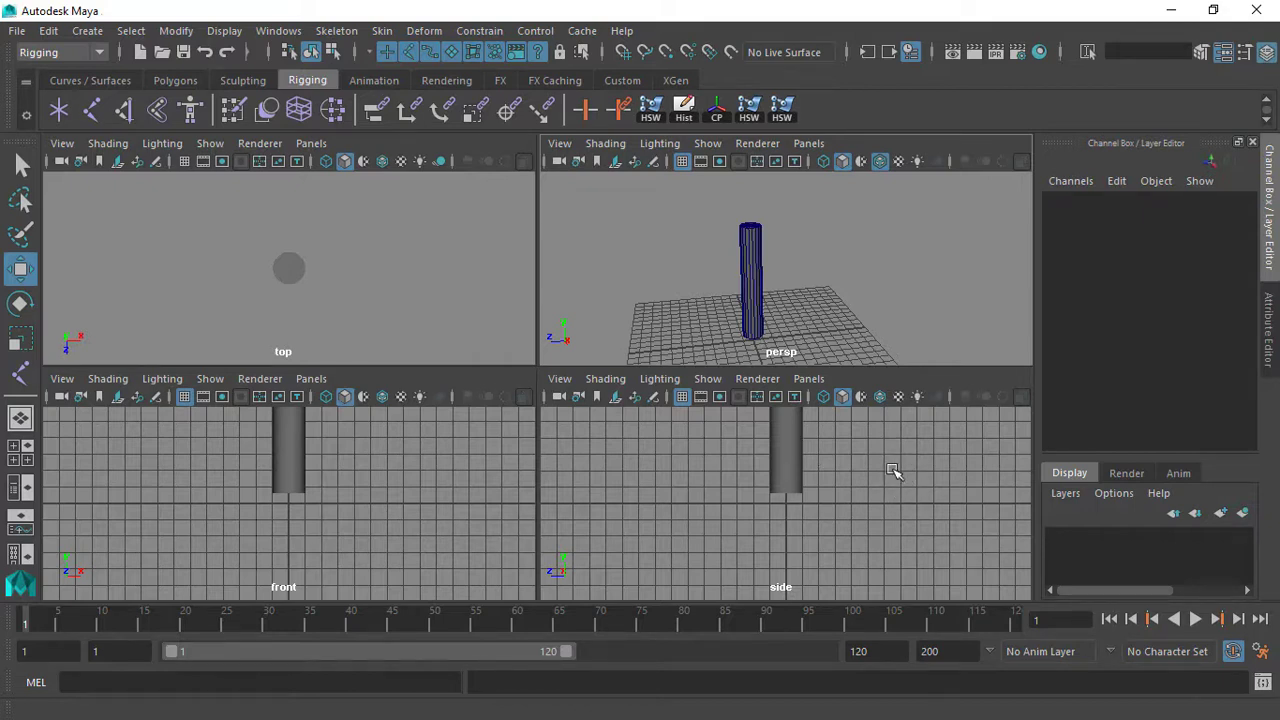
key(space)
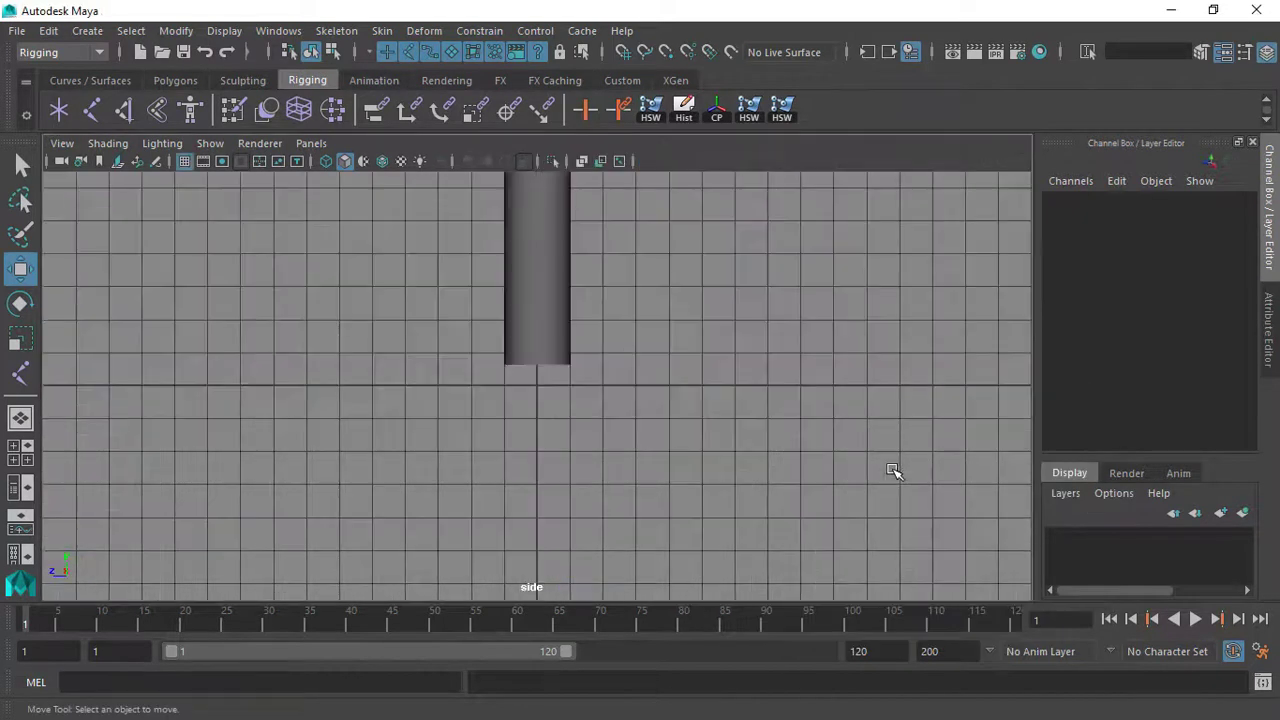
alt+right_drag(734, 394, 614, 289)
alt+right_drag(710, 375, 663, 334)
alt+middle_drag(694, 364, 677, 467)
alt+right_drag(677, 467, 632, 384)
alt+middle_drag(632, 384, 600, 391)
alt+right_drag(540, 330, 578, 364)
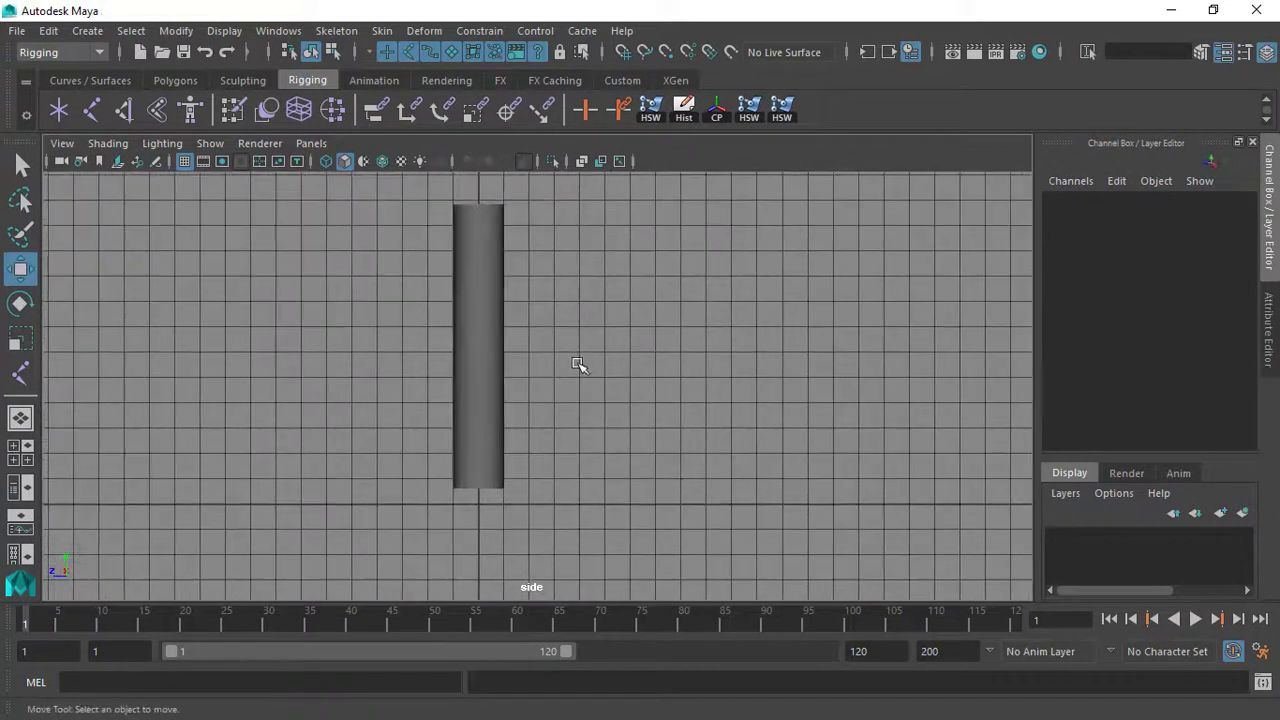
key(space)
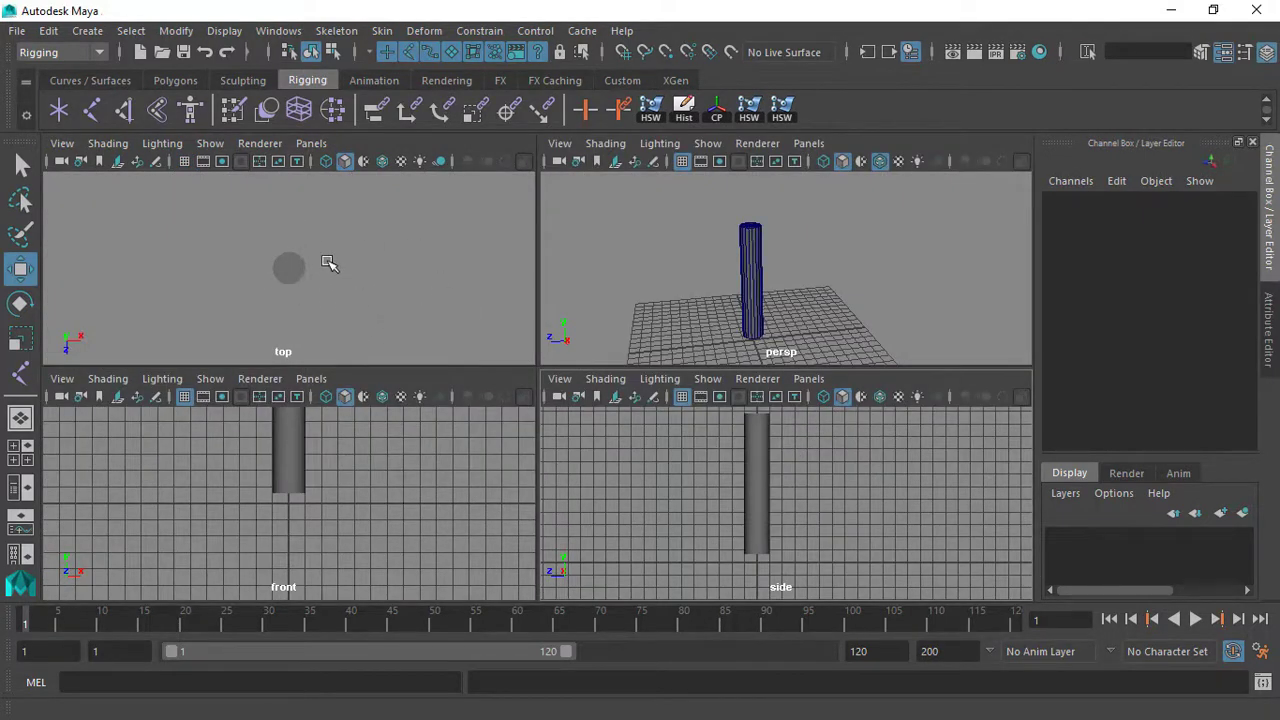
Maximise the top view, reframe the cylinder in it, and return to the four-view layout
key(space)
alt+right_drag(602, 350, 659, 407)
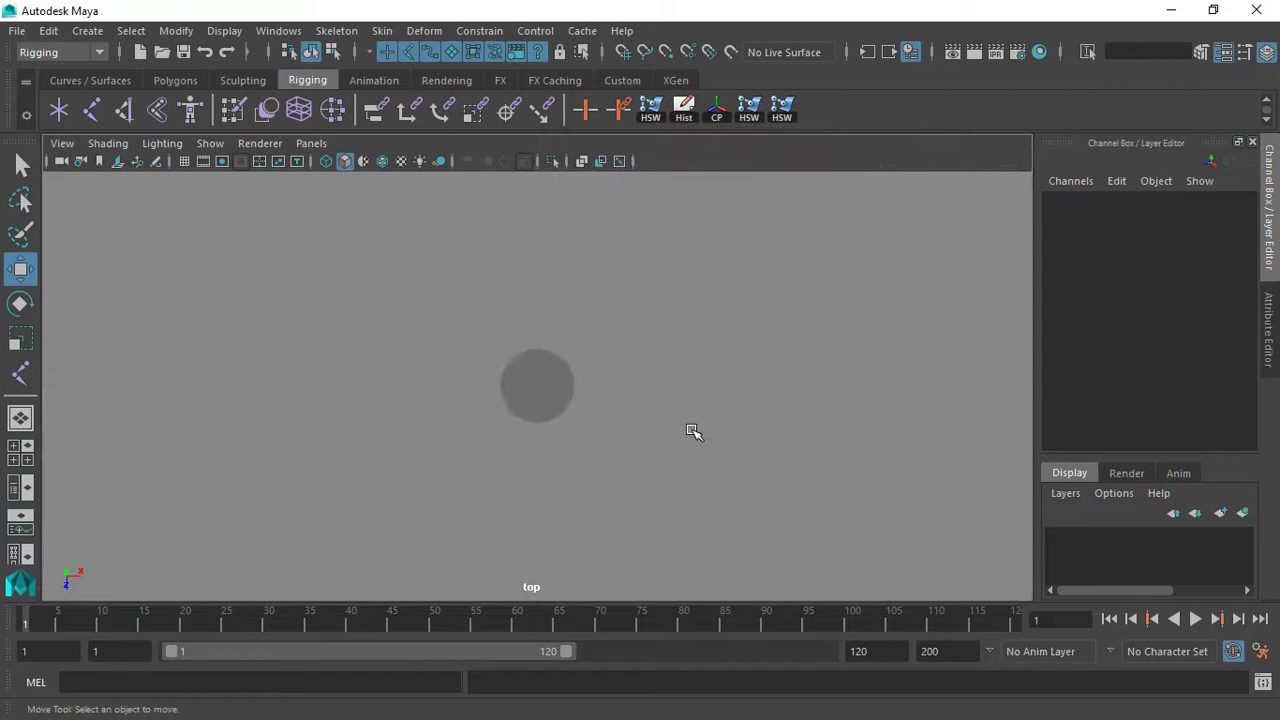
alt+middle_drag(695, 433, 679, 384)
alt+right_drag(679, 384, 691, 421)
key(space)
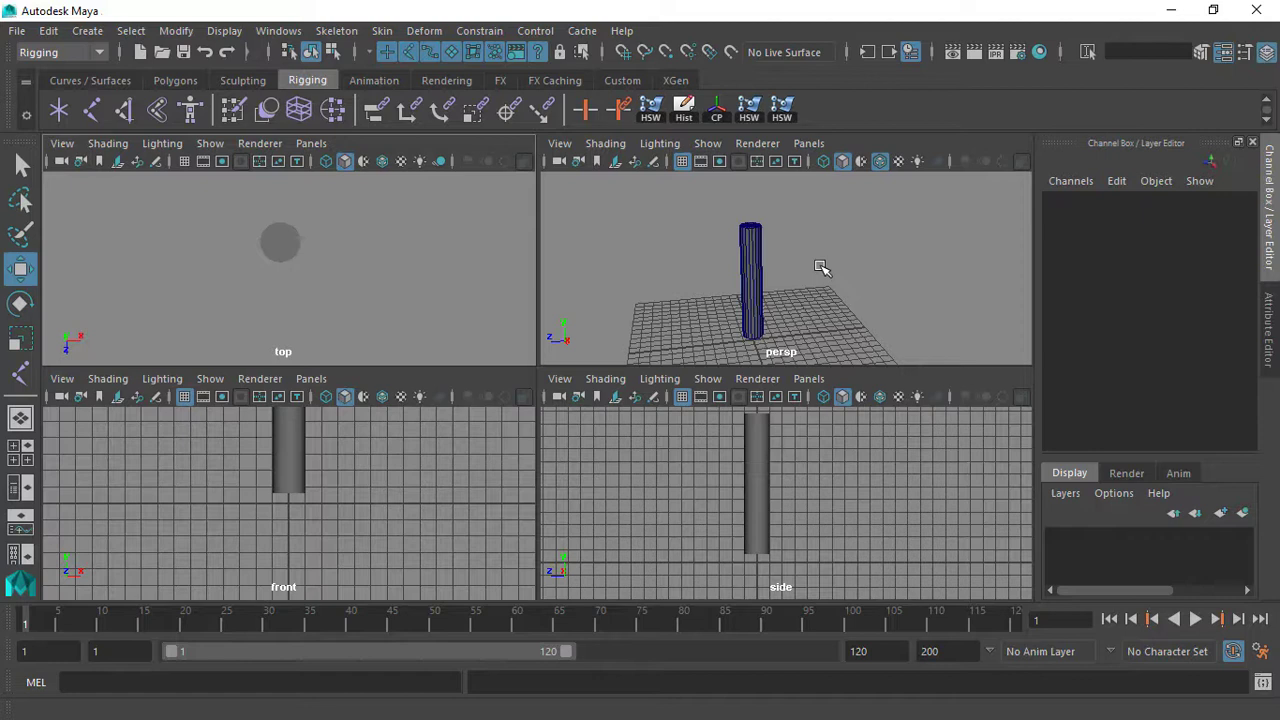
Maximise the perspective view and switch it to the orthographic side view of the cylinder
key(space)
alt+drag(766, 234, 686, 334)
key(space)
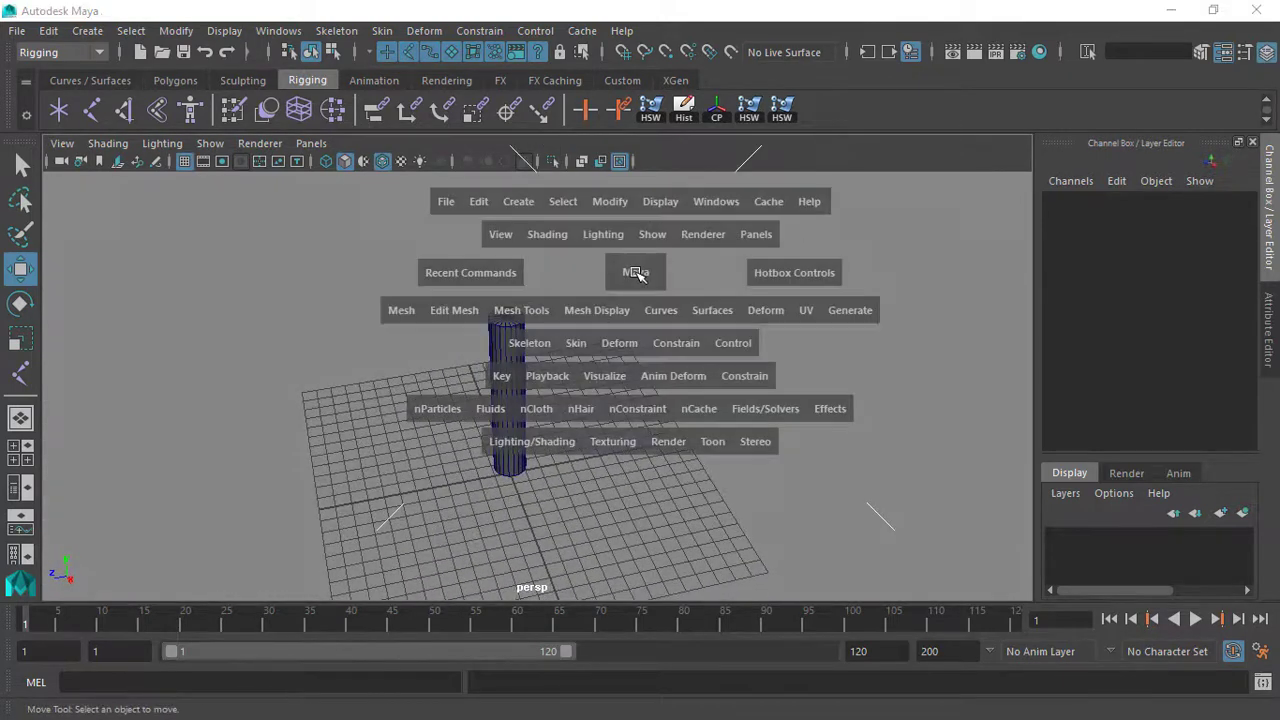
click(636, 276)
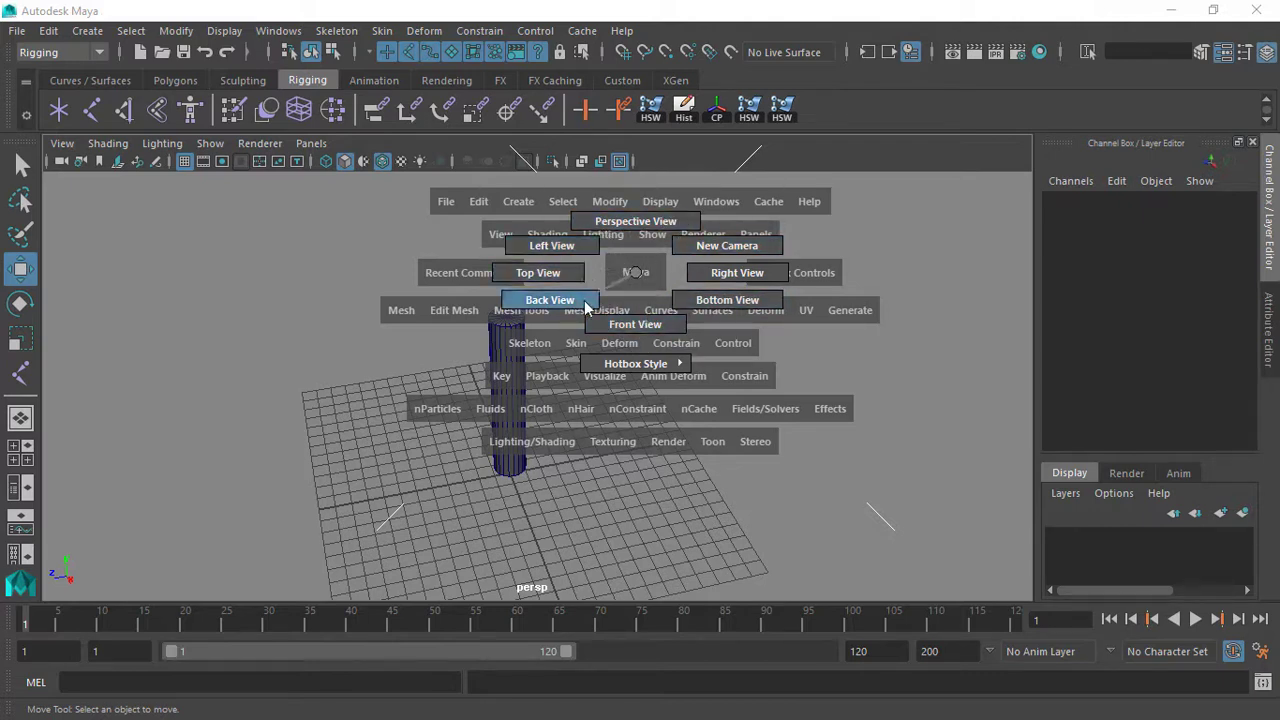
drag(710, 297, 711, 268)
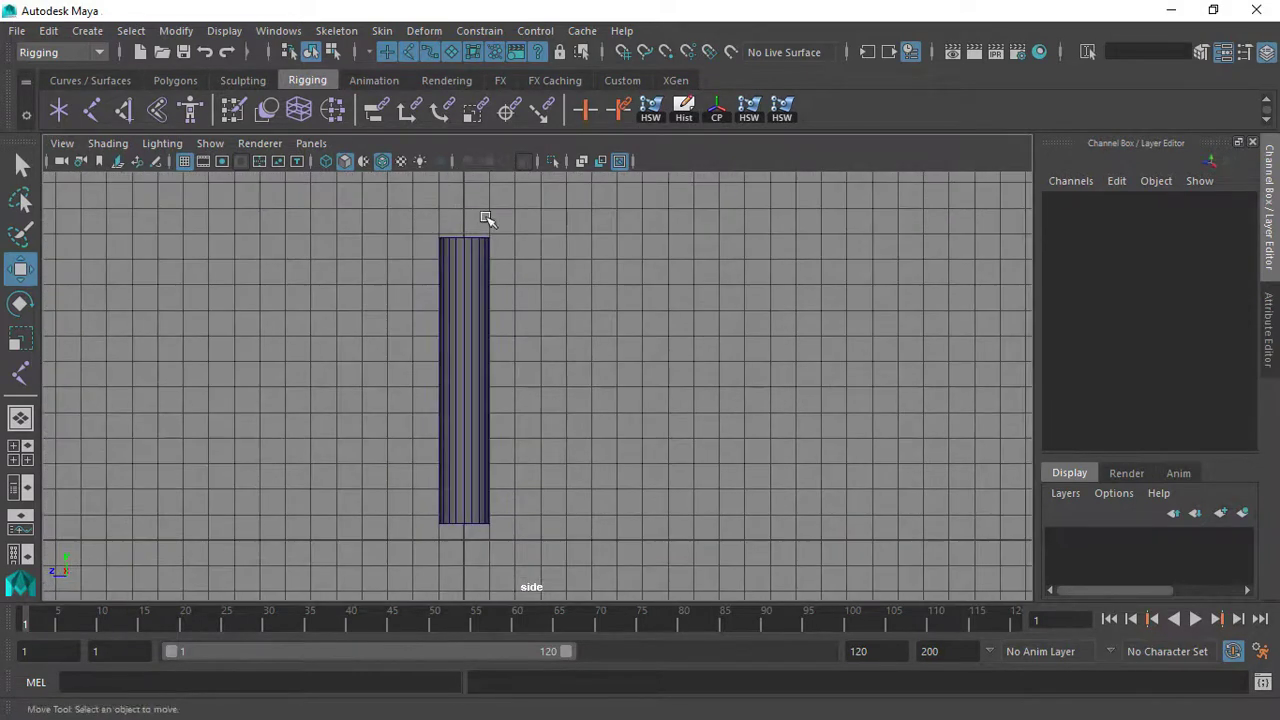
With Create Joints, draw a slightly bent three-joint chain in the side view from the cylinder's top through its middle to its base, and complete it
click(336, 30)
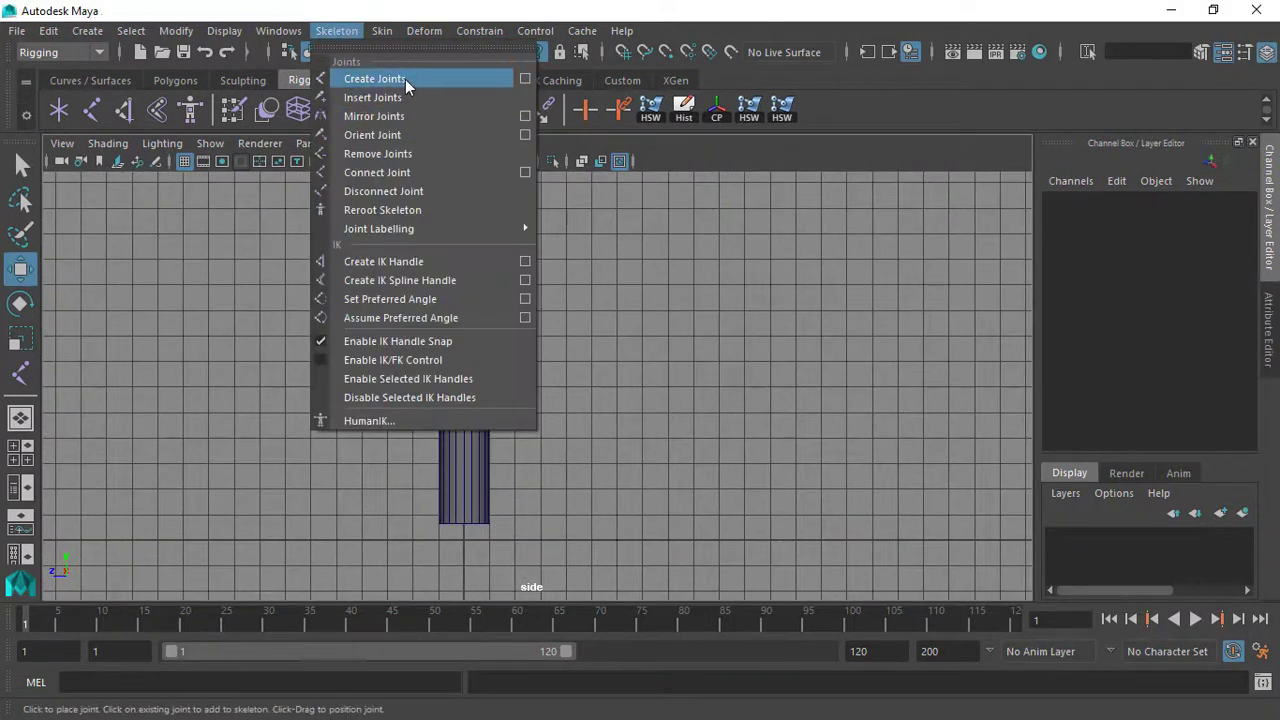
click(405, 77)
alt+middle_drag(535, 305, 524, 305)
click(461, 245)
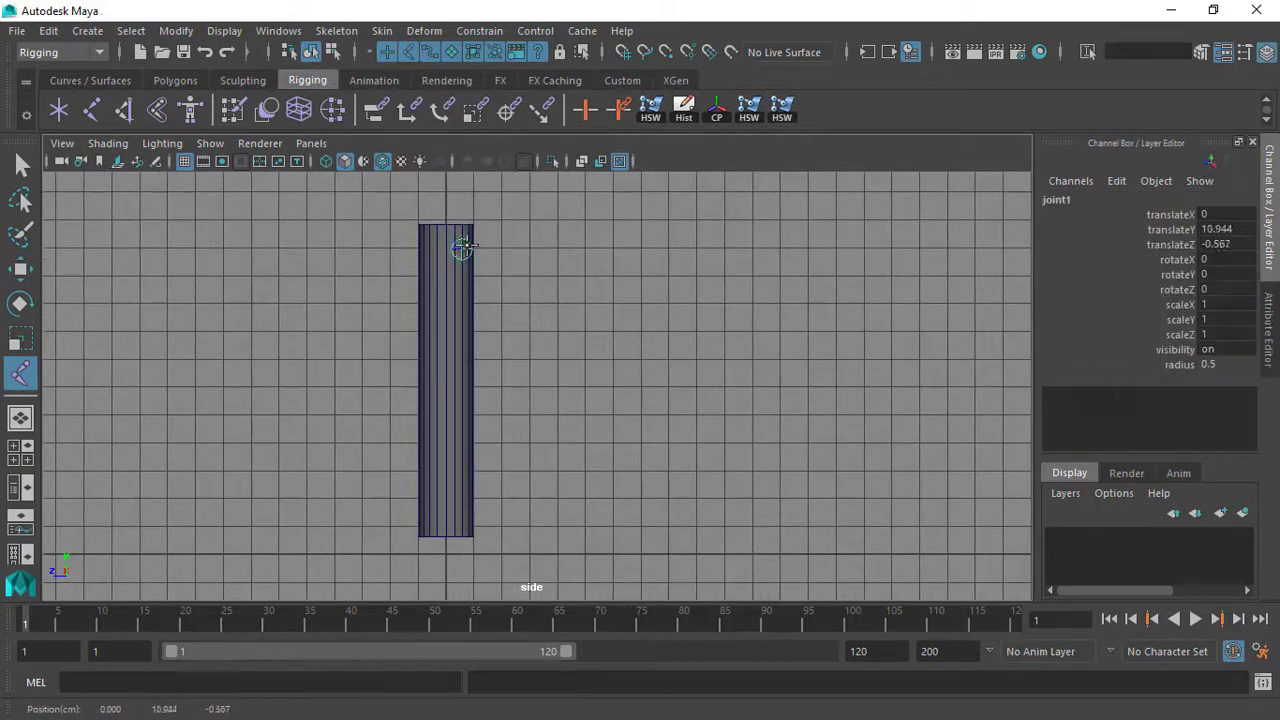
click(427, 386)
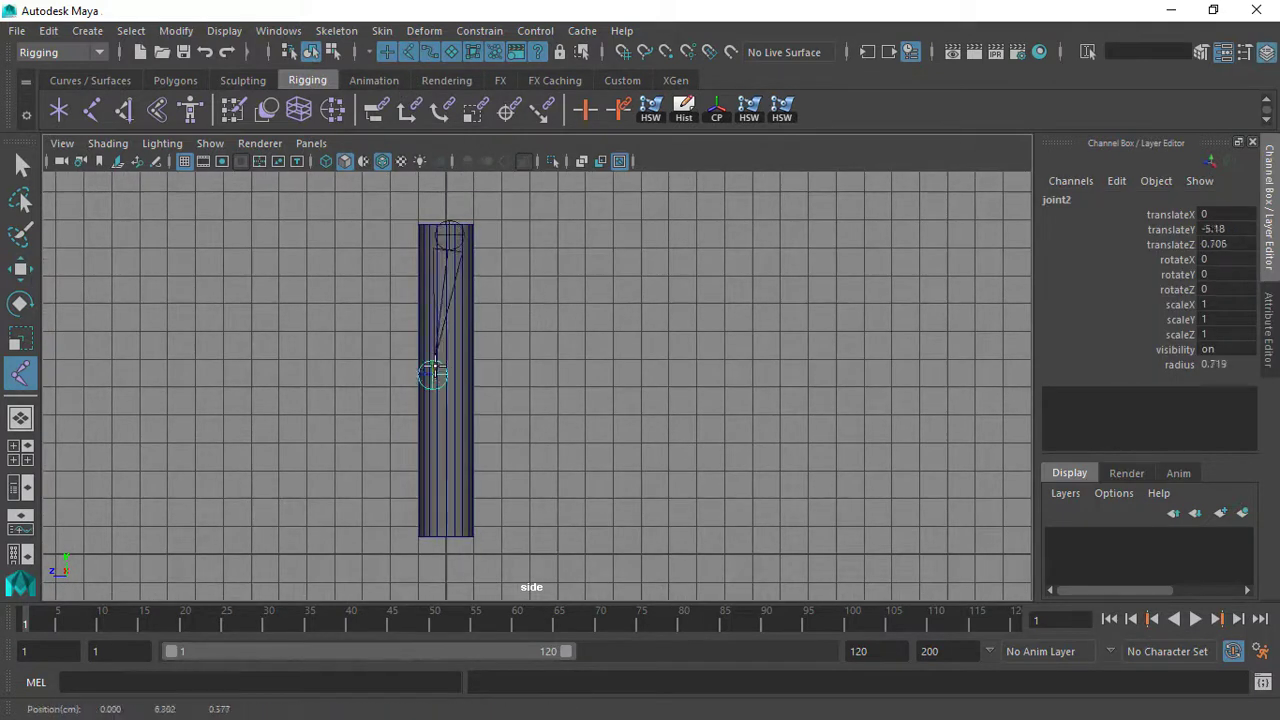
drag(427, 386, 431, 403)
drag(457, 532, 452, 540)
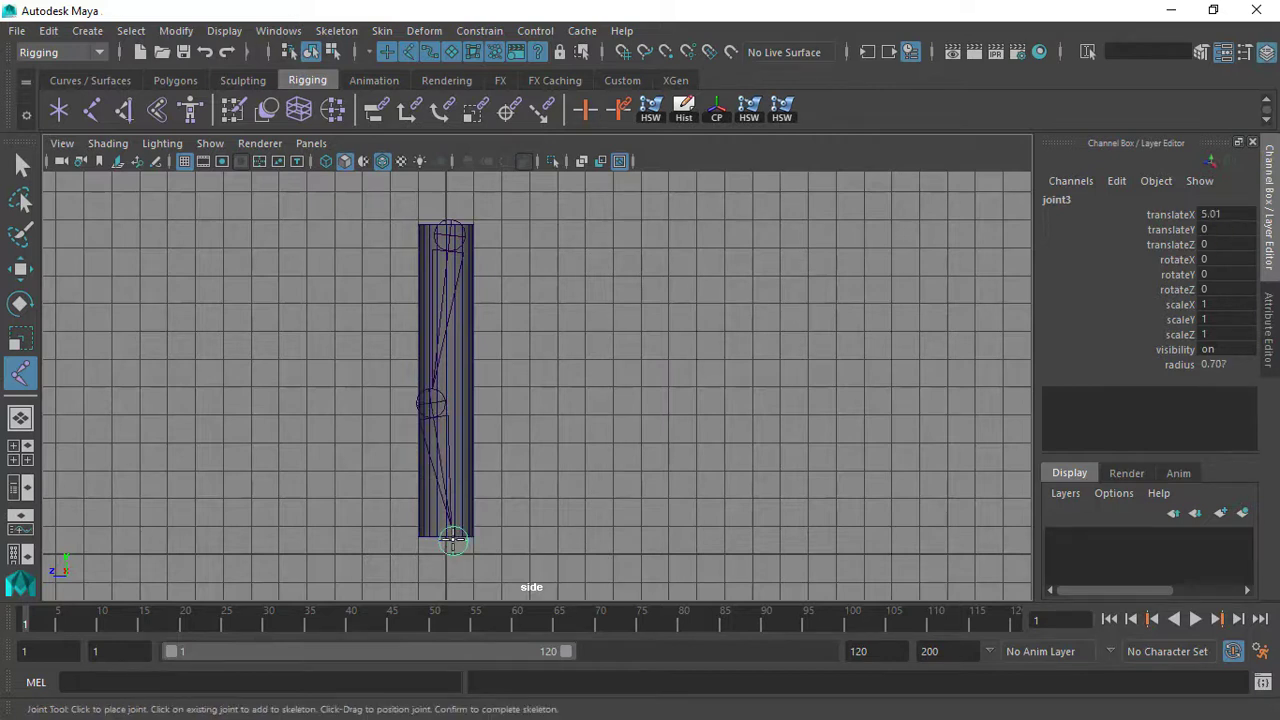
key(Return)
key(w)
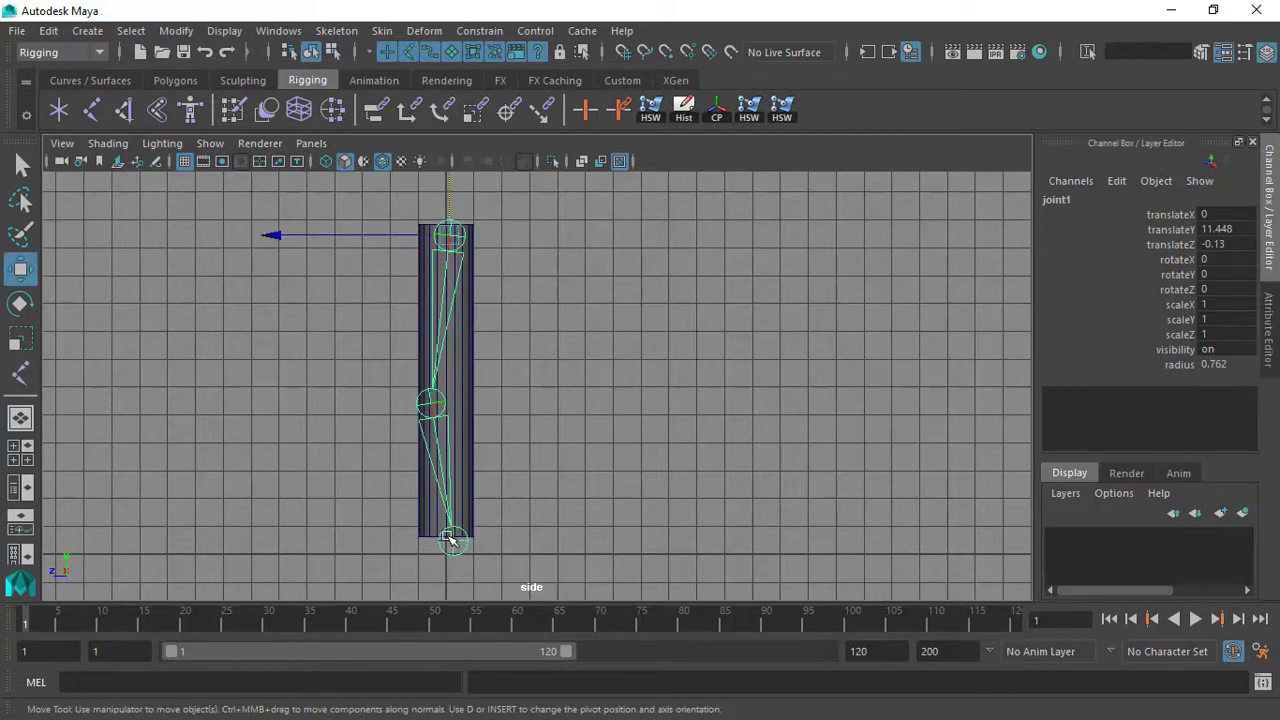
Switch to the perspective view and inspect the joint chain's placement inside the cylinder from several angles
key(space)
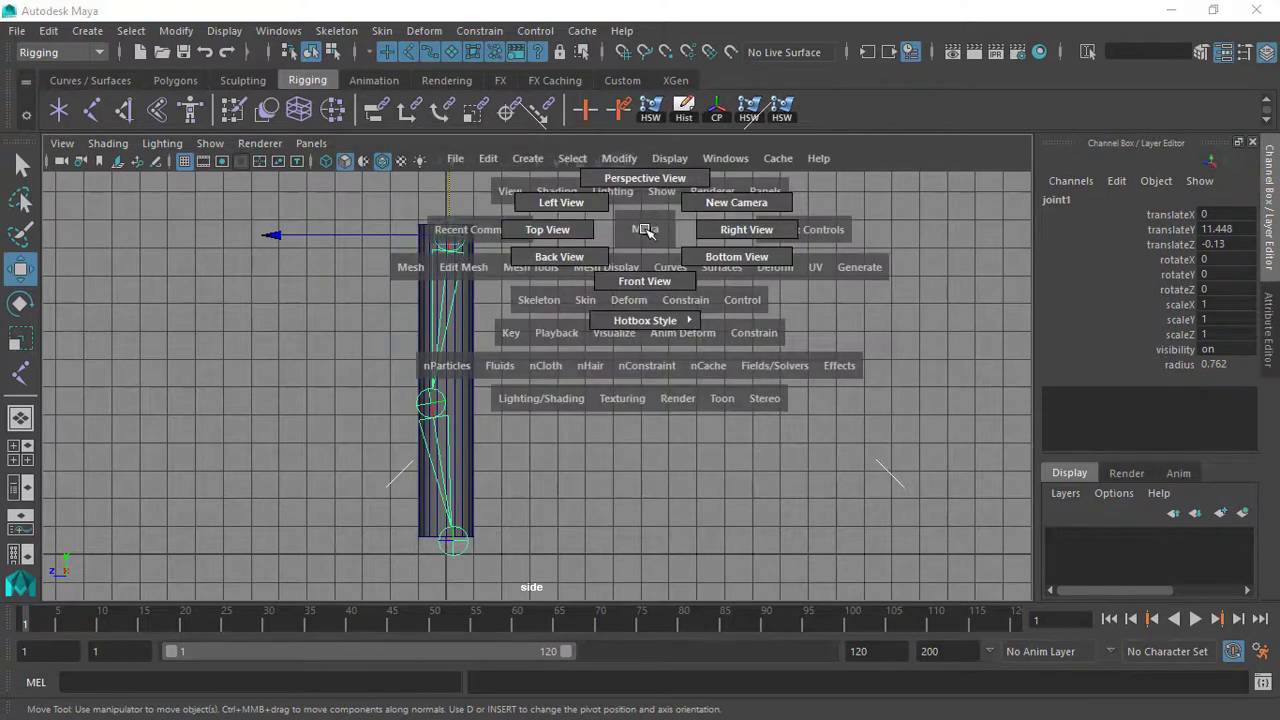
drag(645, 227, 487, 362)
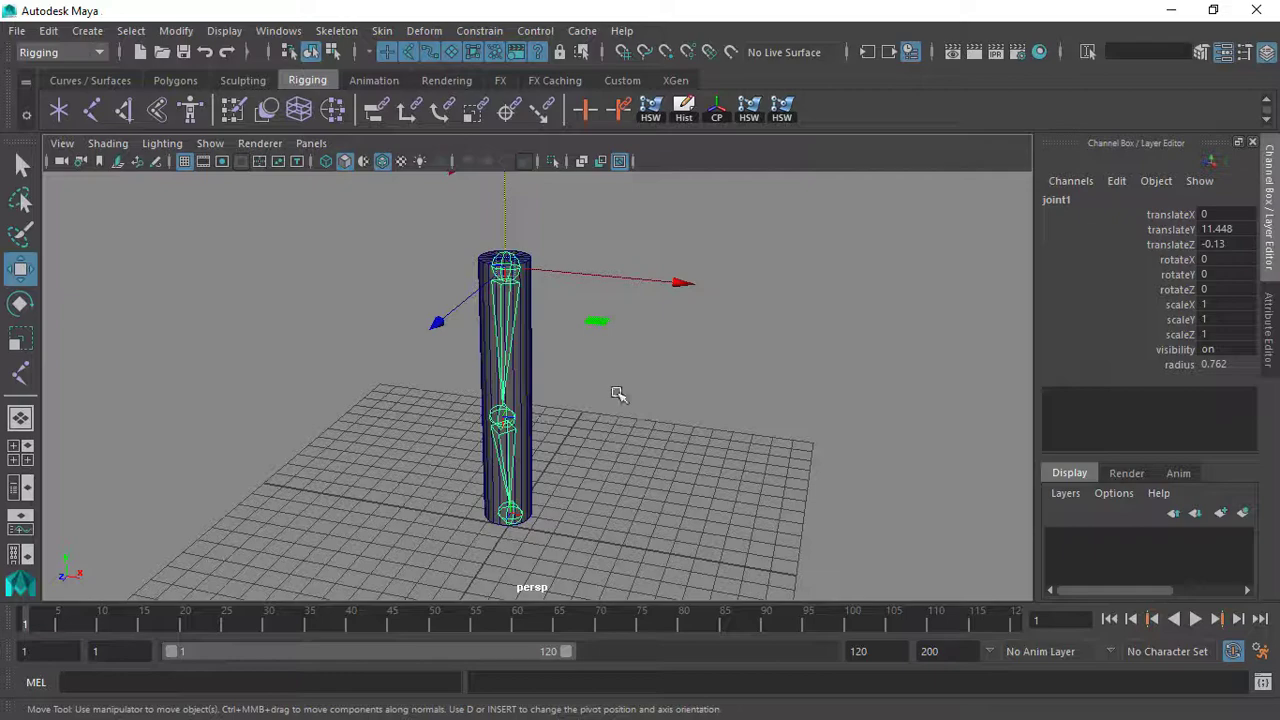
click(616, 393)
alt+drag(580, 381, 549, 374)
scroll(549, 372, up, 1)
click(495, 279)
alt+drag(482, 302, 449, 540)
mouse_move(477, 473)
alt+mouse_down()
mouse_move(363, 366)
mouse_move(297, 334)
mouse_move(521, 453)
mouse_move(460, 459)
alt+mouse_up()
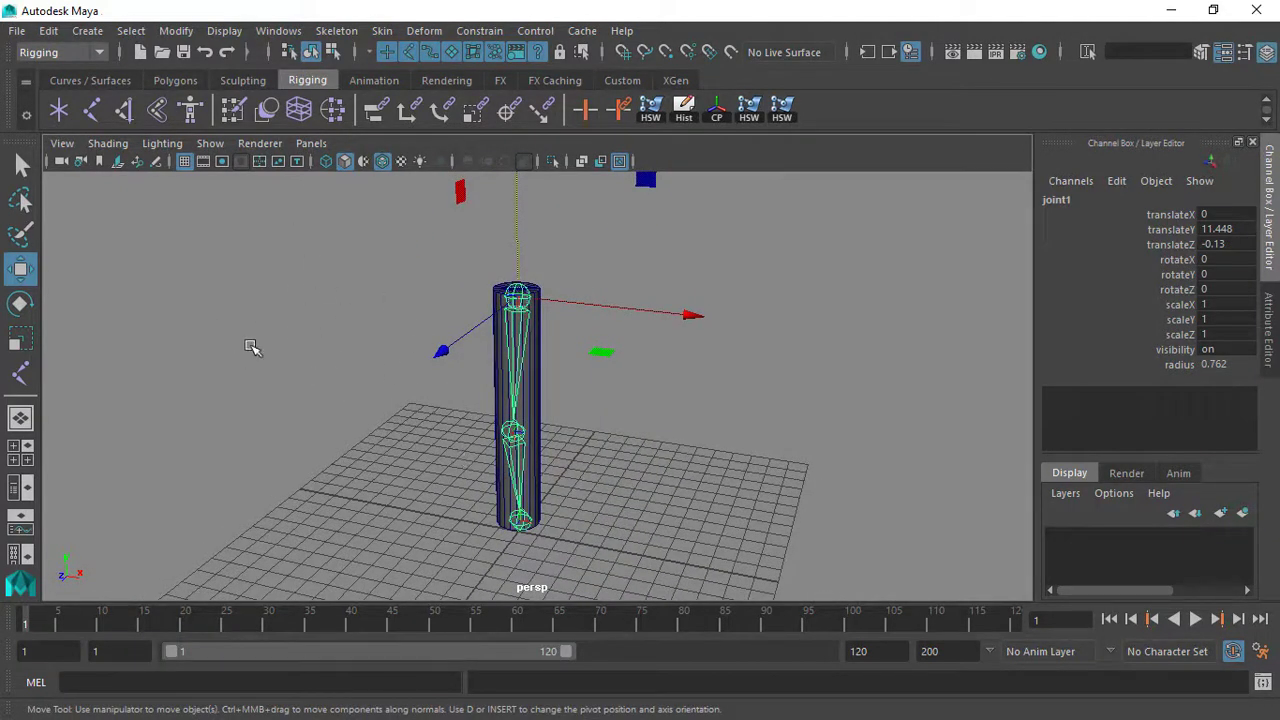
click(648, 372)
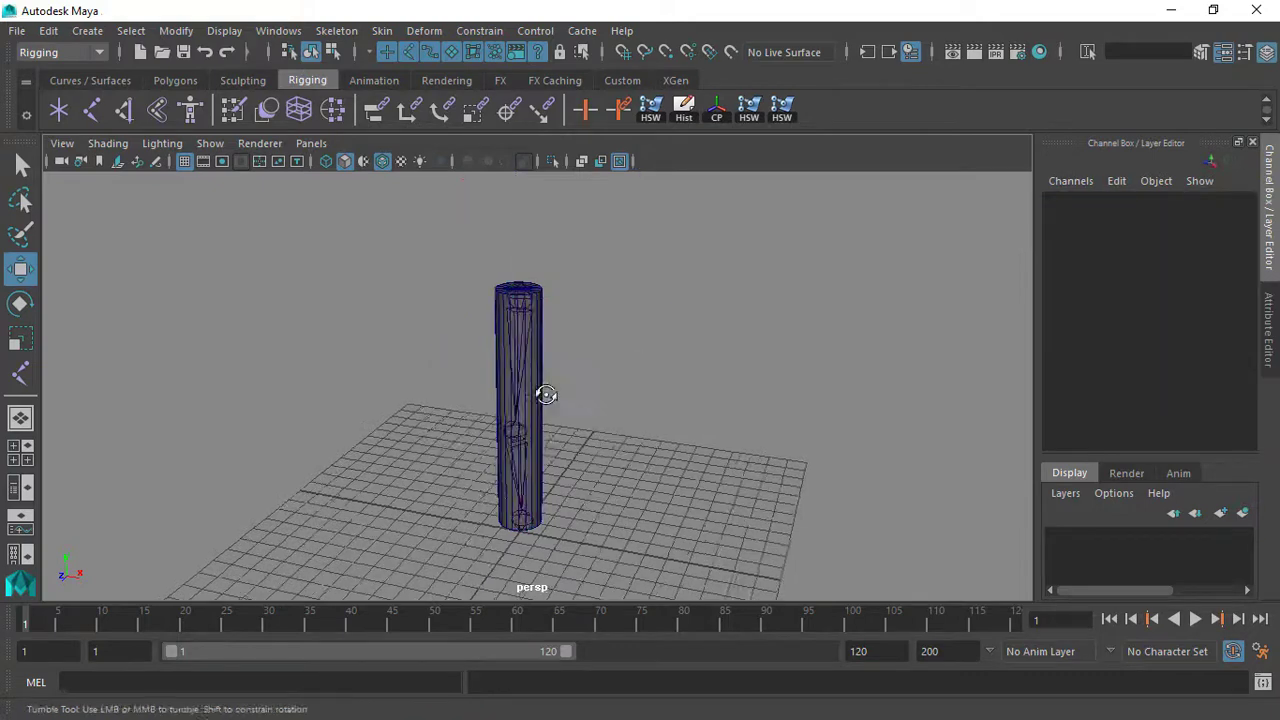
click(531, 343)
alt+drag(531, 343, 563, 396)
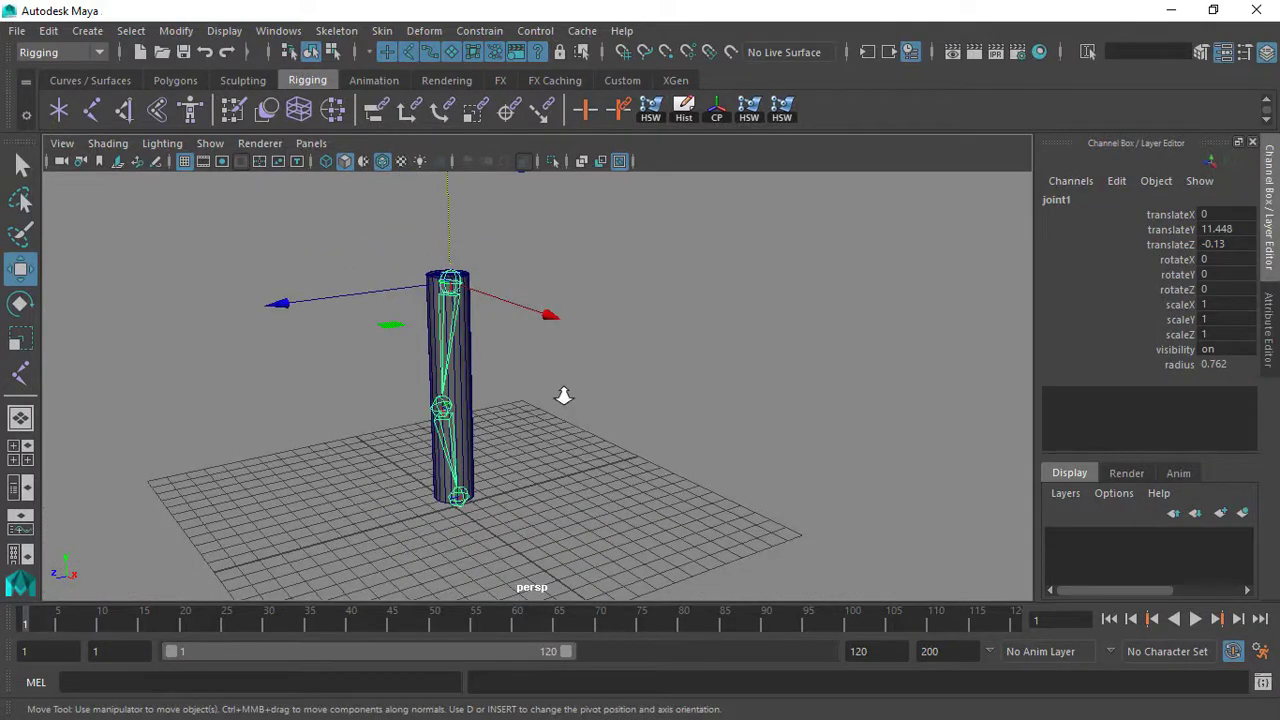
click(578, 358)
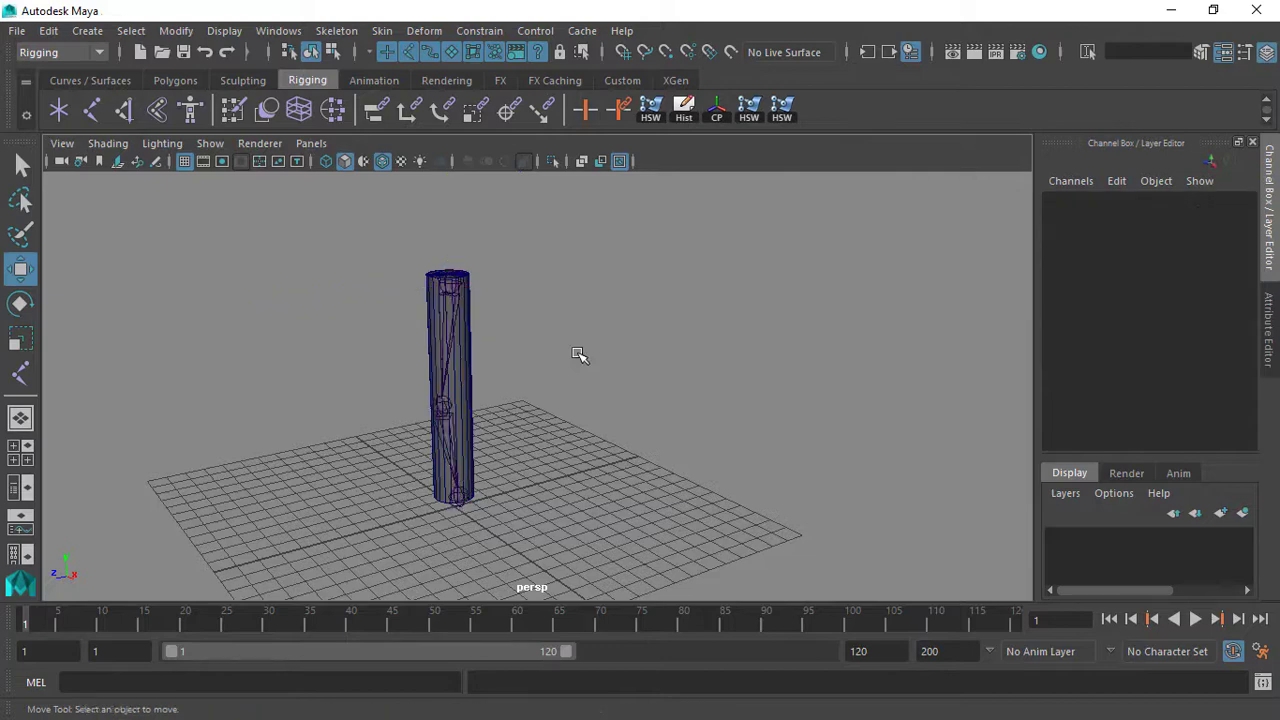
alt+drag(580, 354, 497, 360)
Select the root joint and compare its Move manipulator's axes with the world axes
click(394, 257)
alt+drag(394, 257, 504, 260)
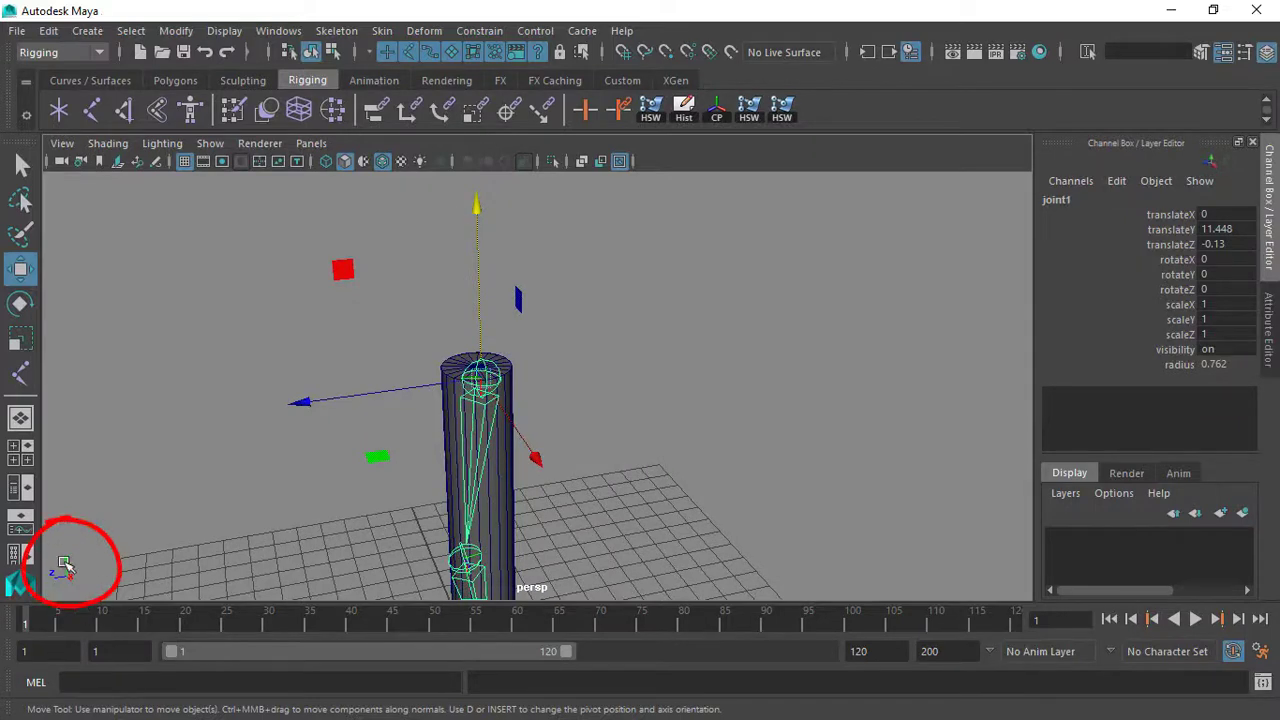
scroll(325, 463, down, 2)
scroll(499, 362, down, 1)
alt+middle_drag(476, 391, 447, 393)
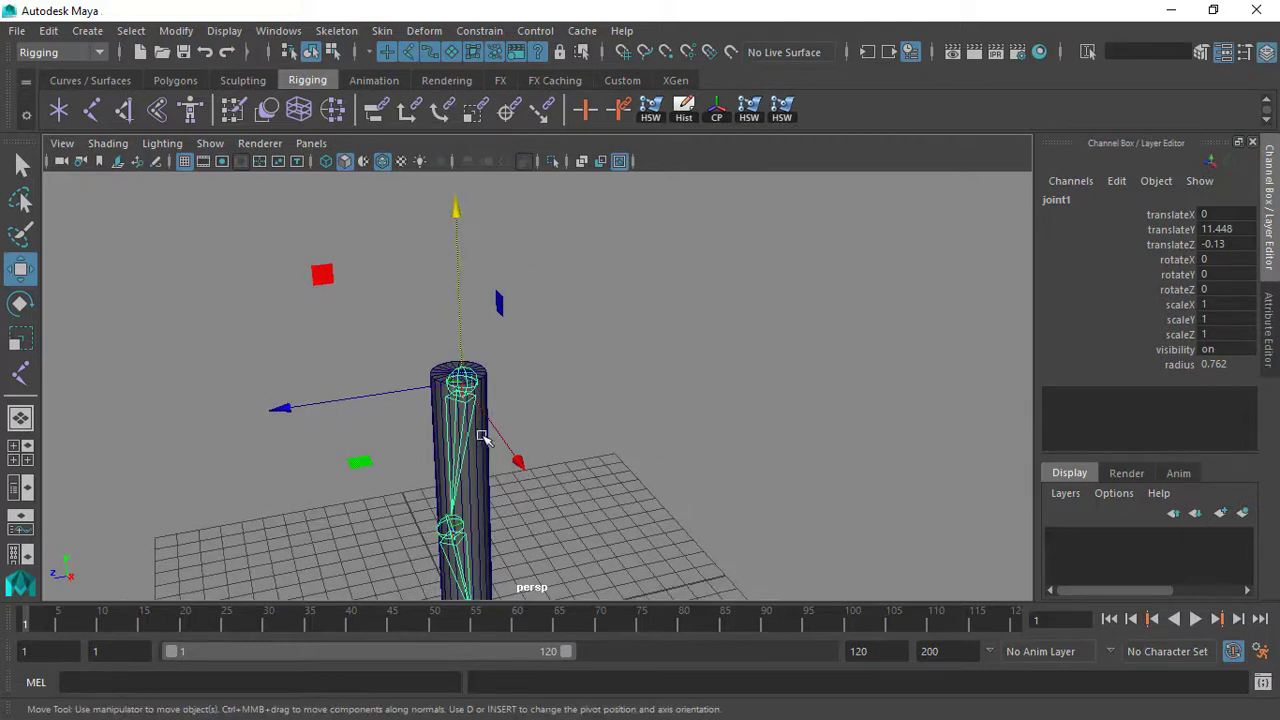
alt+drag(462, 376, 407, 381)
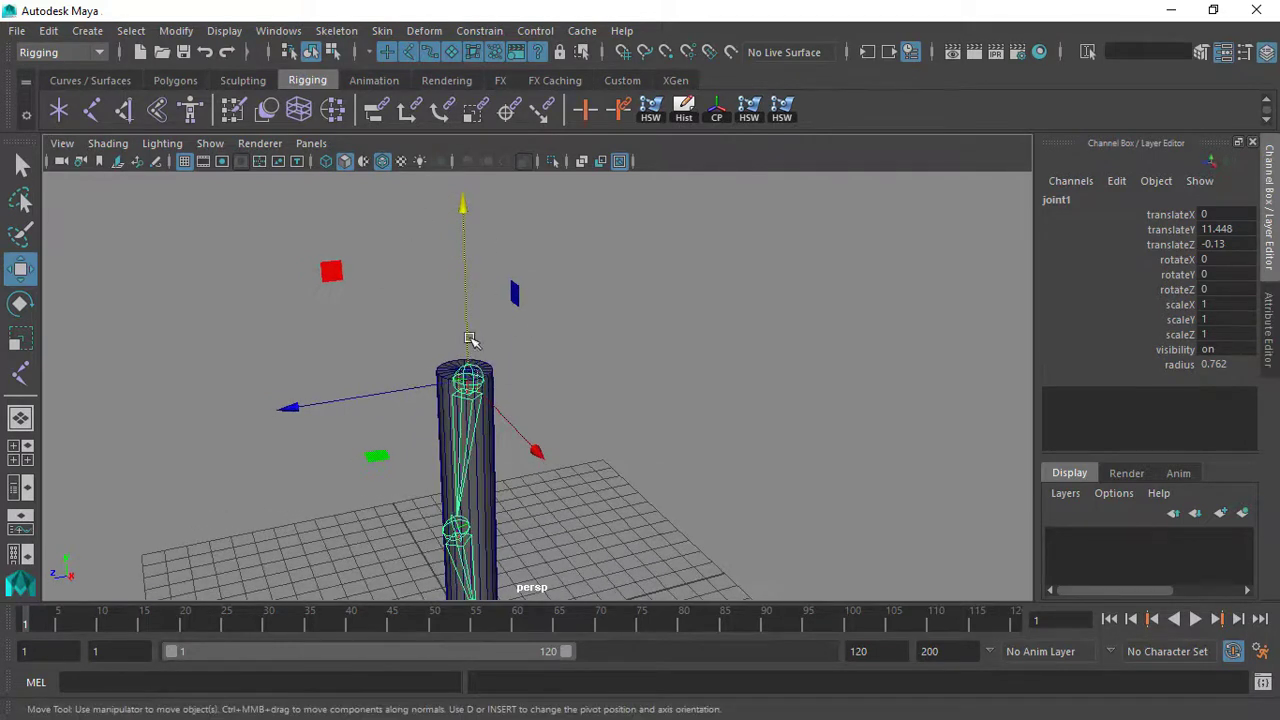
alt+middle_drag(470, 340, 457, 353)
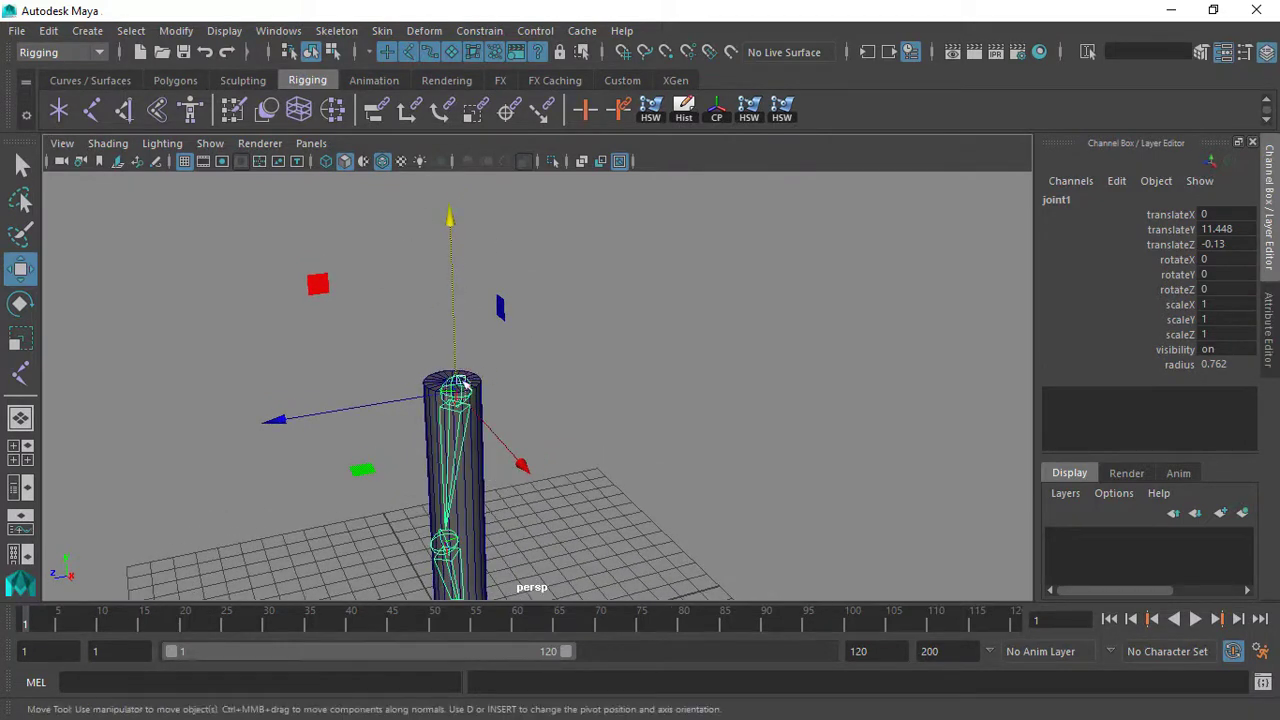
Set the Move tool's axis orientation from World to Object for the selected root joint
shift+right_click(454, 385)
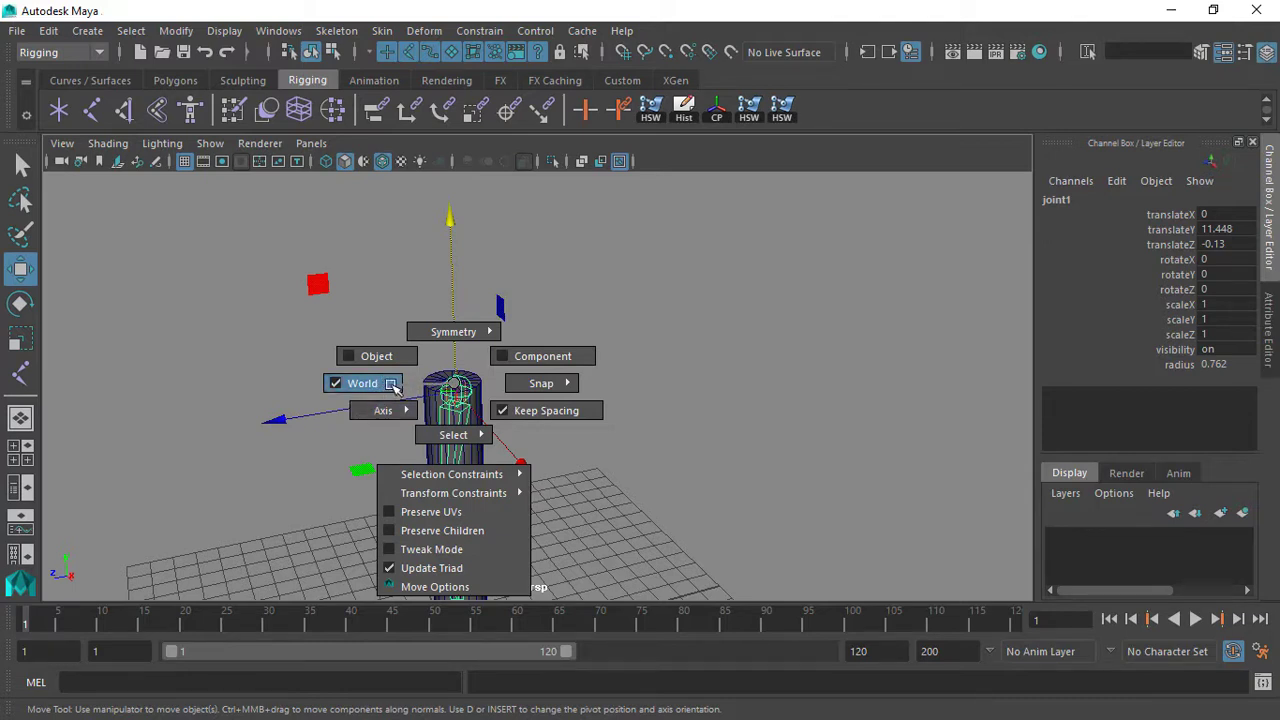
click(391, 384)
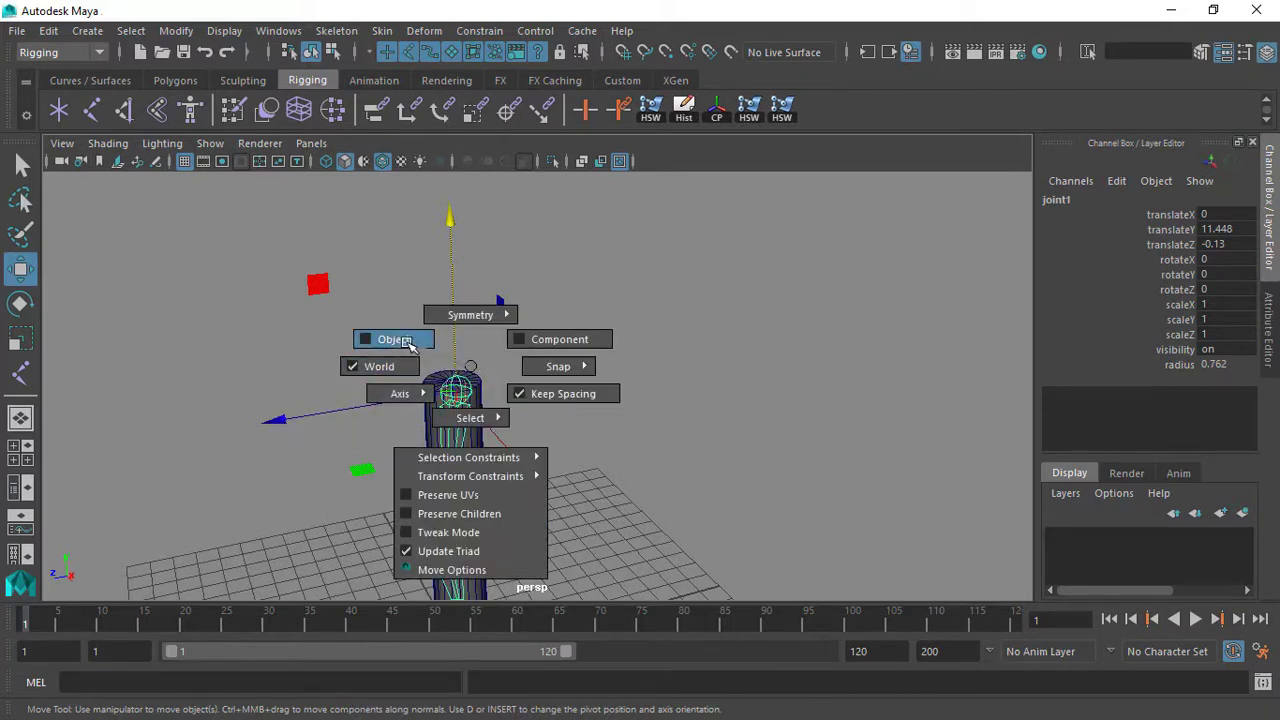
click(408, 343)
Examine the direction of the root joint's local axes relative to the bone from several angles
alt+drag(414, 346, 420, 401)
alt+right_drag(420, 401, 402, 400)
alt+drag(402, 400, 448, 348)
alt+right_drag(448, 348, 443, 287)
alt+drag(460, 336, 438, 337)
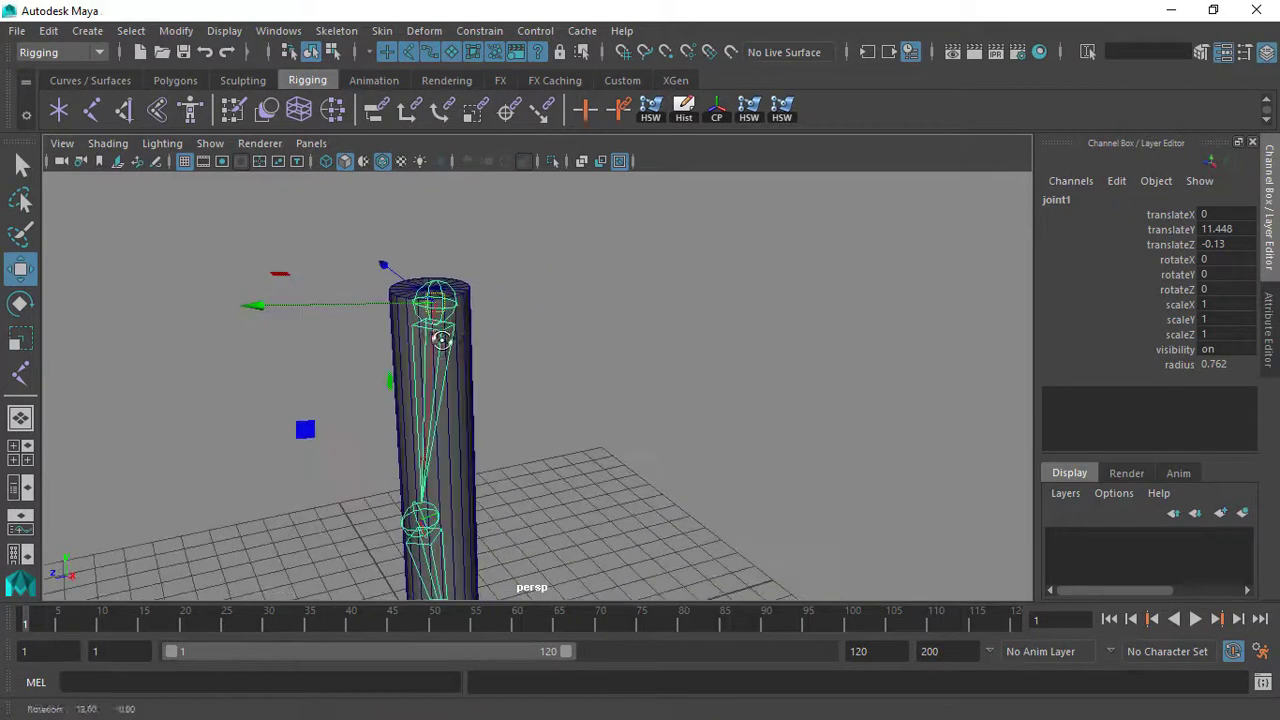
alt+right_drag(482, 334, 448, 325)
alt+drag(448, 325, 463, 291)
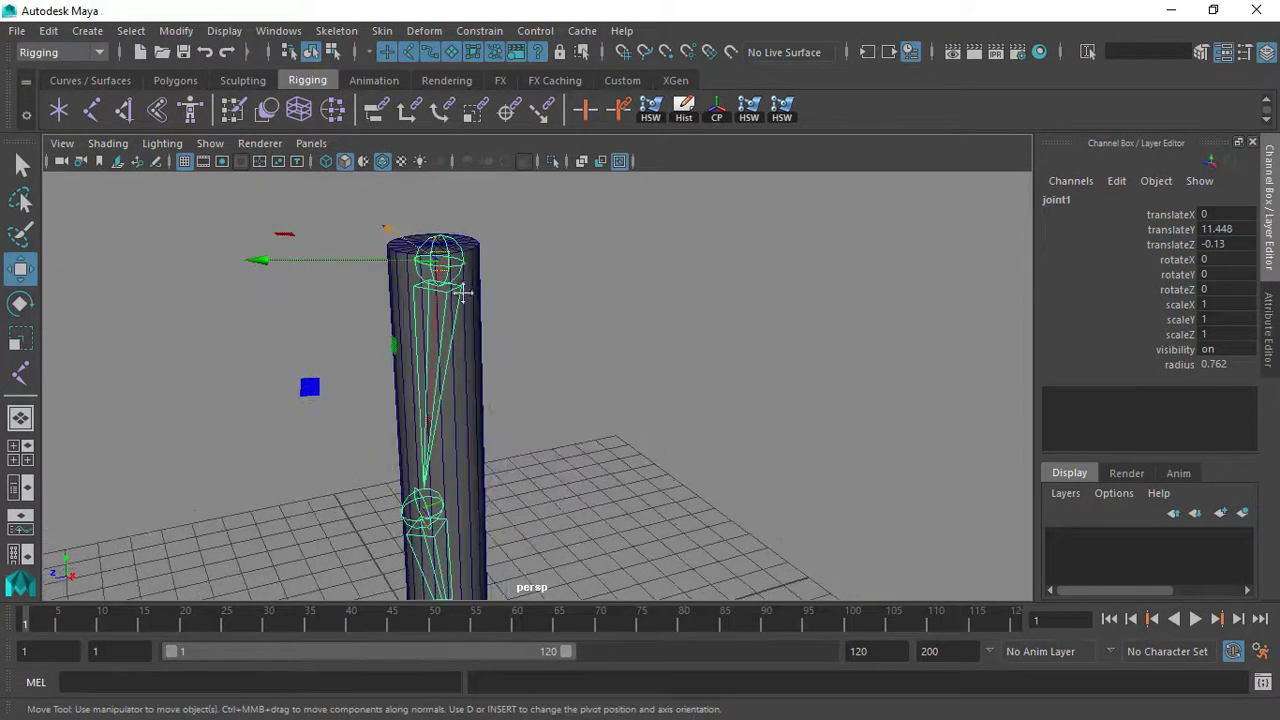
alt+drag(422, 252, 467, 339)
alt+middle_drag(532, 326, 436, 341)
alt+right_drag(436, 341, 385, 275)
alt+right_drag(438, 346, 417, 317)
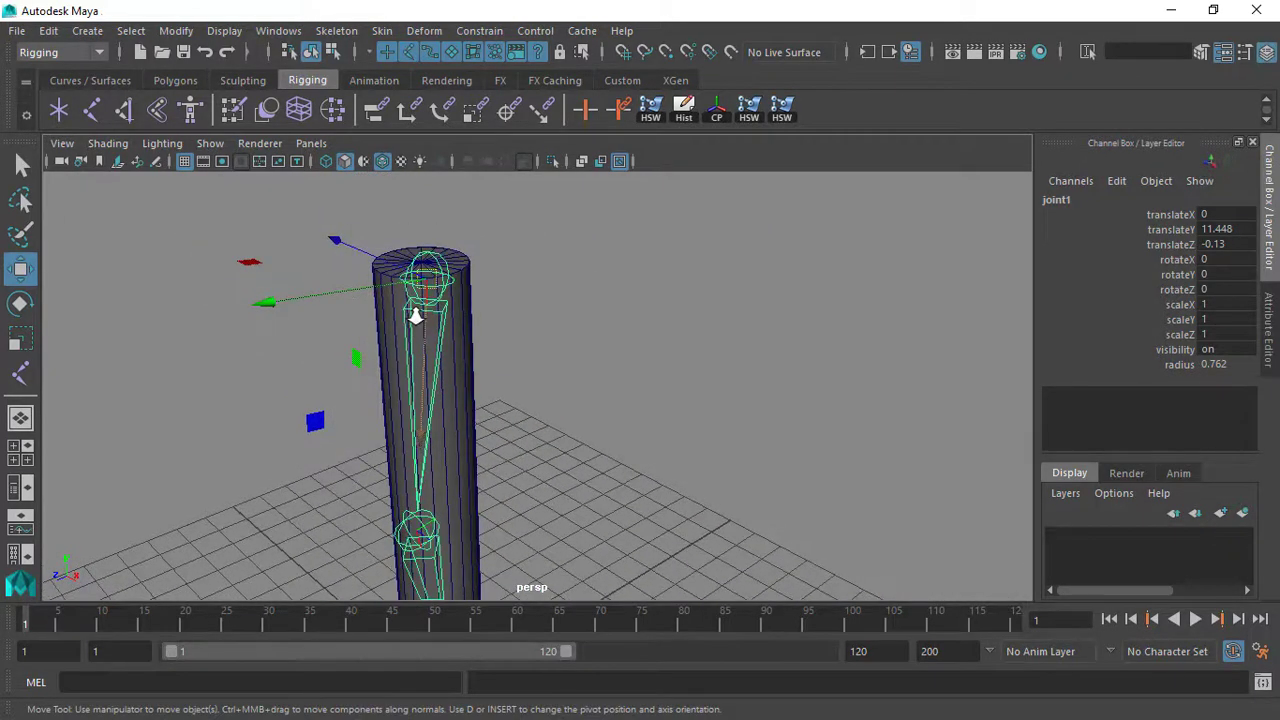
alt+drag(415, 316, 386, 322)
Check the local axes of the joints further down the chain, and reselect the root joint
click(408, 459)
scroll(424, 459, down, 2)
alt+drag(424, 459, 371, 358)
alt+right_drag(371, 358, 415, 514)
click(368, 511)
alt+drag(371, 514, 531, 374)
click(487, 306)
alt+drag(495, 335, 472, 353)
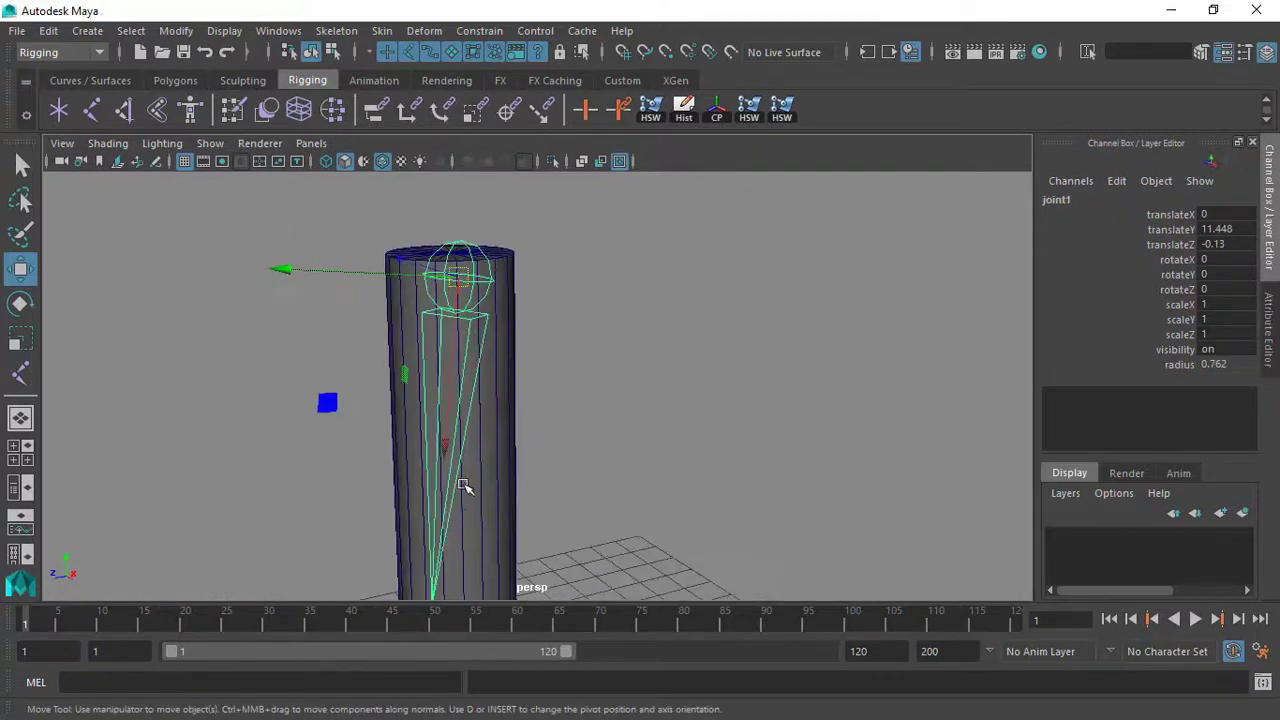
Select the middle joint and examine how its local axes point along the lower bone
scroll(470, 480, down, 1)
alt+middle_drag(520, 443, 506, 315)
click(446, 422)
scroll(482, 466, down, 2)
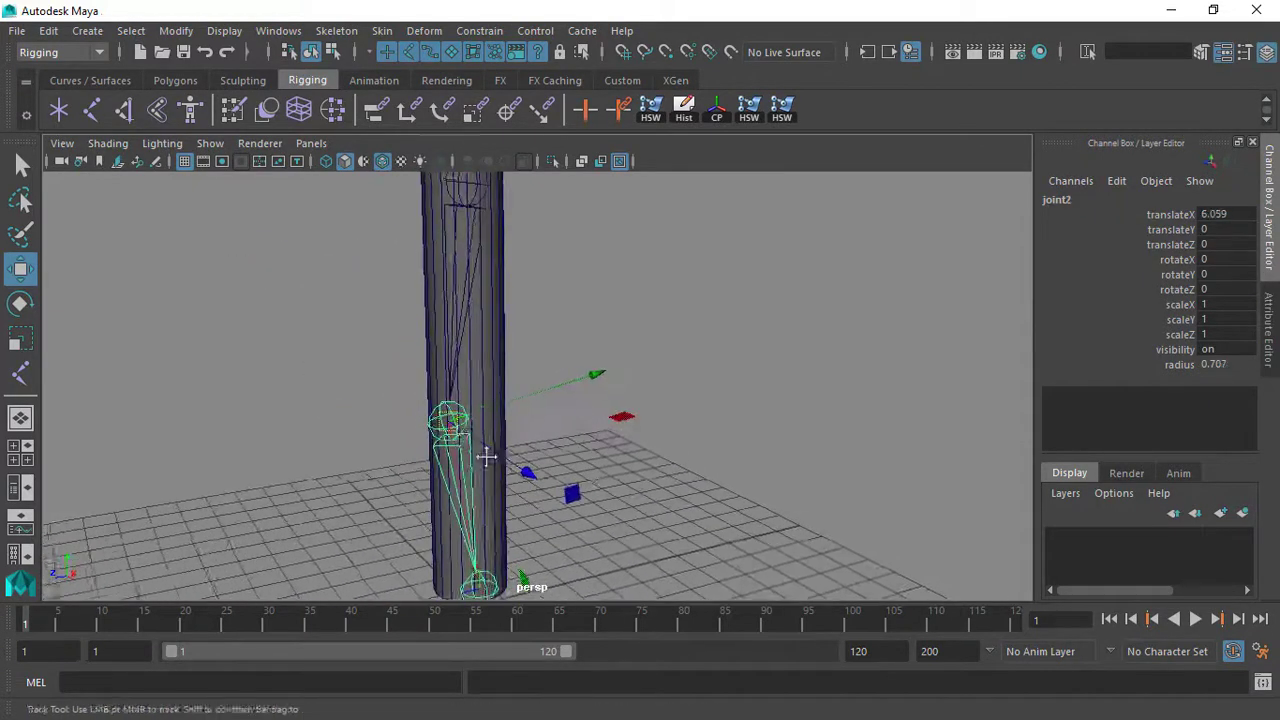
alt+middle_drag(486, 457, 404, 302)
scroll(350, 217, up, 2)
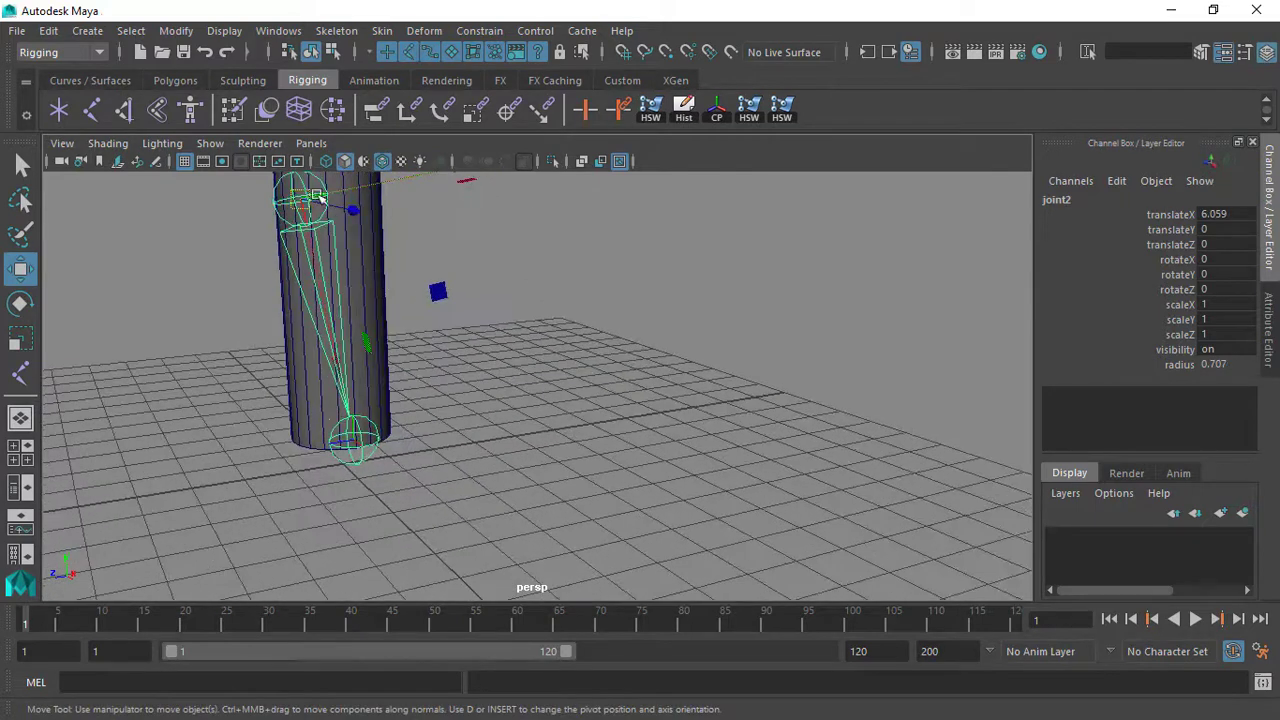
scroll(319, 197, up, 1)
alt+middle_drag(291, 212, 322, 268)
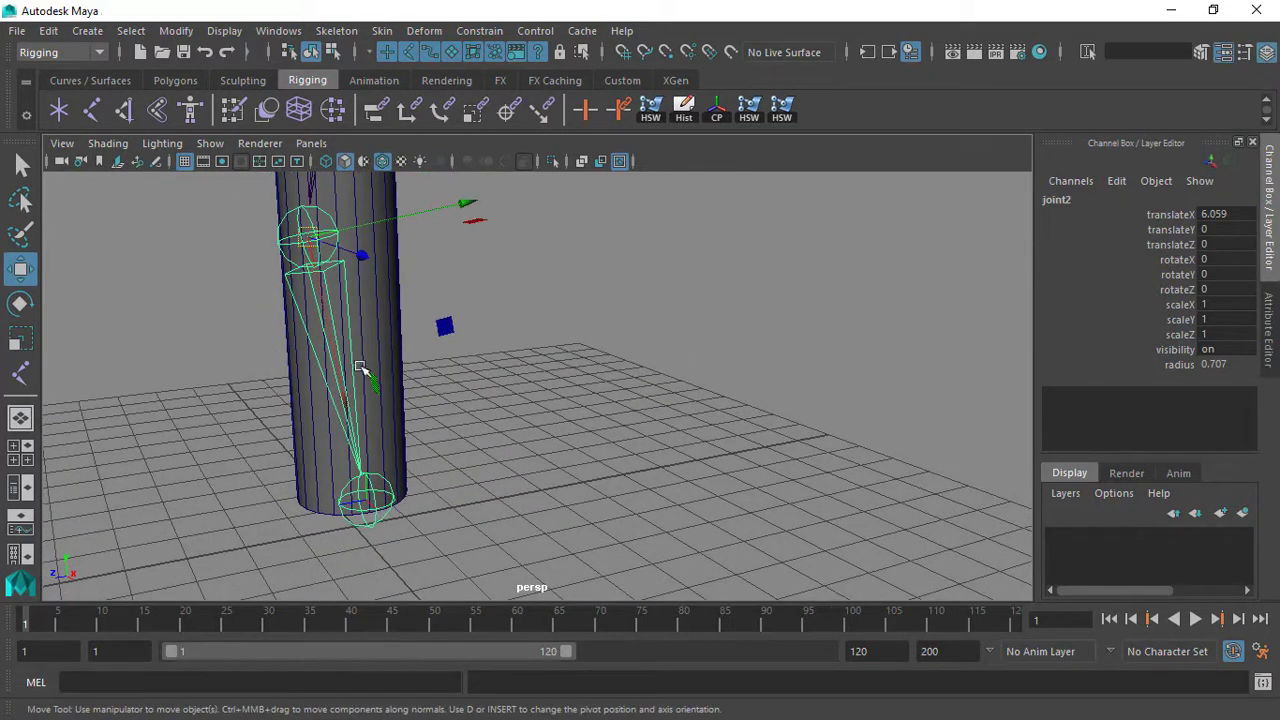
Select the end joint at the cylinder's base and compare its local axes with those of the middle joint
click(375, 485)
scroll(493, 480, down, 2)
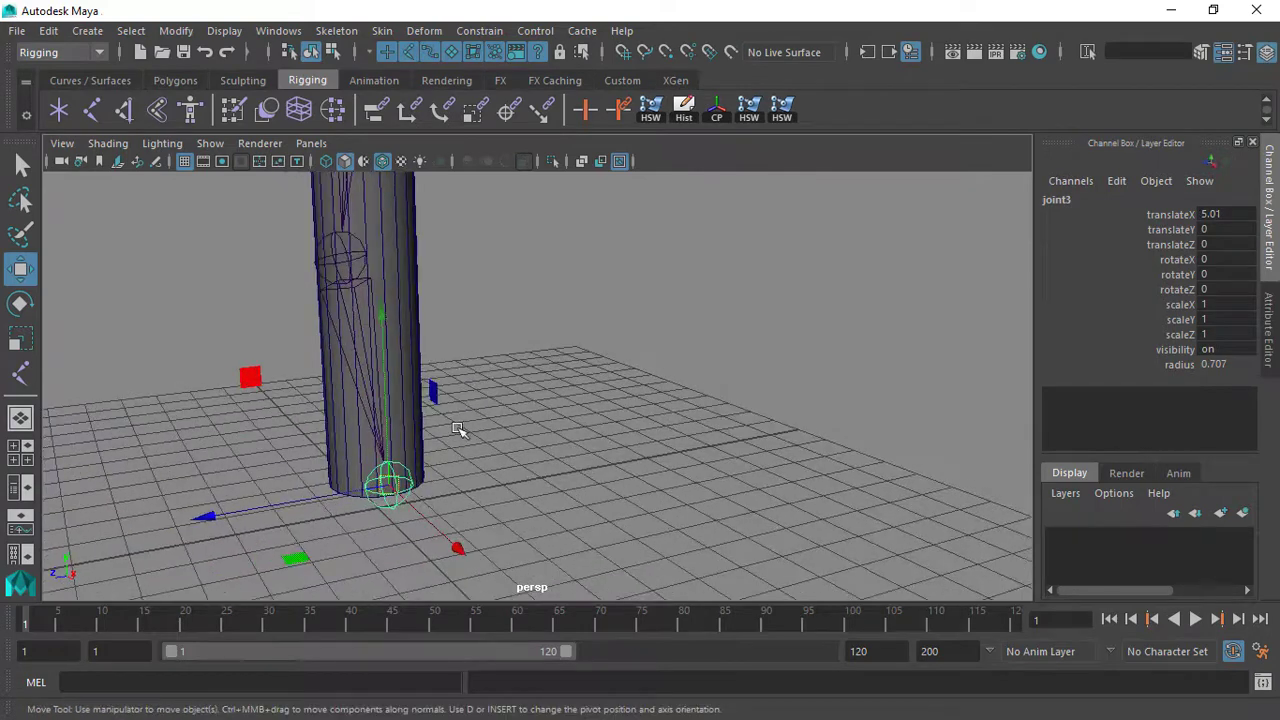
alt+drag(493, 480, 432, 405)
alt+drag(375, 458, 458, 405)
click(345, 260)
alt+drag(420, 468, 486, 477)
click(418, 530)
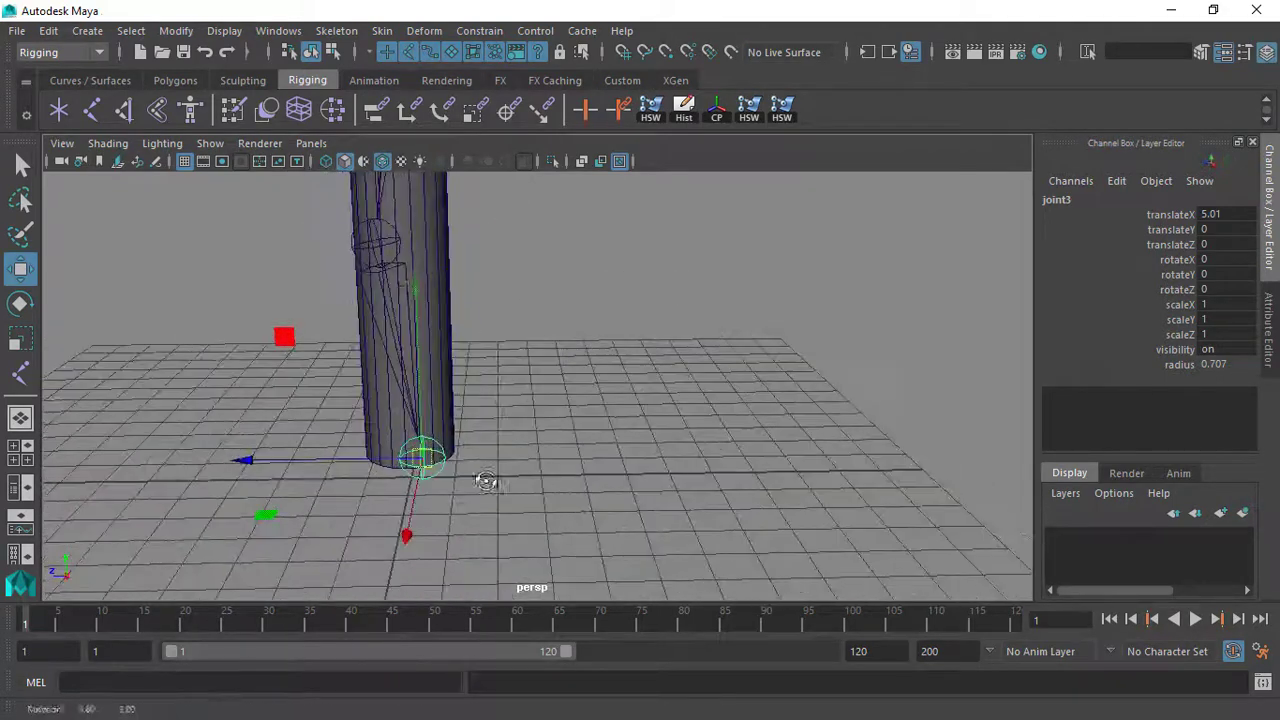
click(396, 268)
alt+drag(396, 268, 505, 432)
click(405, 472)
alt+drag(420, 445, 451, 443)
alt+drag(627, 492, 589, 458)
Frame the whole scene and open the Attribute Editor for the end joint
key(a)
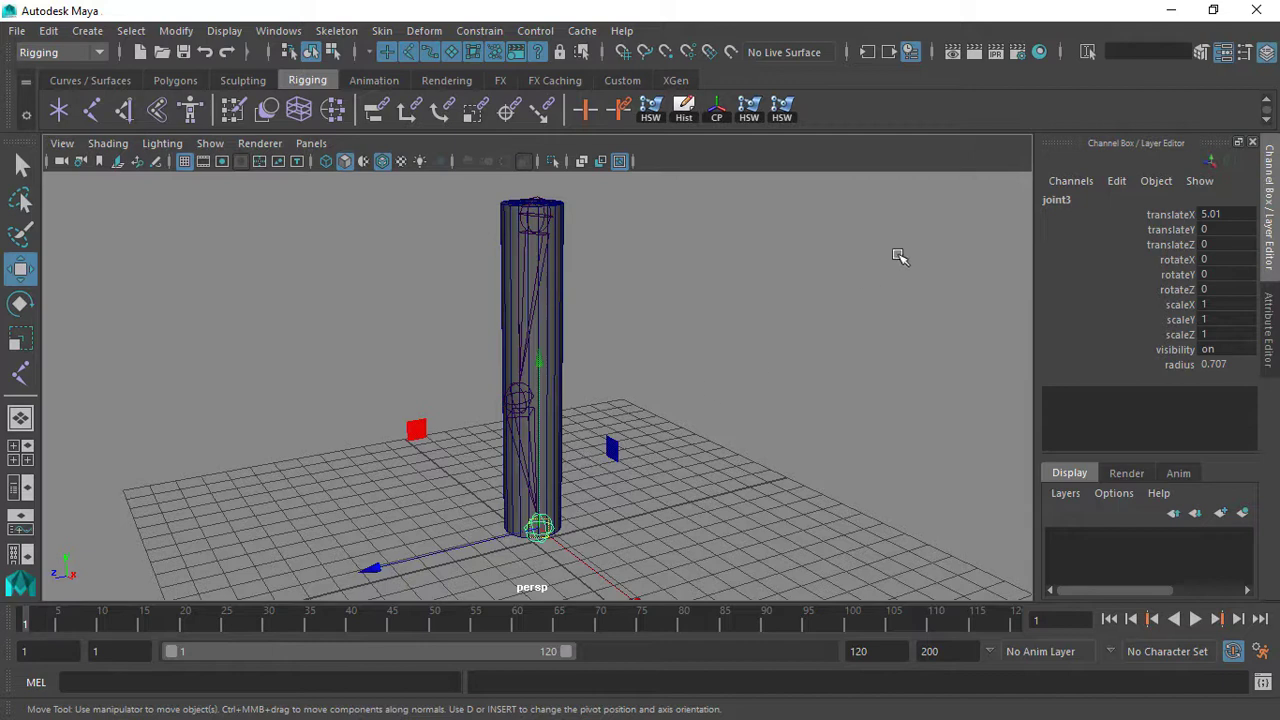
click(1070, 181)
click(1115, 182)
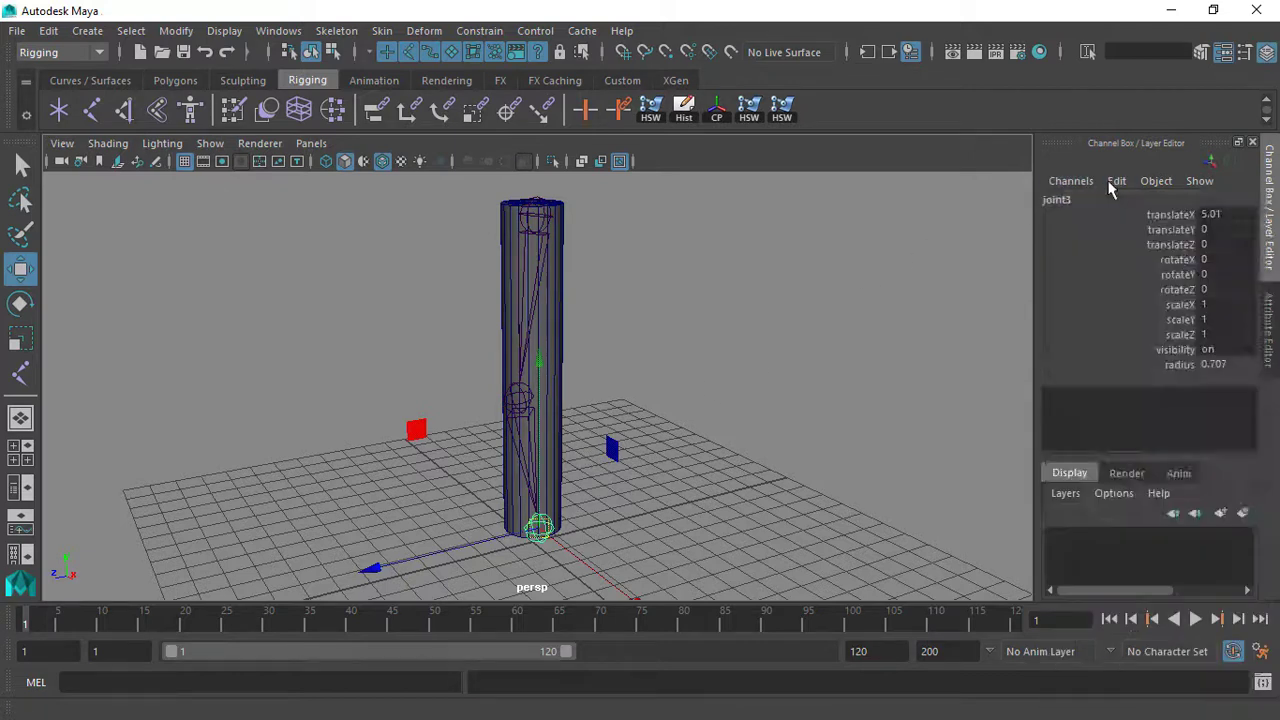
click(1117, 182)
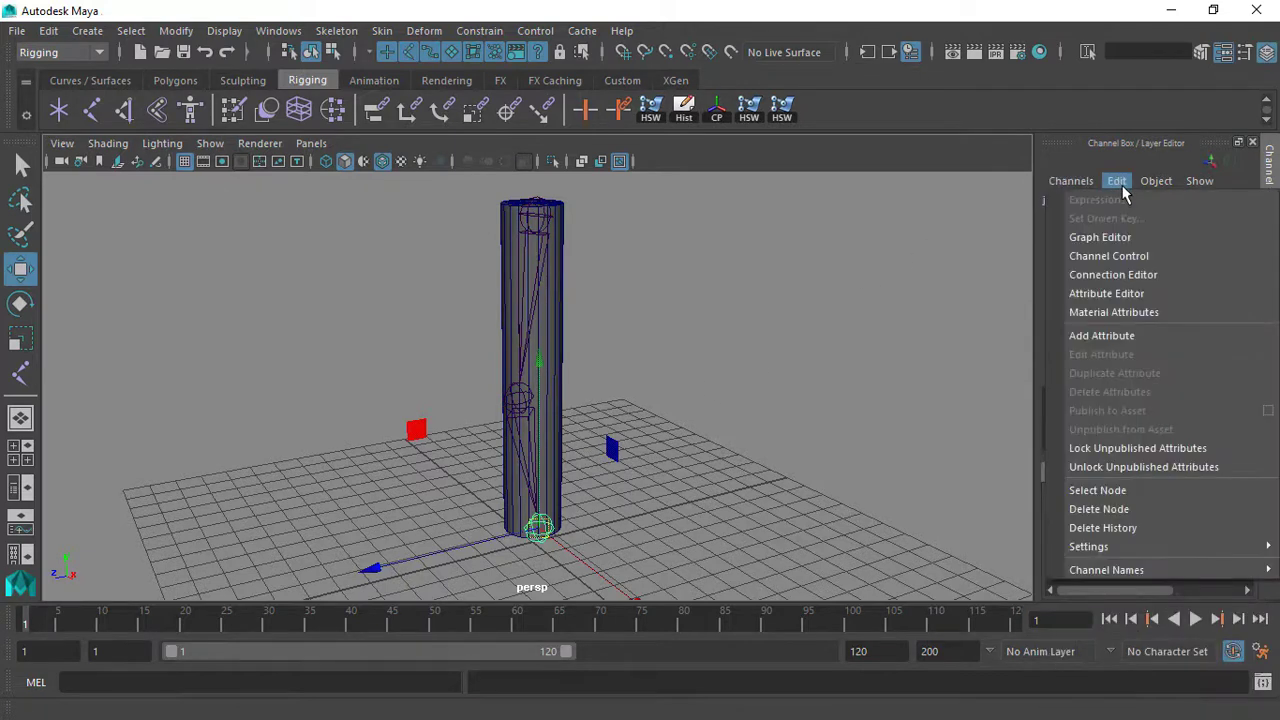
click(1110, 294)
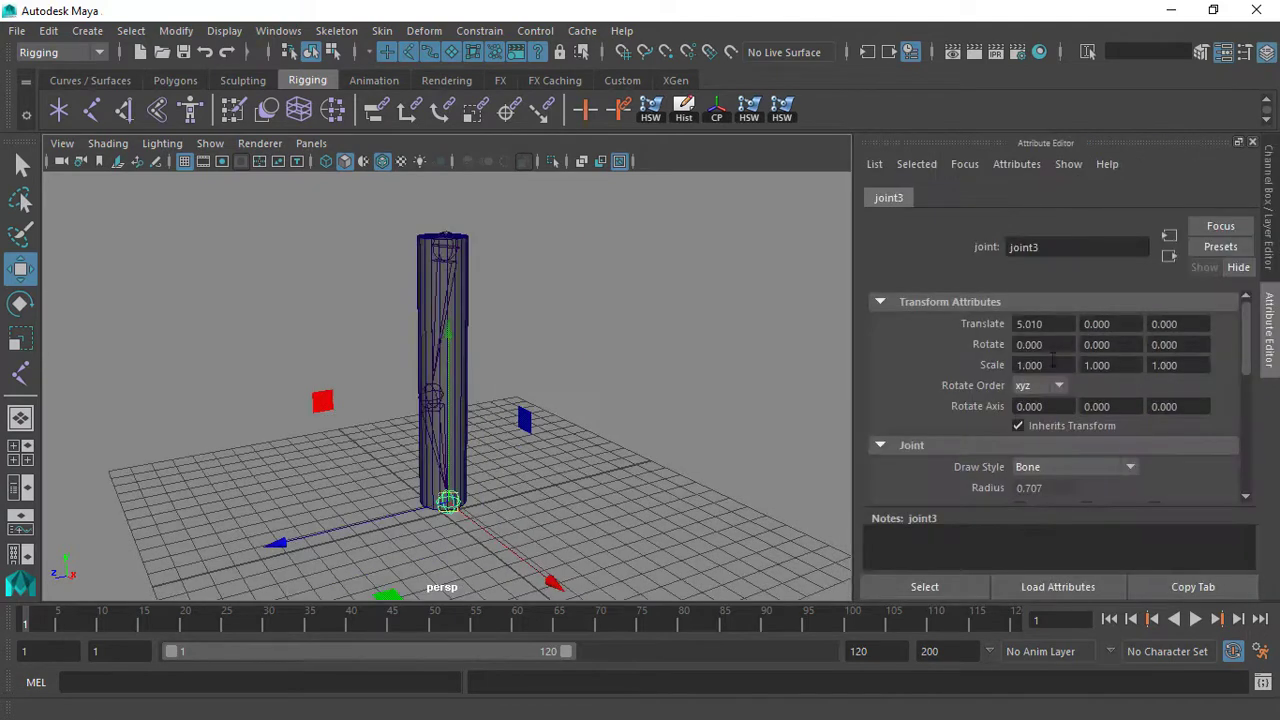
Set the end joint's Joint Orient X and Y values to 0 in its joint attributes
scroll(529, 357, up, 5)
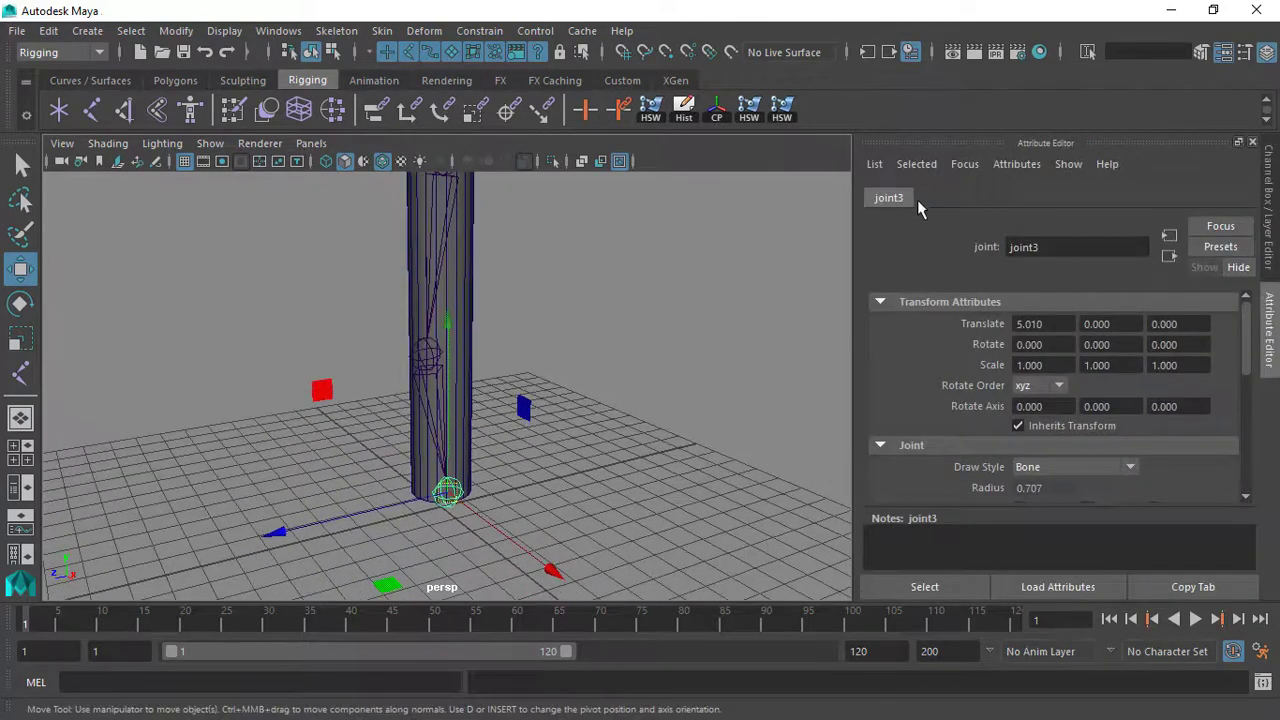
scroll(910, 374, down, 3)
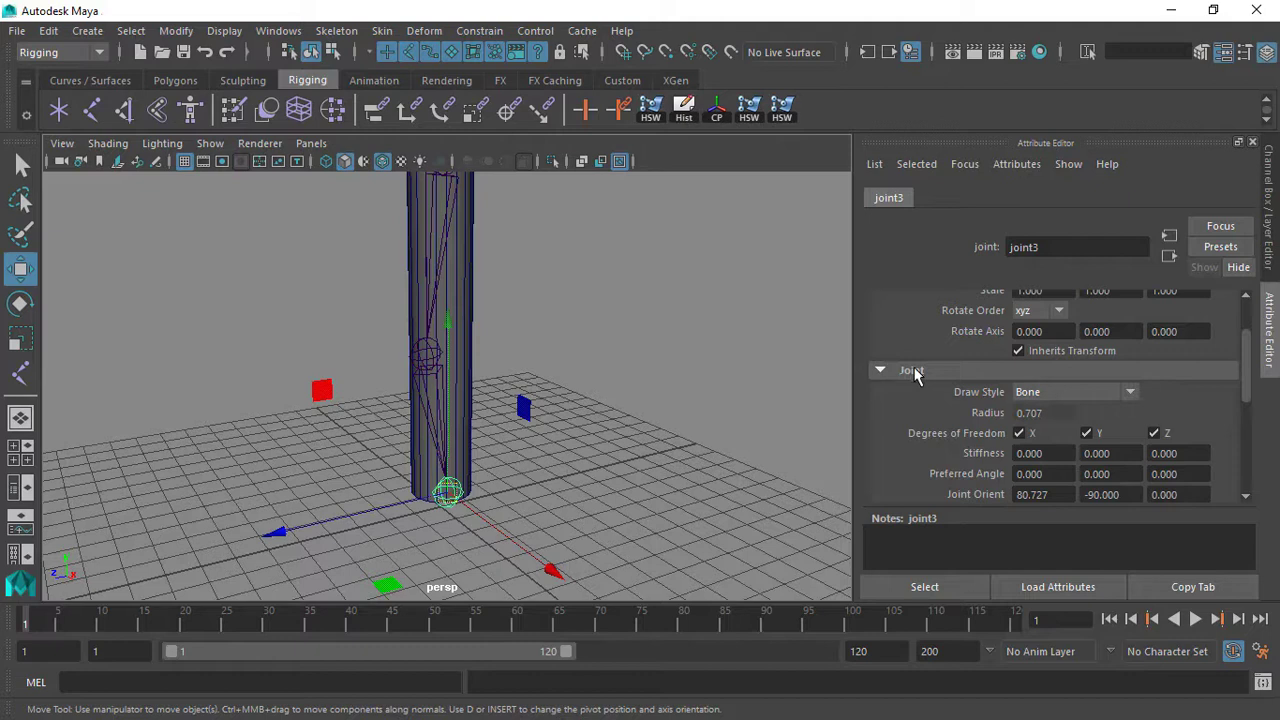
scroll(935, 385, down, 3)
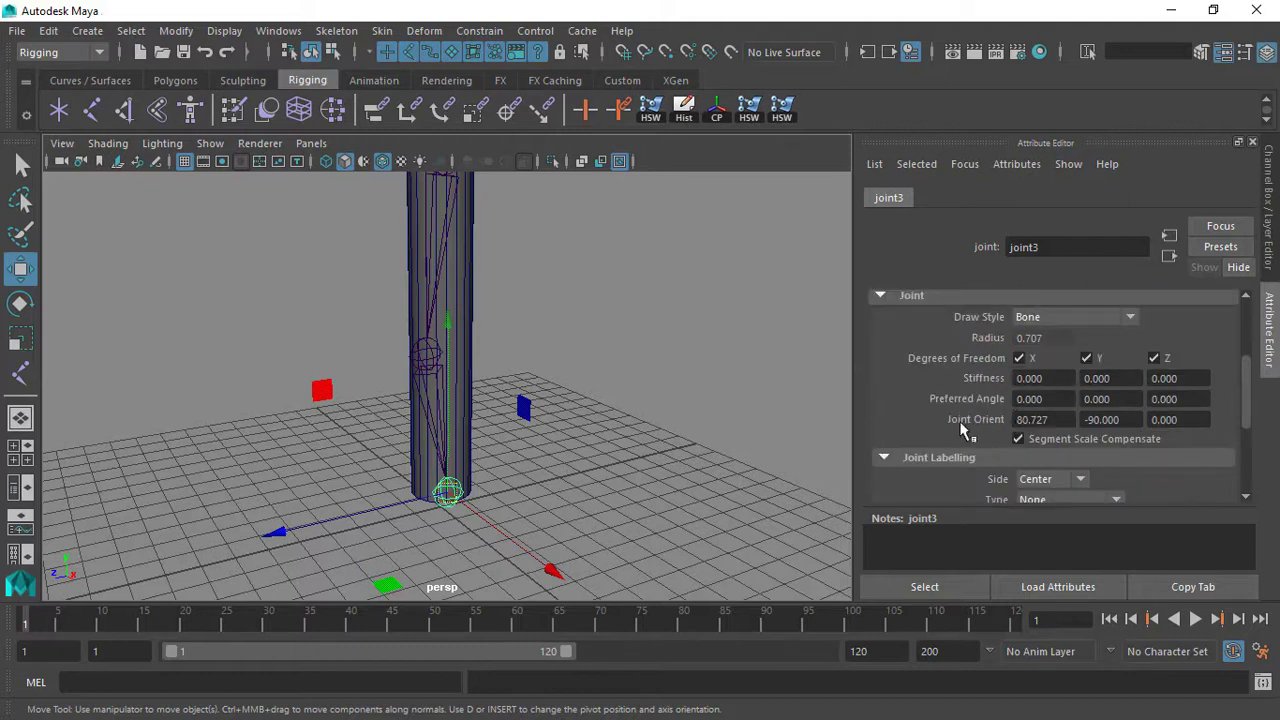
alt+right_drag(445, 342, 530, 454)
alt+middle_drag(530, 454, 522, 423)
drag(1050, 420, 965, 420)
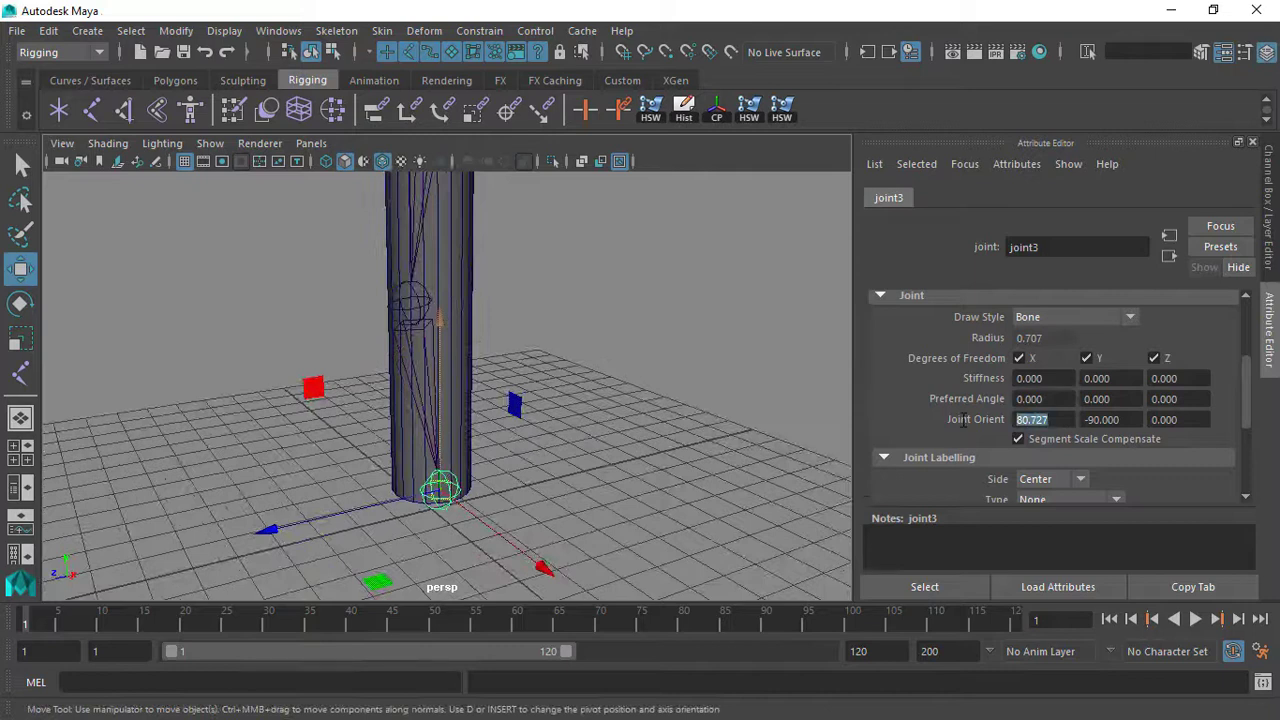
text(0)
drag(1121, 421, 1062, 421)
text(0)
click(1173, 421)
Compare the local axes and Joint Orient values of the middle joint with those of the end joint
click(405, 361)
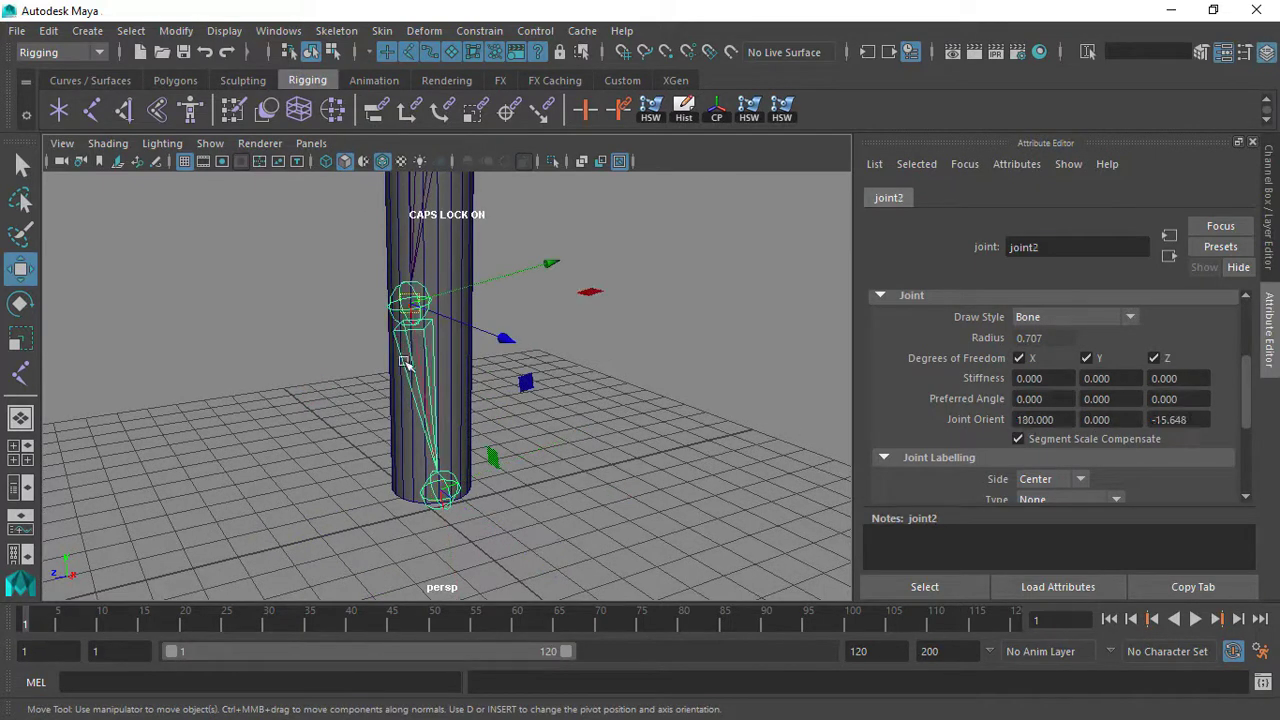
click(446, 499)
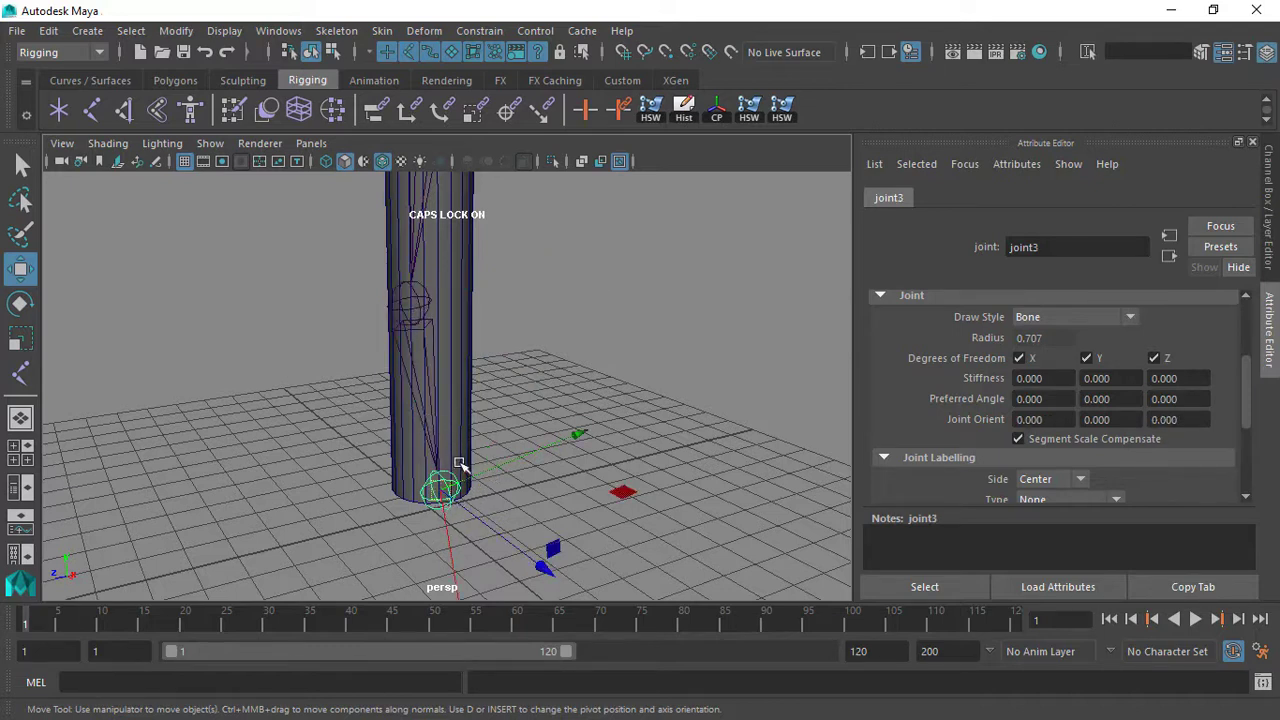
click(416, 312)
click(446, 500)
click(438, 345)
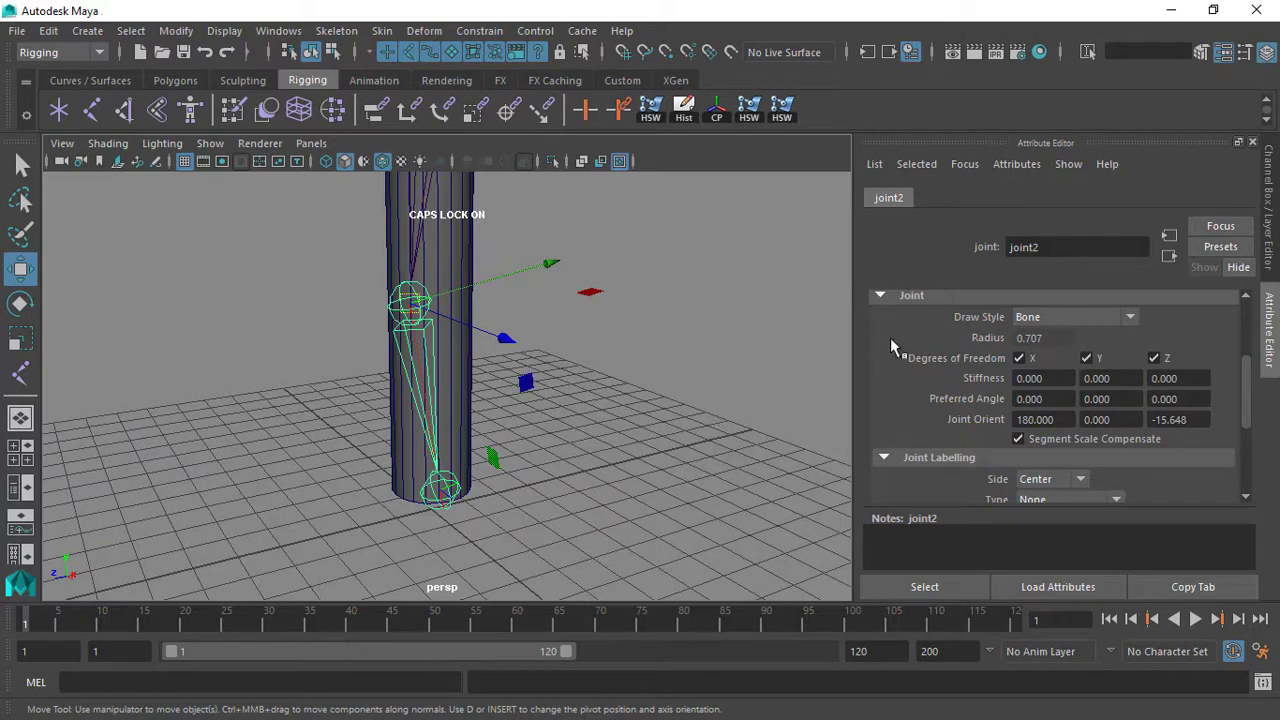
scroll(923, 350, up, 2)
scroll(920, 320, down, 2)
scroll(653, 353, up, 1)
scroll(652, 352, down, 4)
alt+drag(641, 343, 556, 346)
scroll(550, 372, up, 3)
Select the root joint and switch from the Attribute Editor to the Channel Box
click(415, 222)
scroll(556, 370, down, 2)
alt+middle_drag(566, 318, 563, 337)
click(1016, 164)
key(ctrl+a)
alt+drag(743, 314, 660, 326)
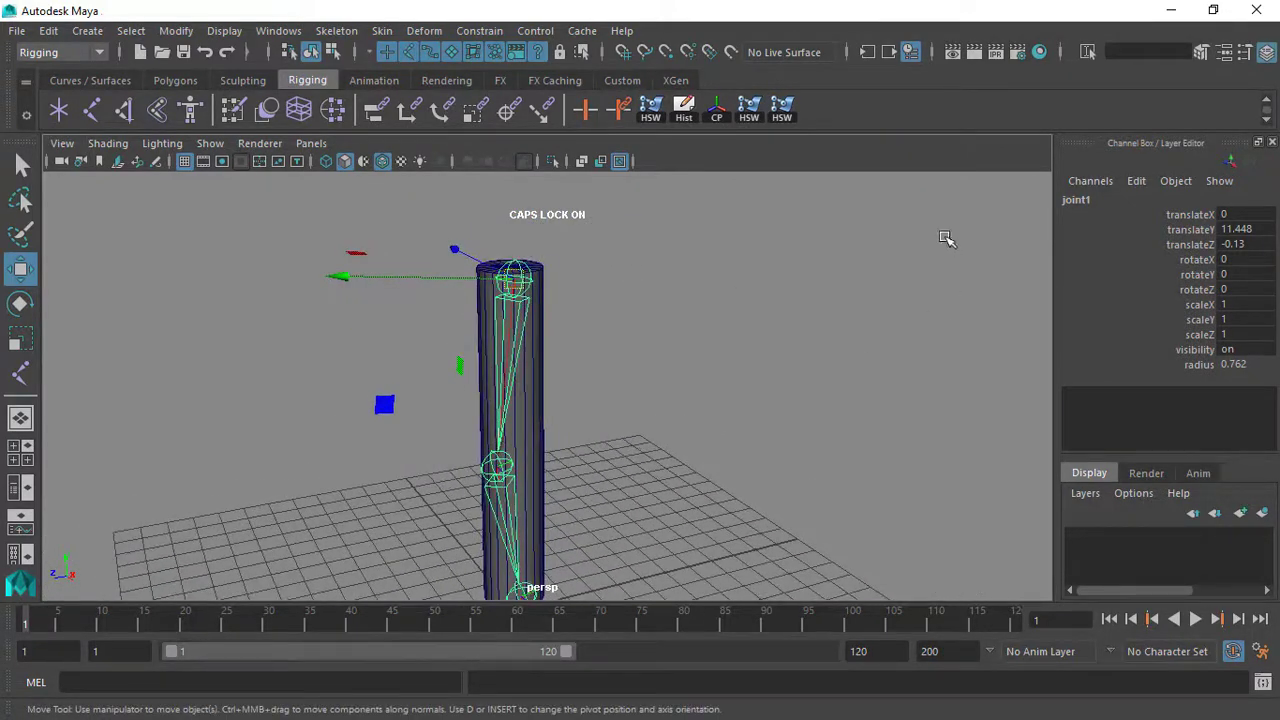
Examine the root joint's rotate X, Y and Z channels against the direction of its local axes
drag(1212, 262, 1210, 292)
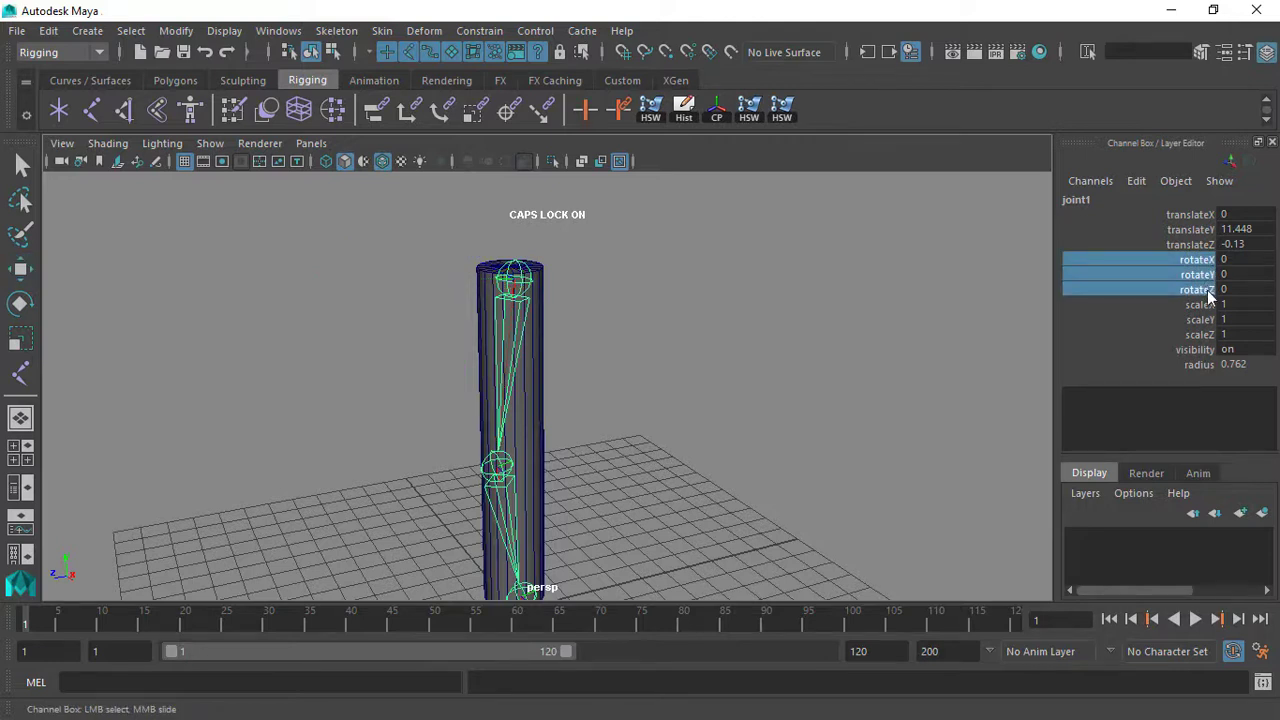
alt+drag(771, 246, 780, 306)
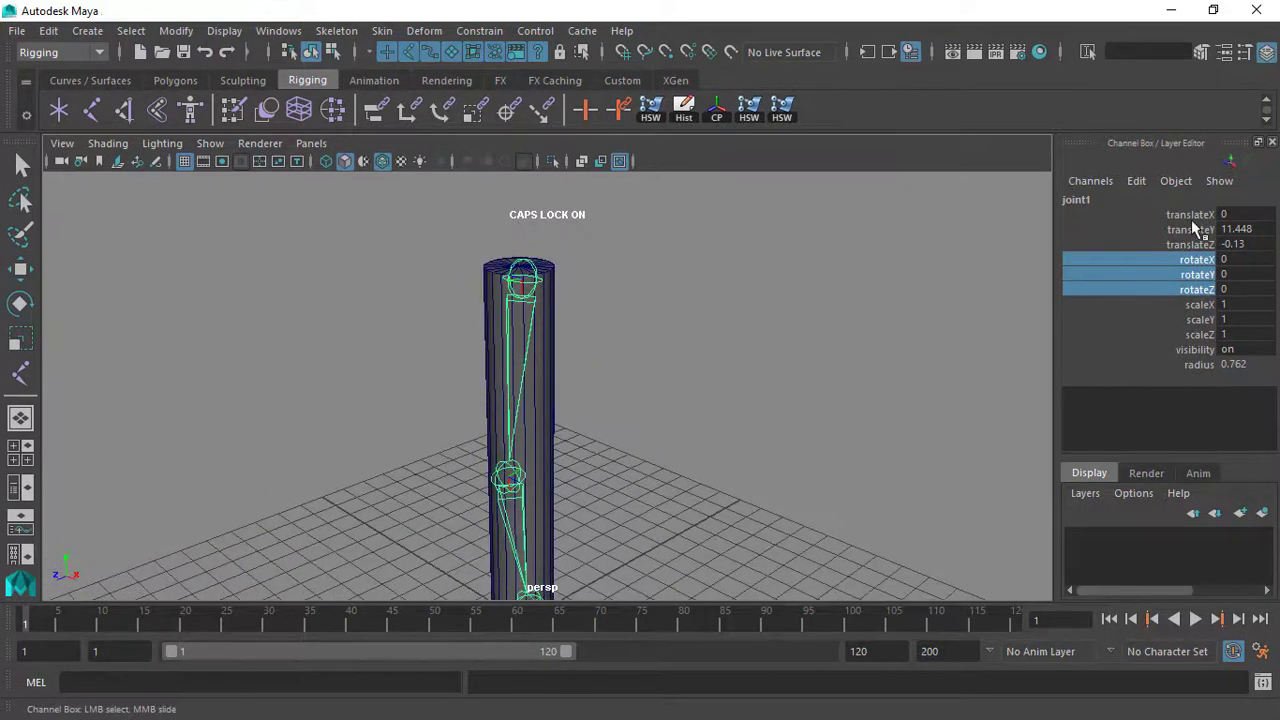
click(745, 361)
alt+right_drag(736, 363, 657, 366)
alt+drag(657, 366, 583, 209)
click(545, 310)
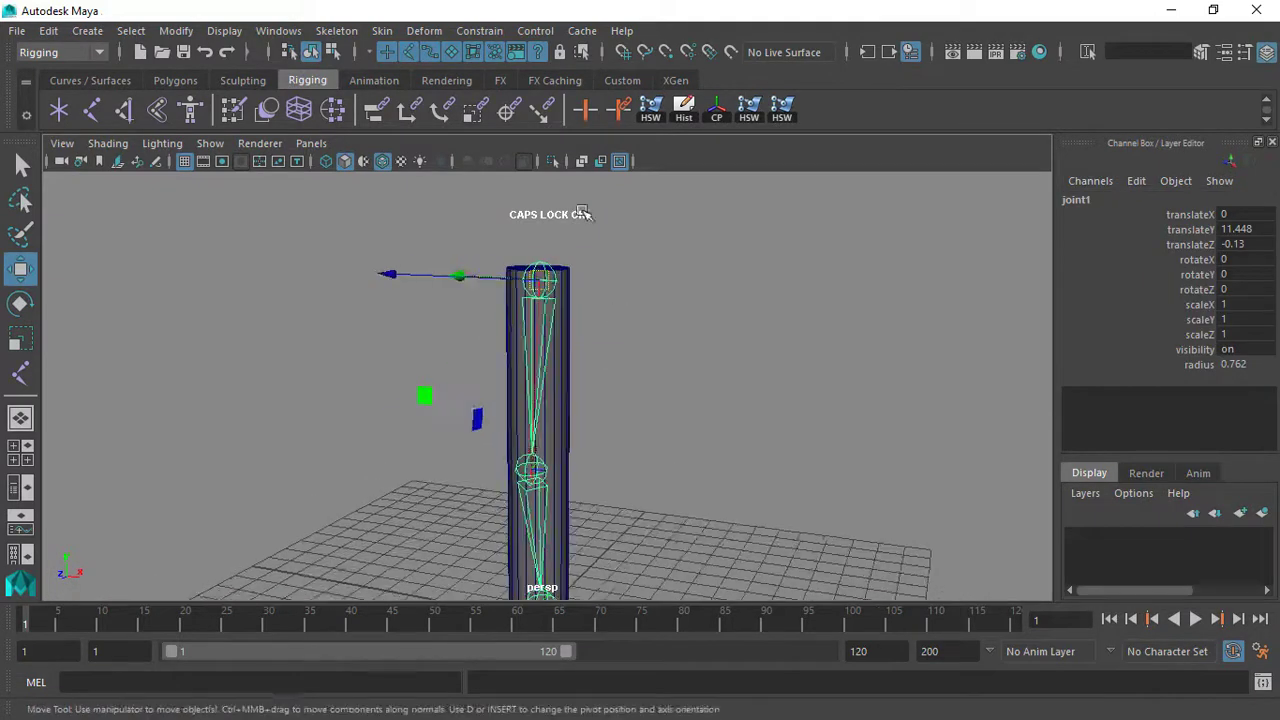
alt+drag(709, 337, 548, 334)
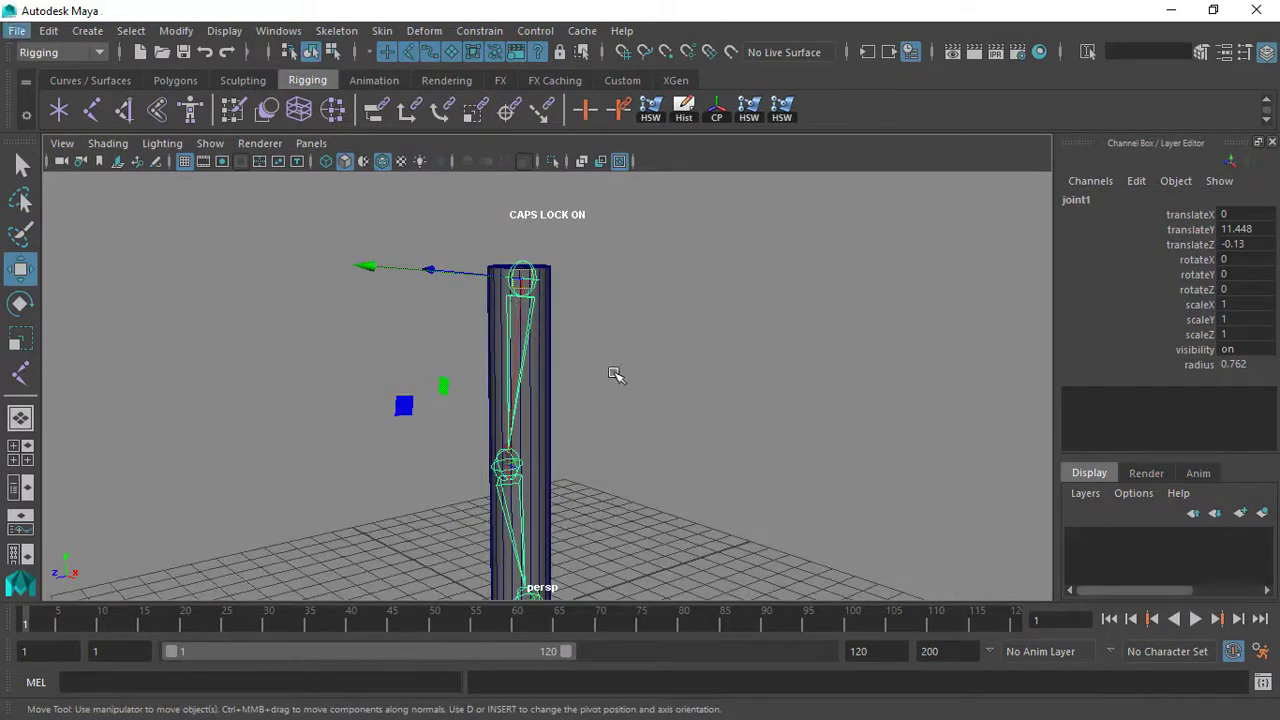
alt+drag(615, 374, 732, 437)
drag(1195, 260, 1198, 289)
alt+drag(728, 345, 726, 373)
click(726, 373)
Select the cylinder and rotate it freely, tilting it about 15 degrees around Z
click(560, 322)
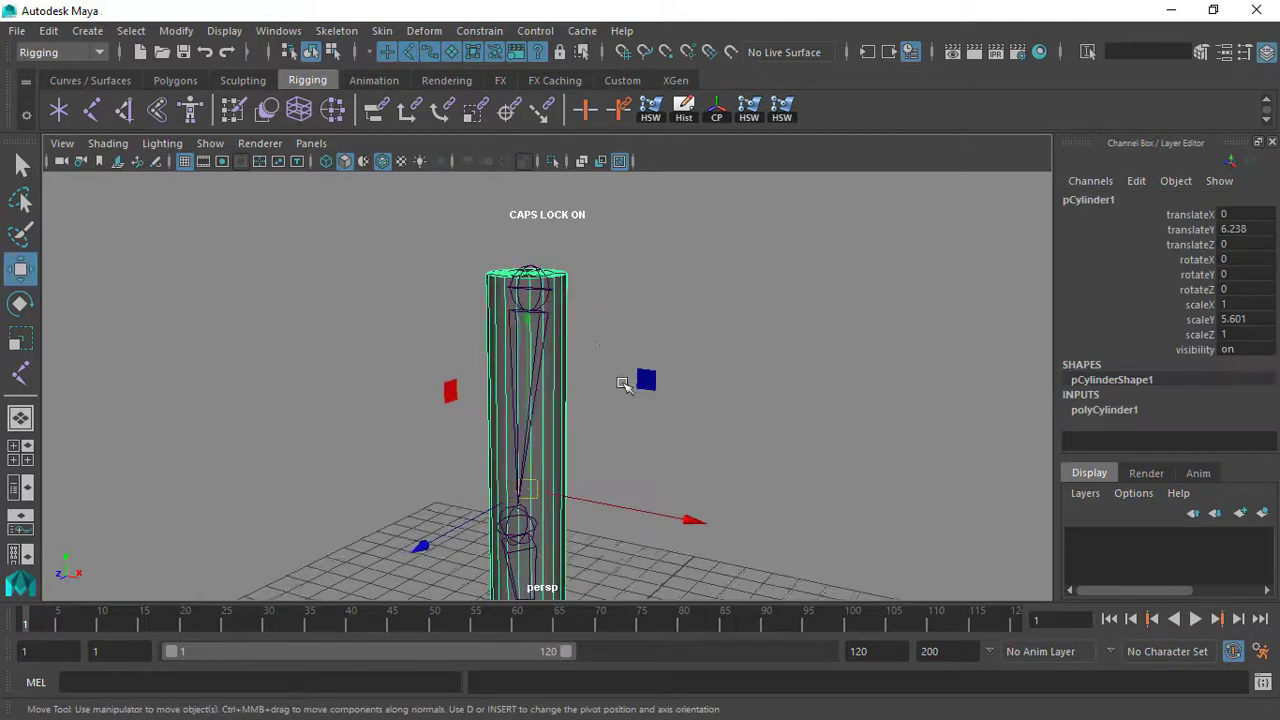
scroll(622, 384, down, 2)
click(550, 303)
scroll(553, 320, down, 1)
click(561, 418)
alt+drag(606, 430, 609, 288)
key(e)
key(w)
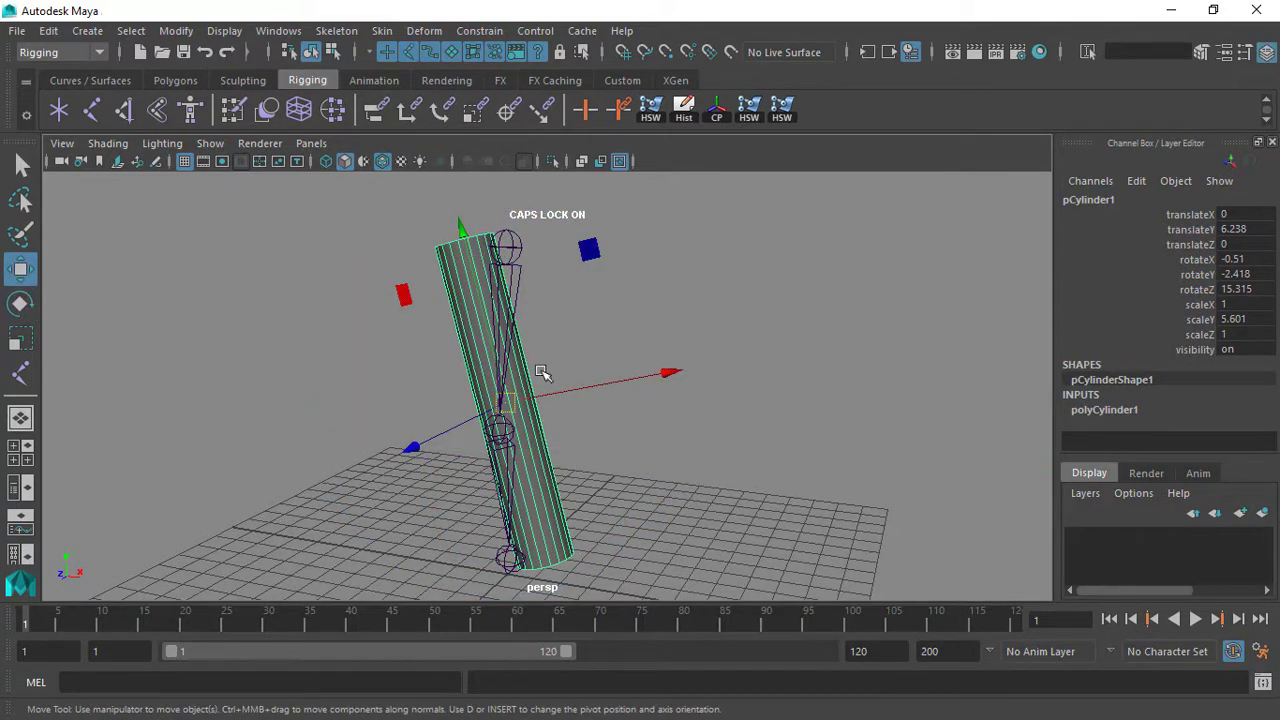
Move the tilted cylinder about 2.2 units along X, away from the joint chain
click(640, 388)
click(468, 302)
key(w)
drag(467, 288, 424, 288)
drag(622, 411, 720, 480)
scroll(744, 550, up, 2)
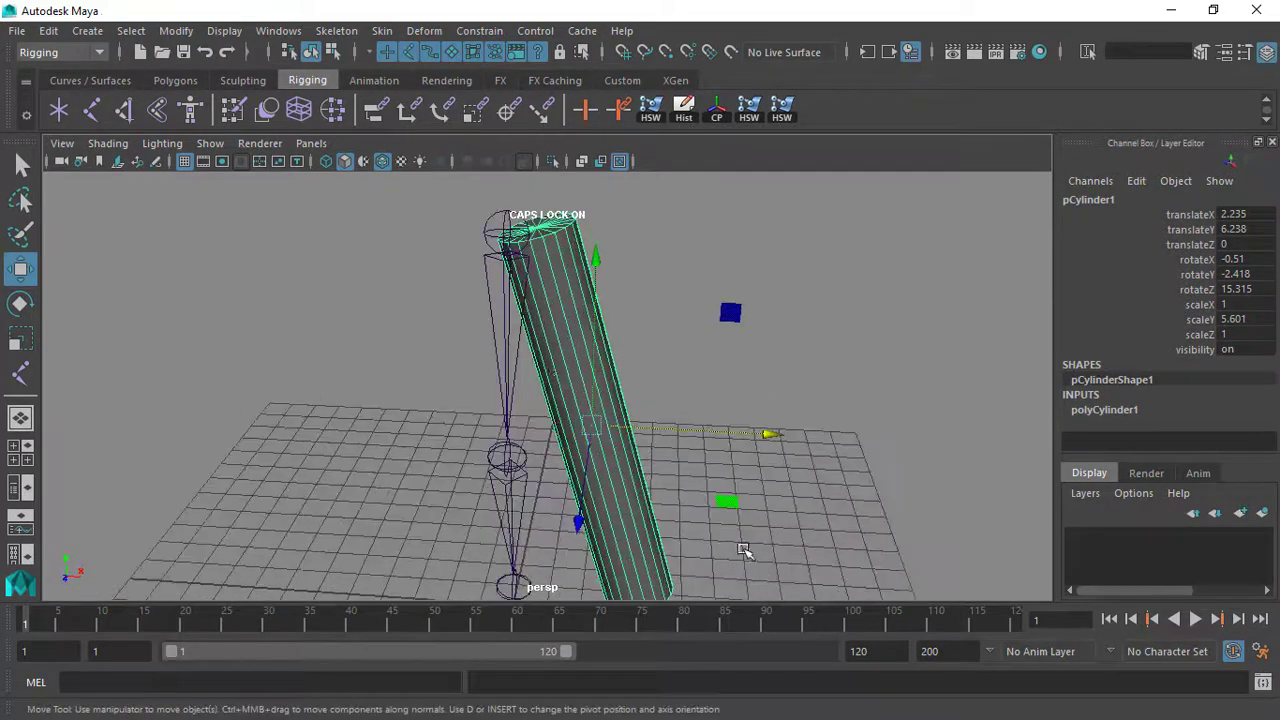
Select the root joint and the cylinder in turn to compare their rotation values and how each is tilted
click(505, 345)
scroll(583, 338, down, 1)
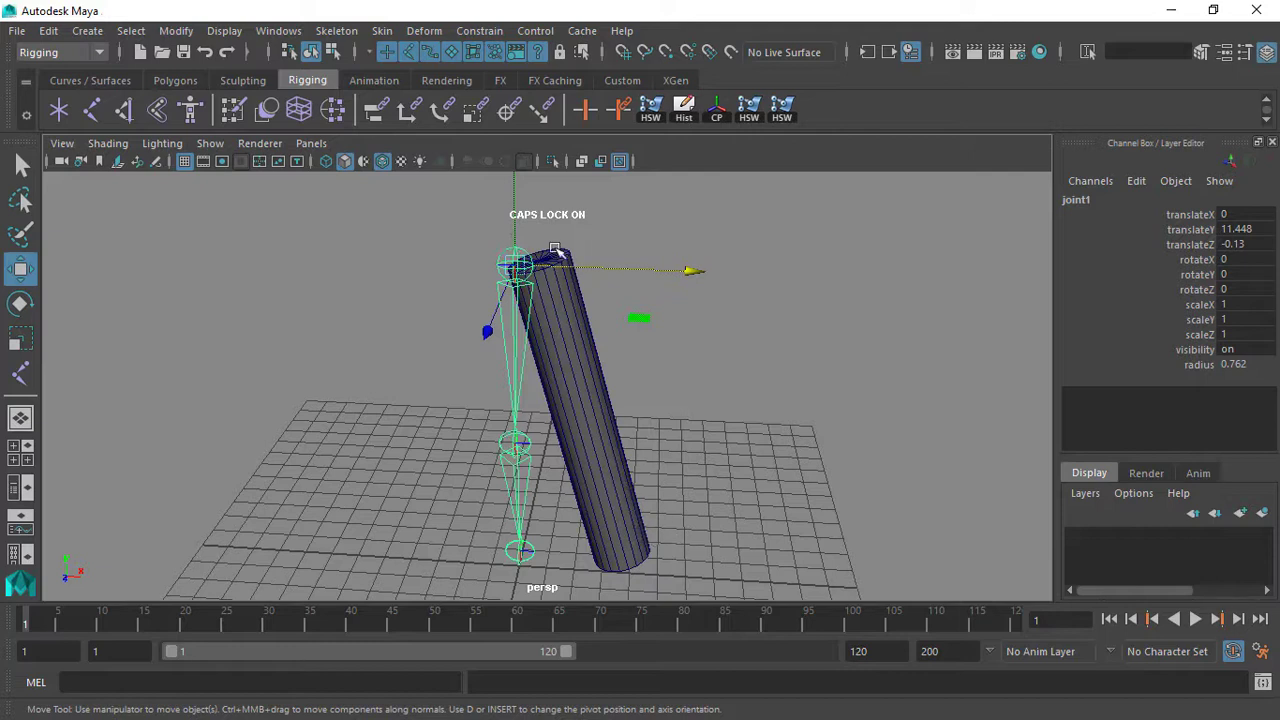
alt+drag(553, 248, 583, 300)
click(583, 302)
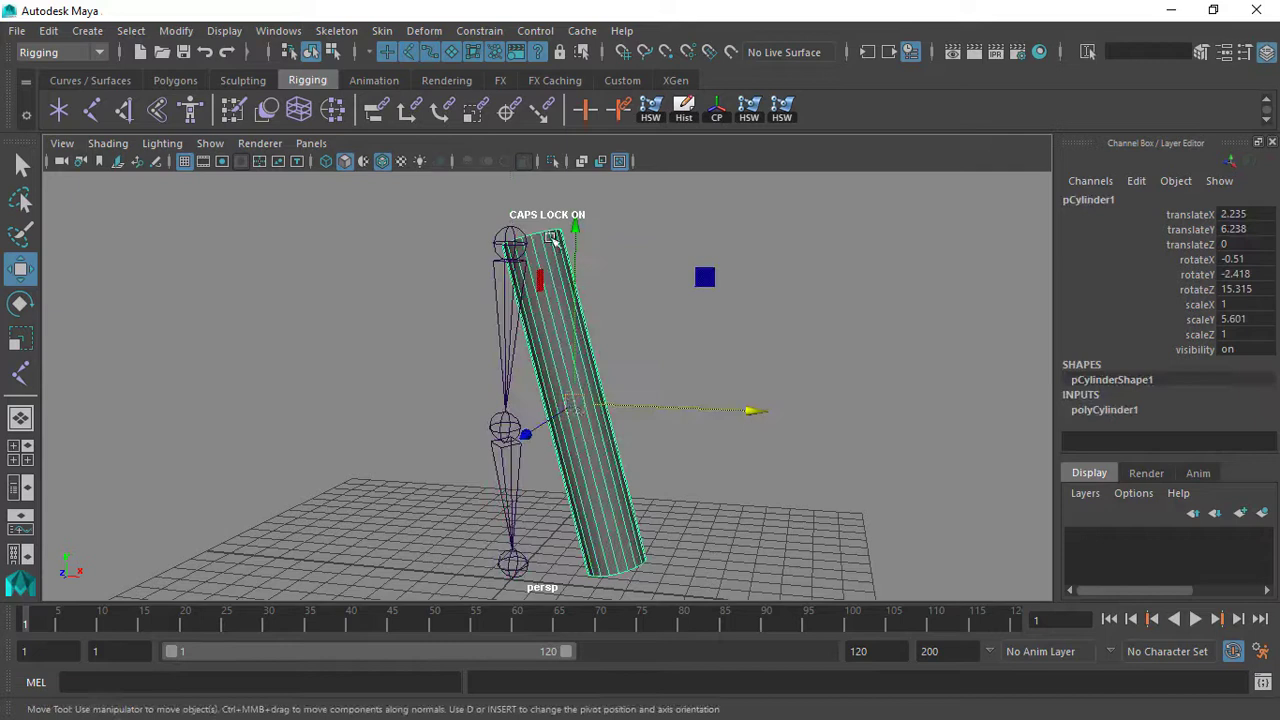
click(498, 304)
alt+drag(498, 304, 524, 250)
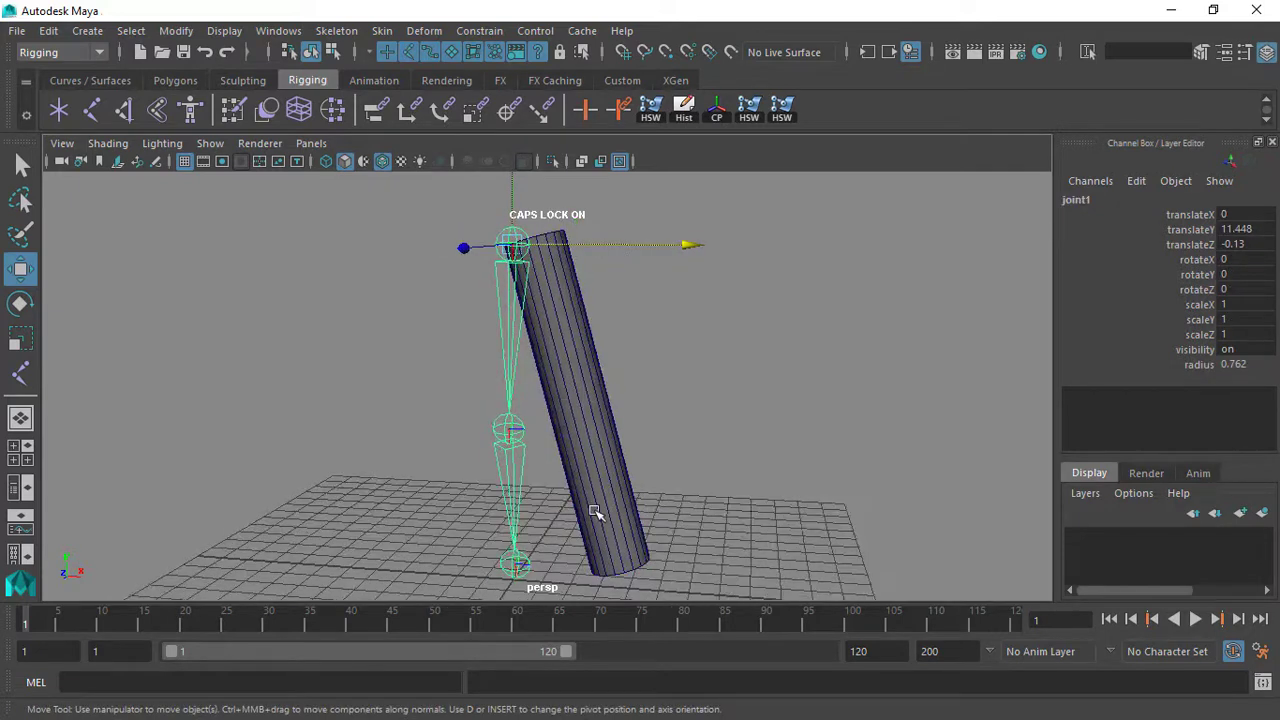
alt+drag(610, 435, 565, 213)
alt+drag(596, 358, 575, 340)
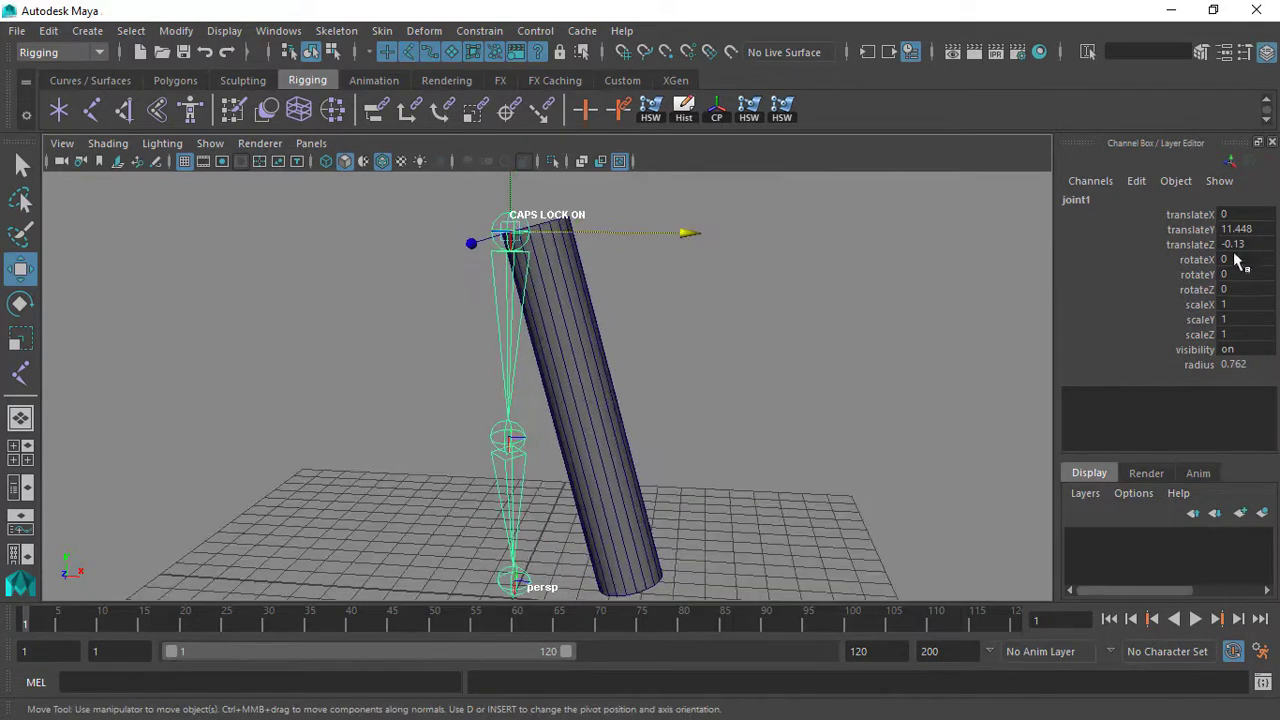
Try rotating the root joint about its own axes and undo the test rotations
alt+drag(843, 283, 1147, 316)
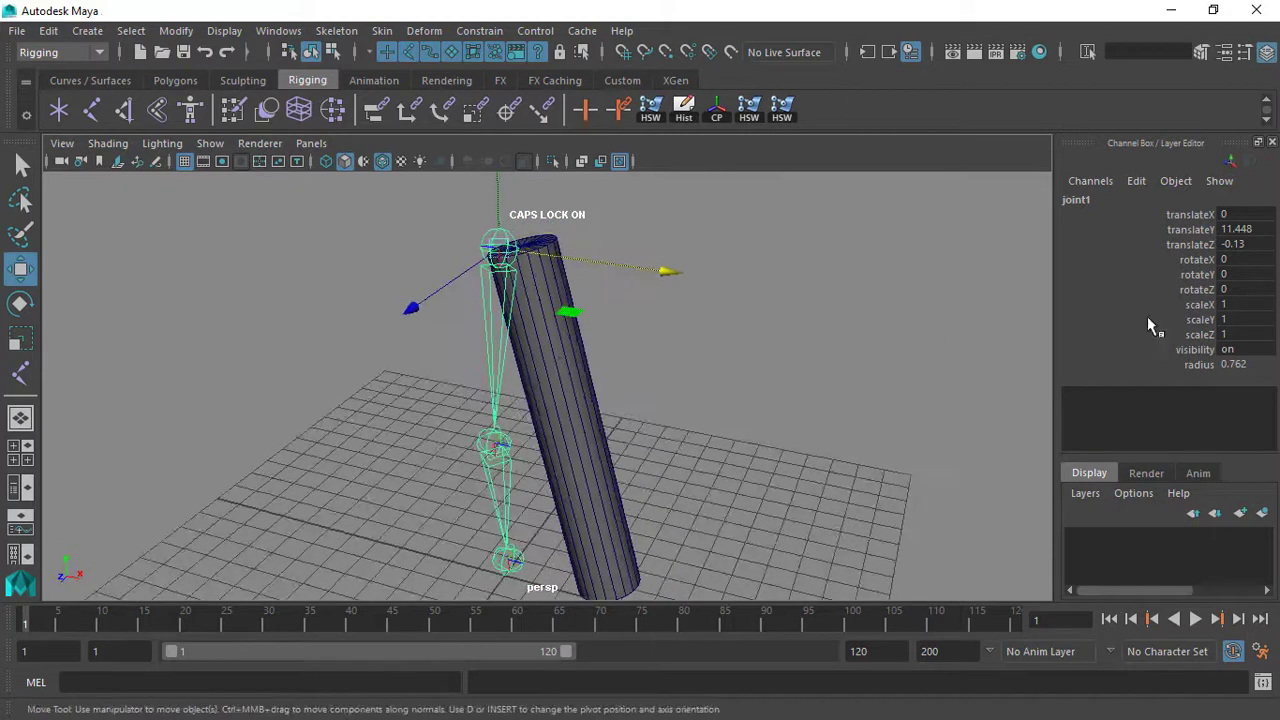
click(1201, 262)
click(1180, 278)
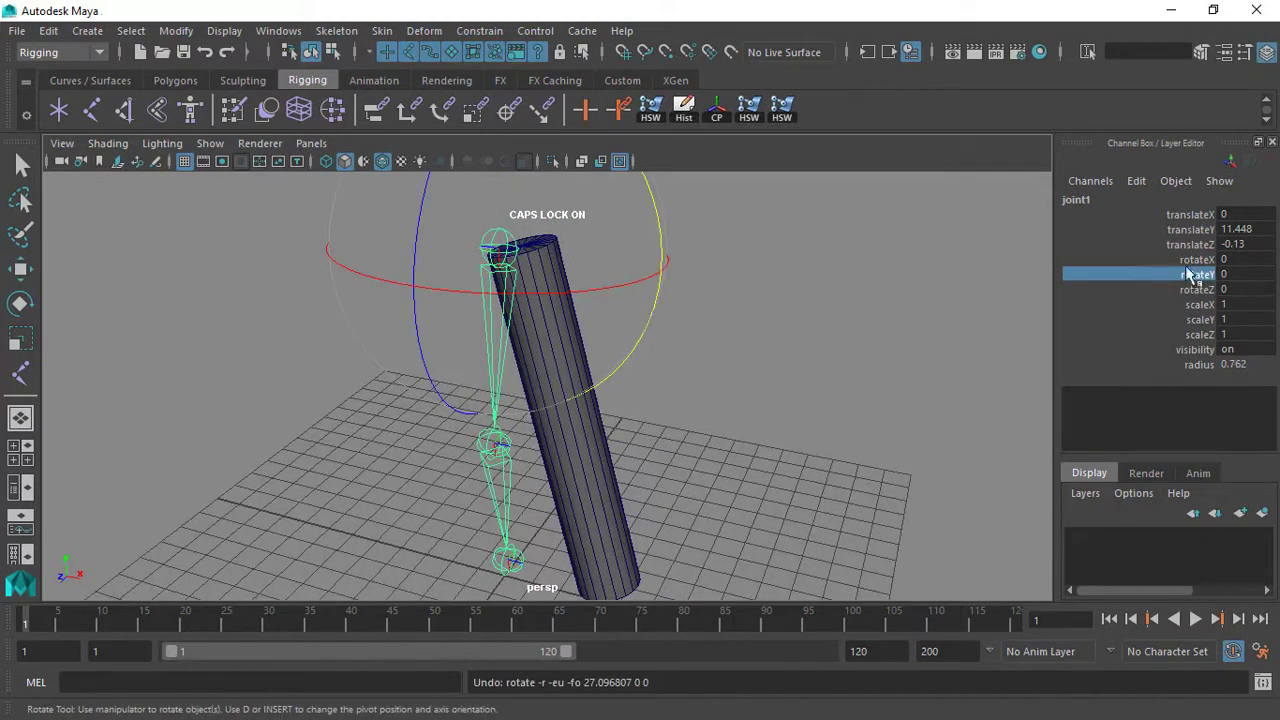
key(ctrl+z)
click(1205, 260)
click(490, 250)
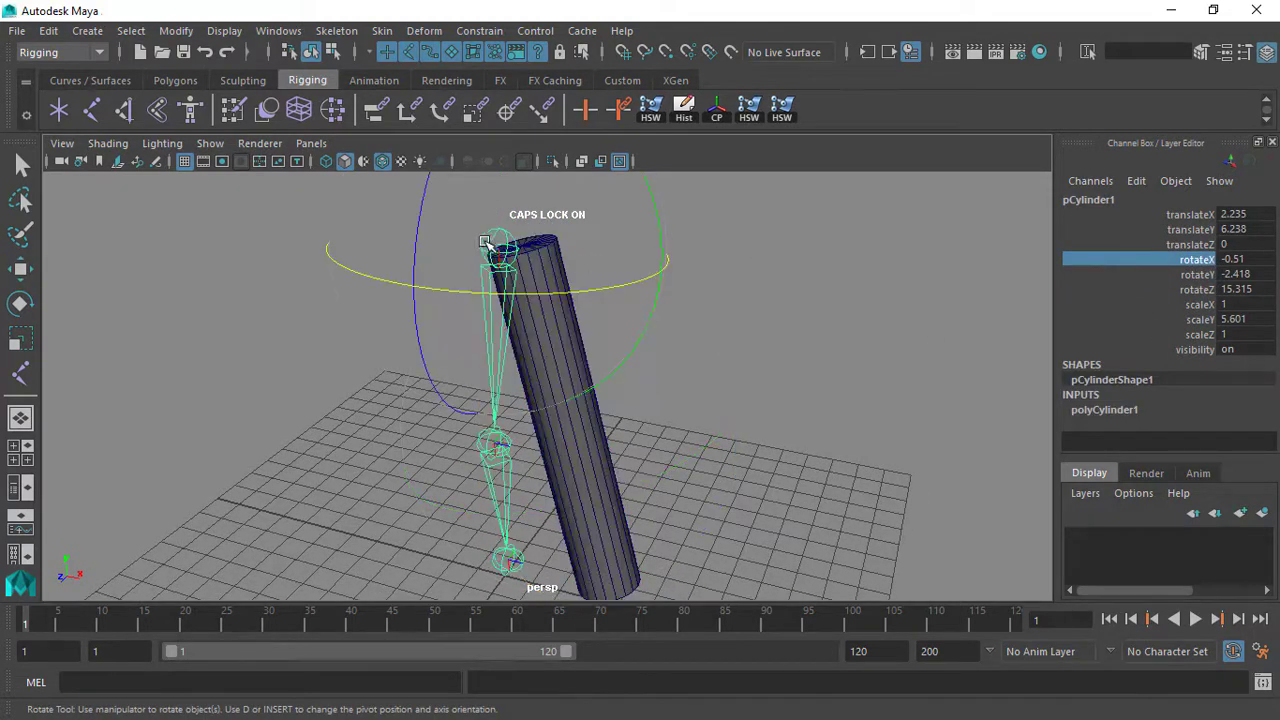
click(1213, 275)
middle_drag(920, 294, 859, 317)
alt+drag(846, 332, 861, 304)
key(ctrl+z)
alt+drag(952, 282, 845, 308)
alt+drag(860, 264, 838, 297)
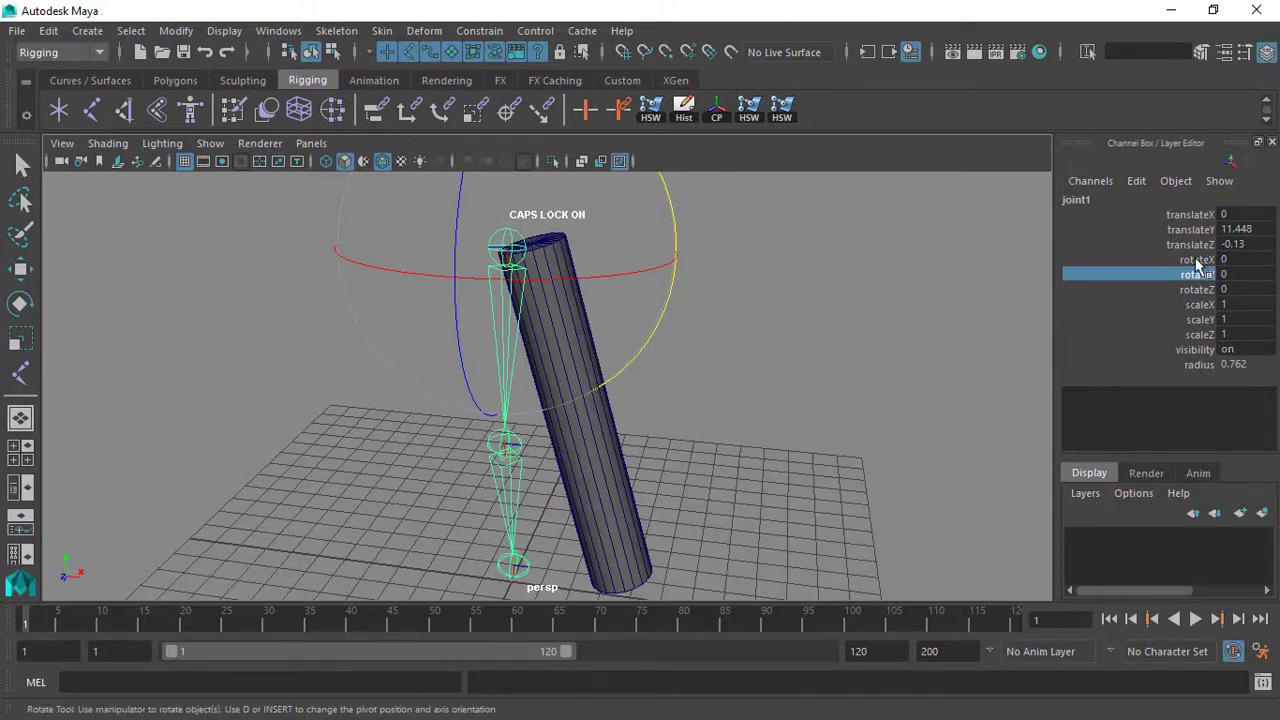
Go through the root joint's rotate X, Y and Z channels and review which axis each one controls
drag(1198, 262, 1198, 290)
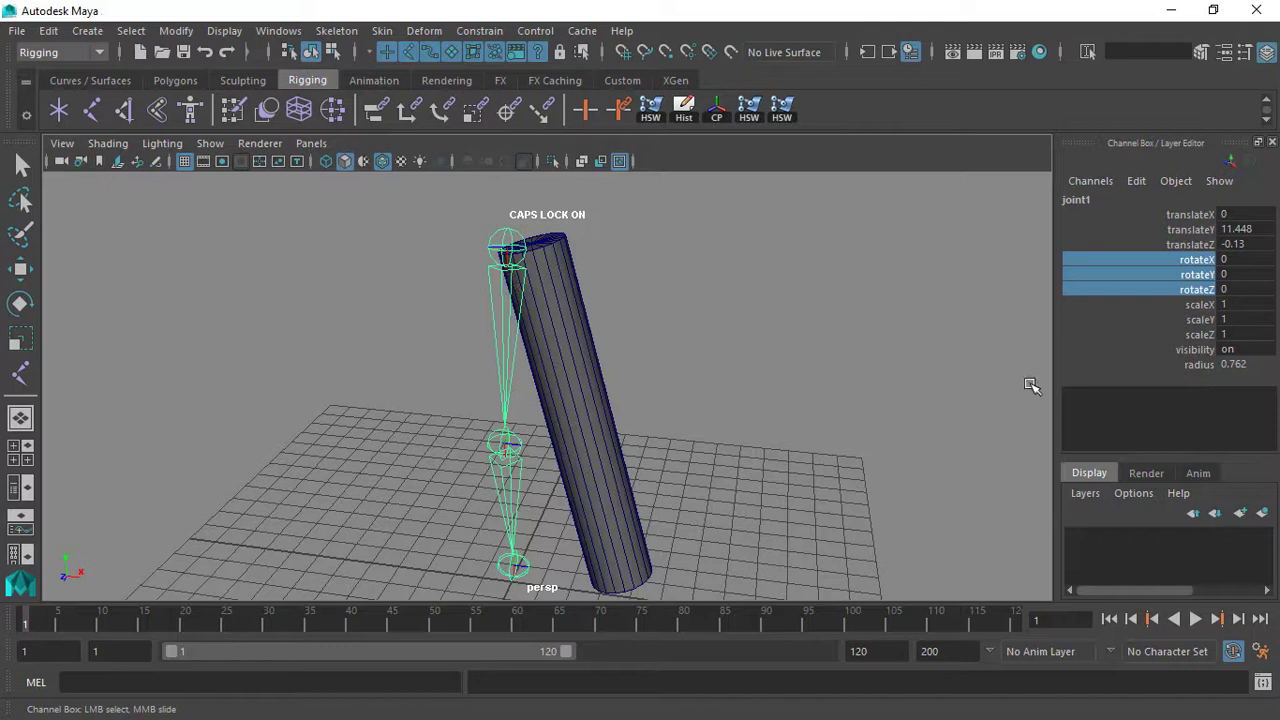
drag(1187, 259, 1202, 290)
click(1197, 275)
click(1197, 260)
click(1198, 275)
click(1201, 289)
click(1201, 274)
click(1198, 260)
click(1186, 275)
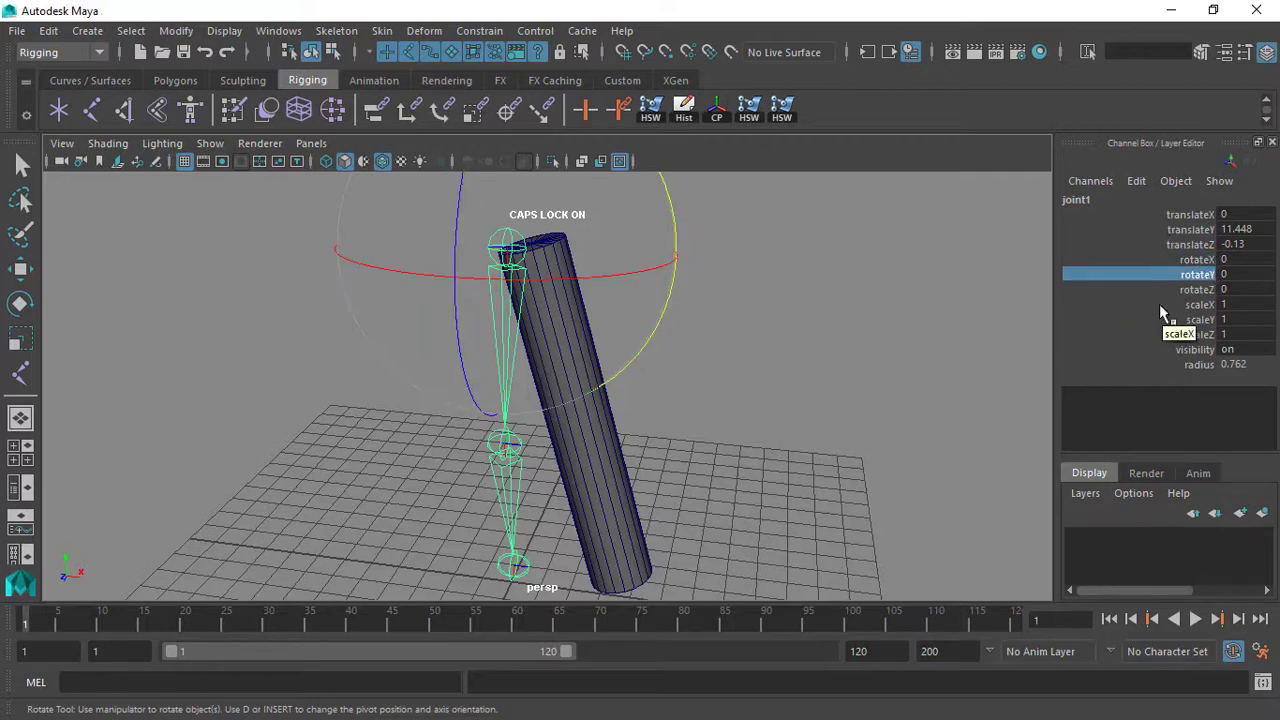
Open the Attribute Editor for the root joint and change its Joint Orient Y to -3.475
click(1136, 181)
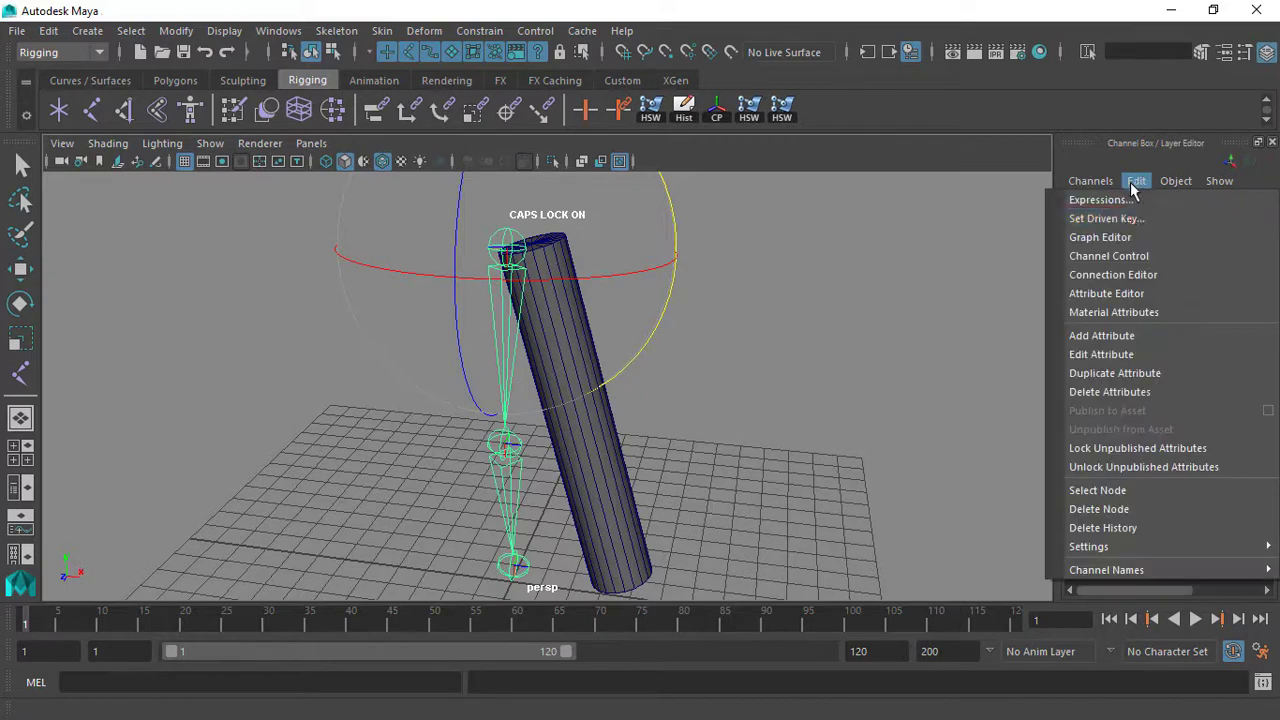
click(1122, 292)
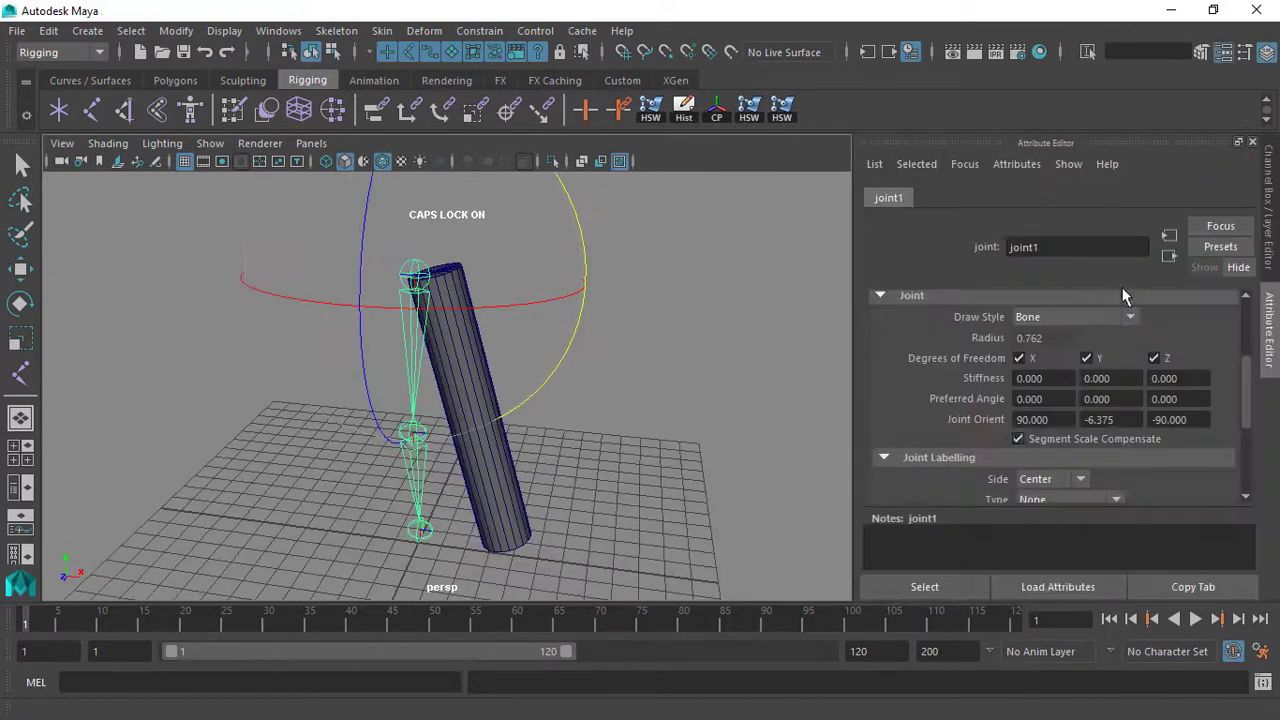
alt+drag(714, 343, 726, 346)
alt+right_drag(726, 346, 766, 363)
alt+drag(766, 363, 745, 400)
click(1058, 425)
ctrl+drag(1130, 421, 1167, 379)
Set the root joint's Joint Orient X to 94.4 and Z to -73.9 to tilt the chain like the cylinder
scroll(1168, 382, up, 3)
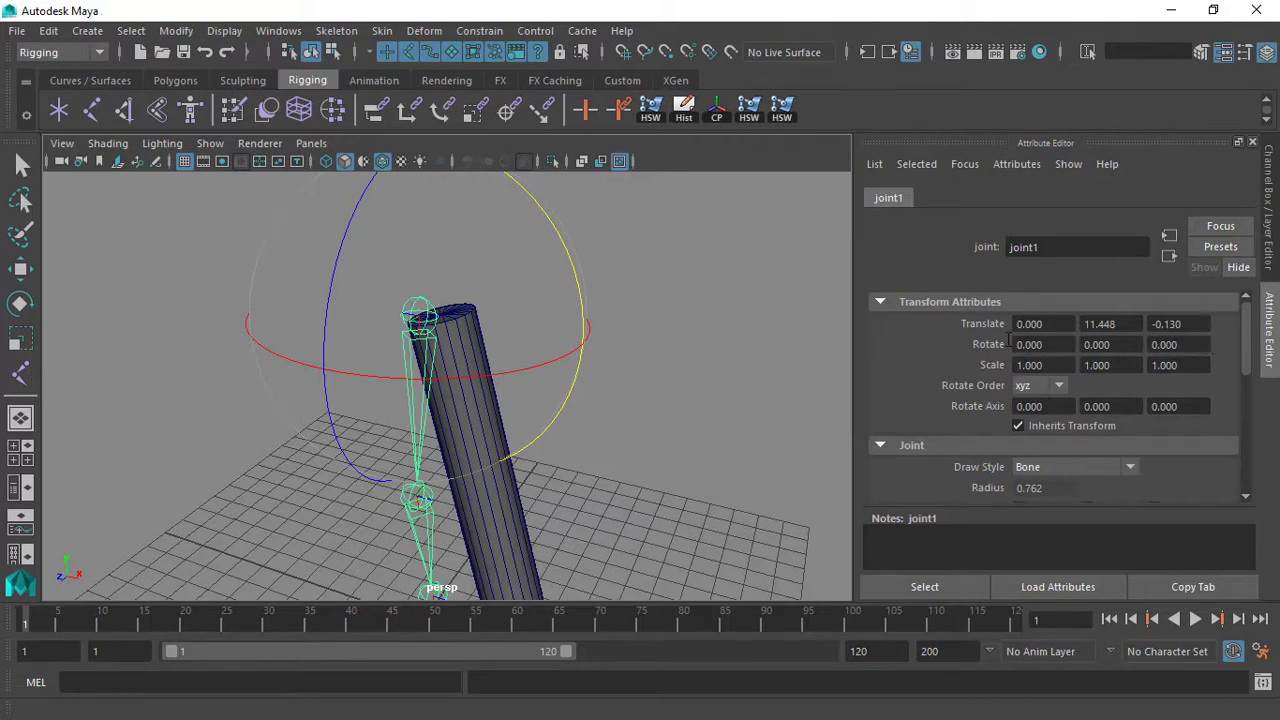
scroll(1084, 430, down, 2)
scroll(1088, 428, up, 2)
scroll(1100, 390, down, 1)
scroll(1102, 404, down, 2)
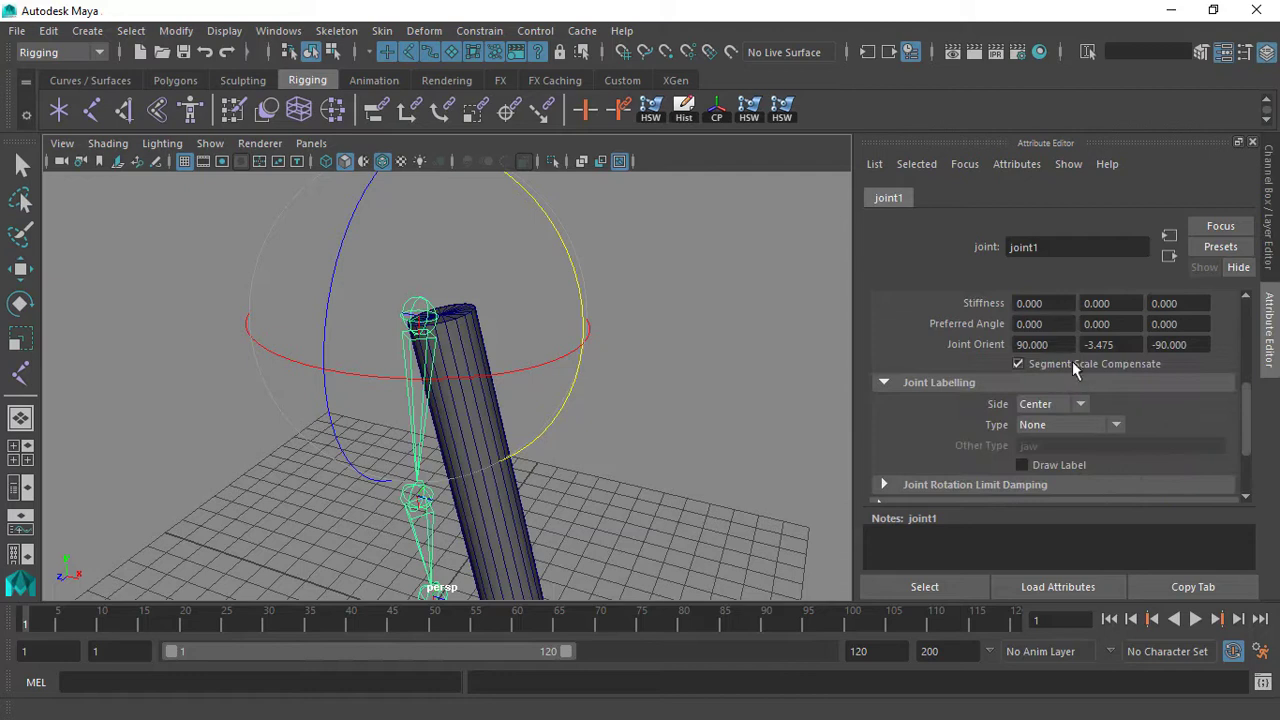
ctrl+drag(1047, 345, 1054, 370)
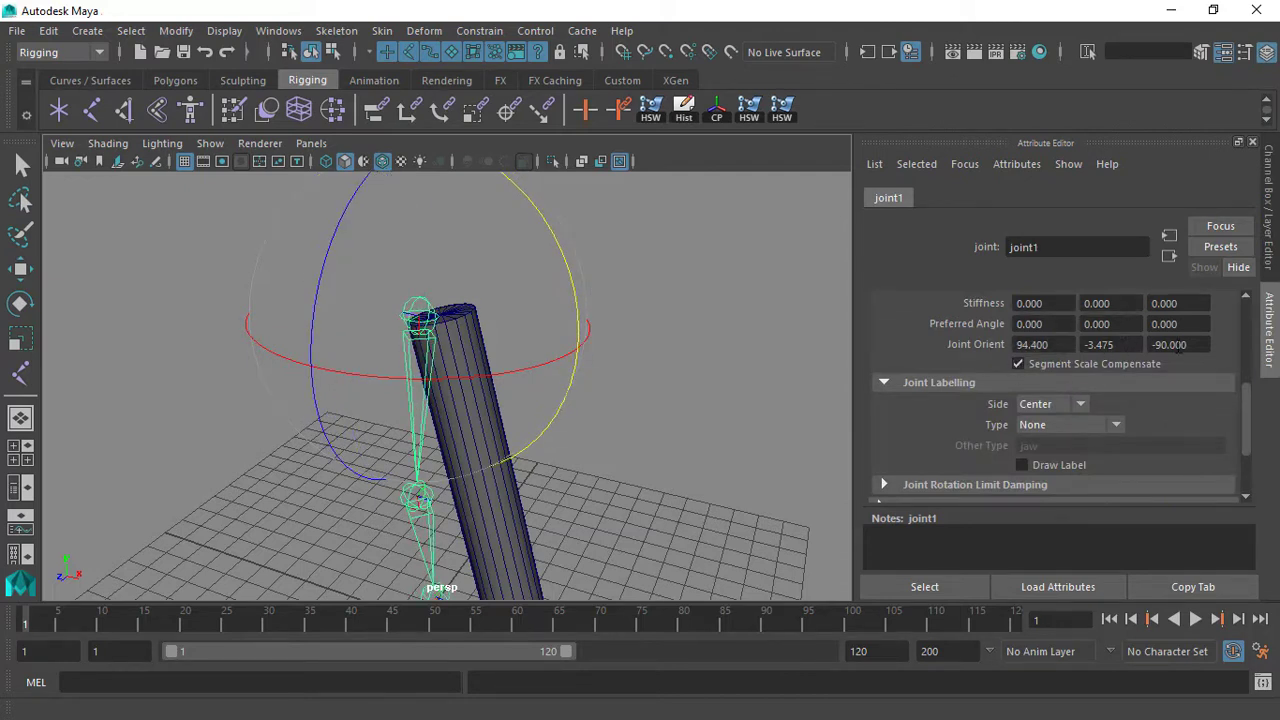
mouse_move(1193, 345)
ctrl+mouse_down()
mouse_move(1237, 357)
mouse_move(1162, 348)
mouse_move(1216, 350)
ctrl+mouse_up()
alt+drag(692, 324, 646, 369)
alt+drag(694, 420, 666, 433)
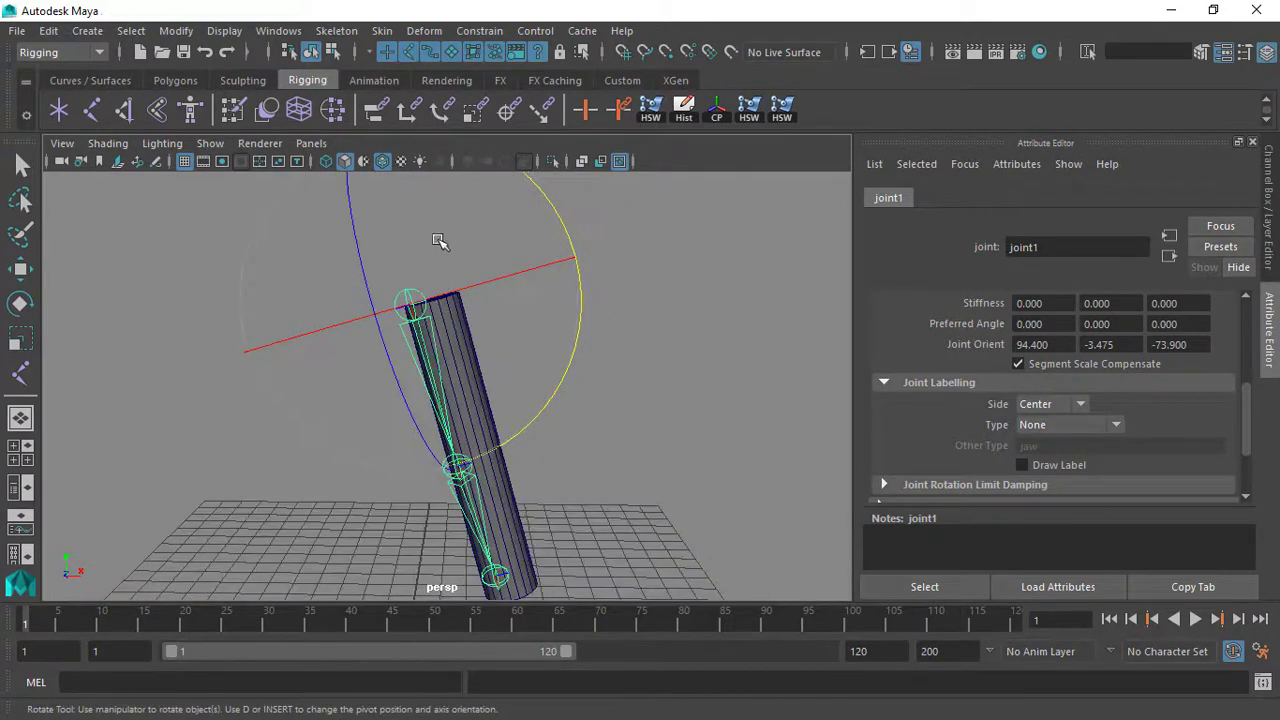
Move the root joint along X to about 0.889 so that the chain sits inside the tilted cylinder
key(w)
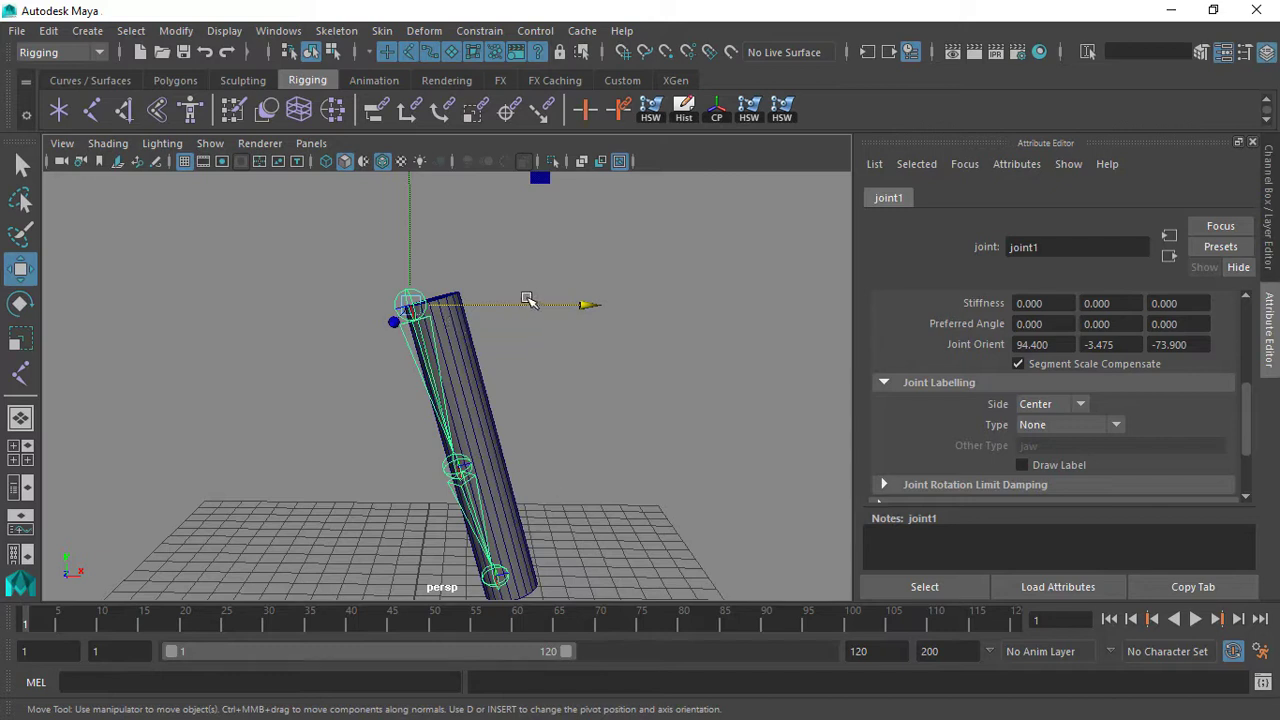
click(549, 312)
key(ctrl+z)
drag(551, 305, 576, 311)
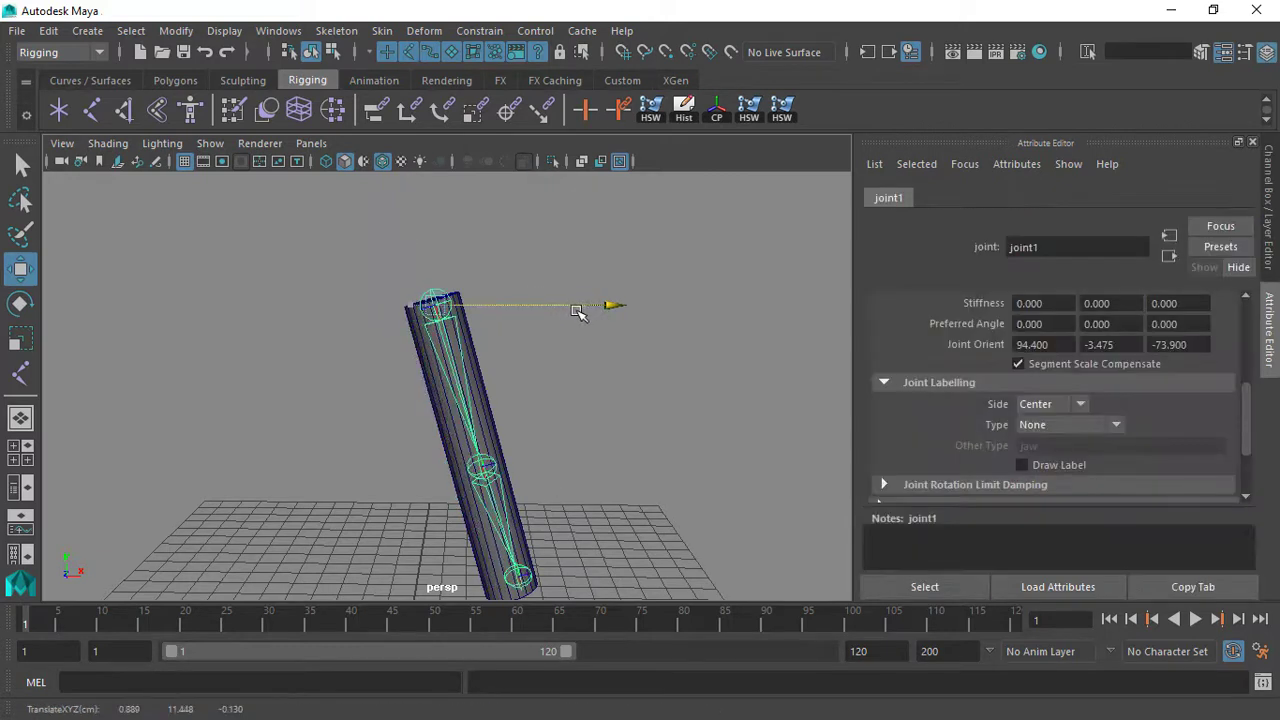
alt+drag(603, 354, 455, 428)
scroll(460, 366, down, 1)
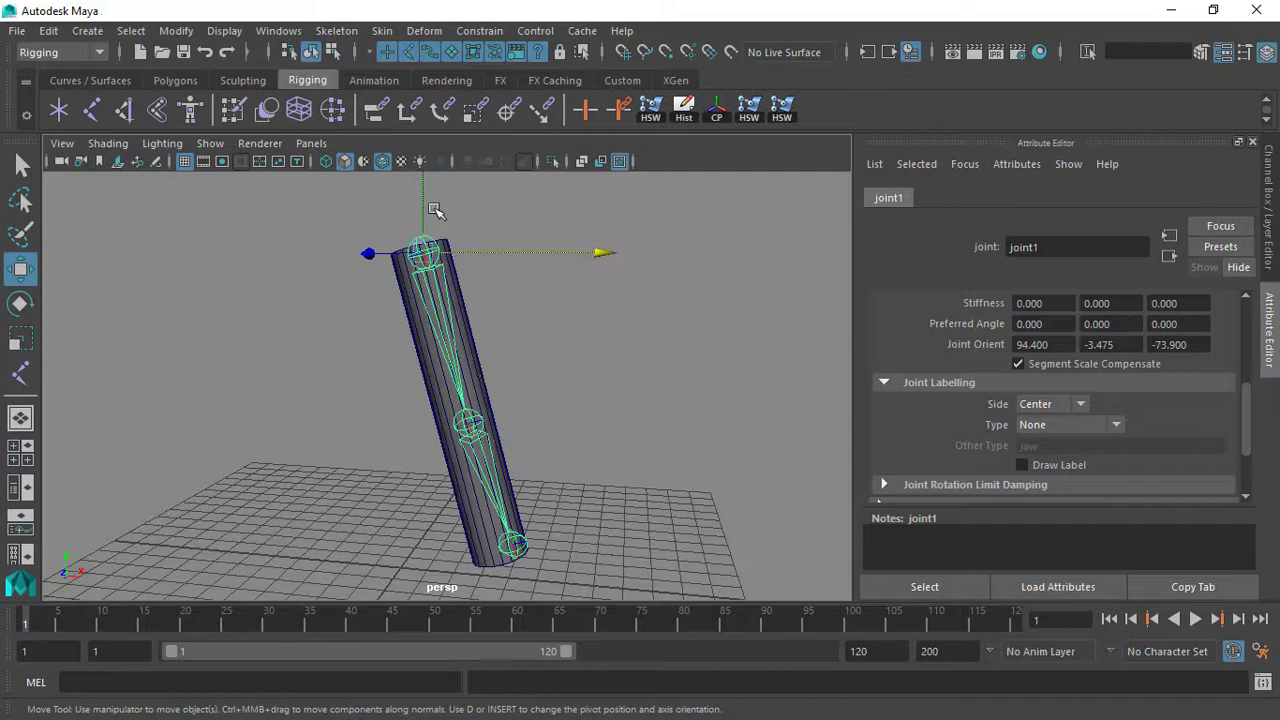
scroll(465, 402, up, 1)
alt+middle_drag(506, 384, 517, 428)
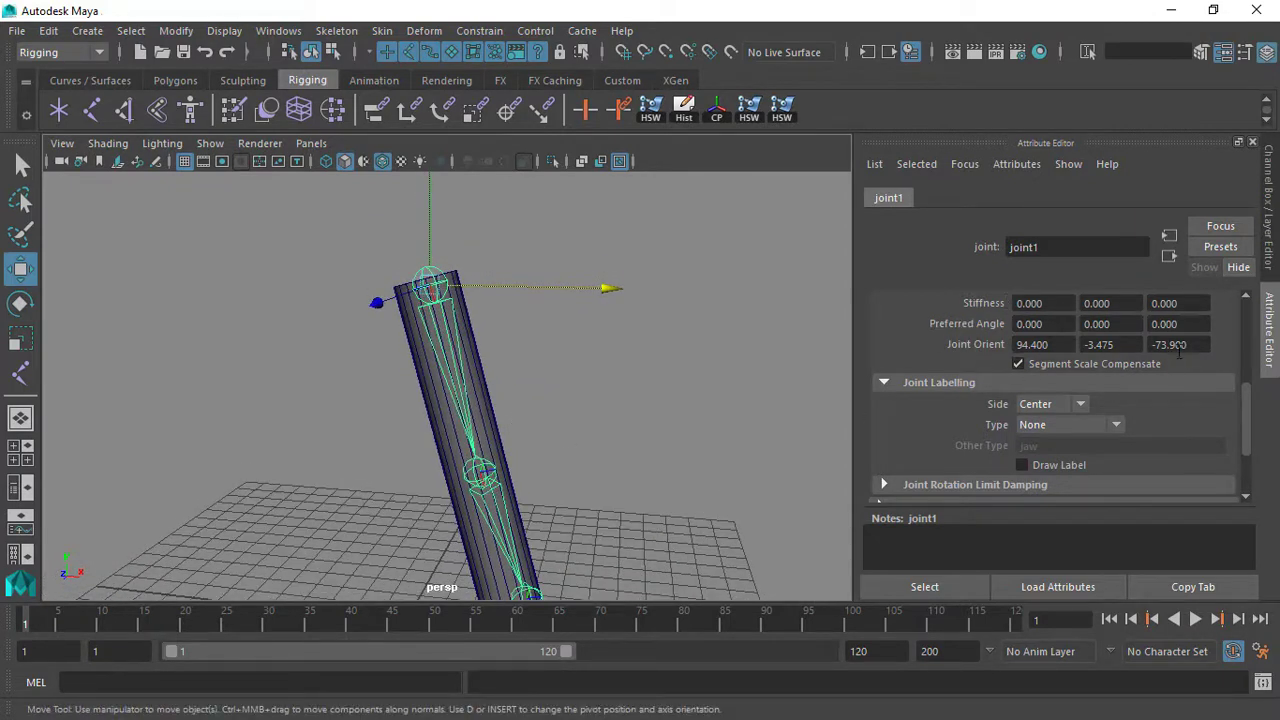
Examine how the joint chain sits inside the tilted cylinder and check the root joint's Translate and Rotate values
alt+drag(554, 302, 527, 307)
alt+right_drag(478, 392, 453, 371)
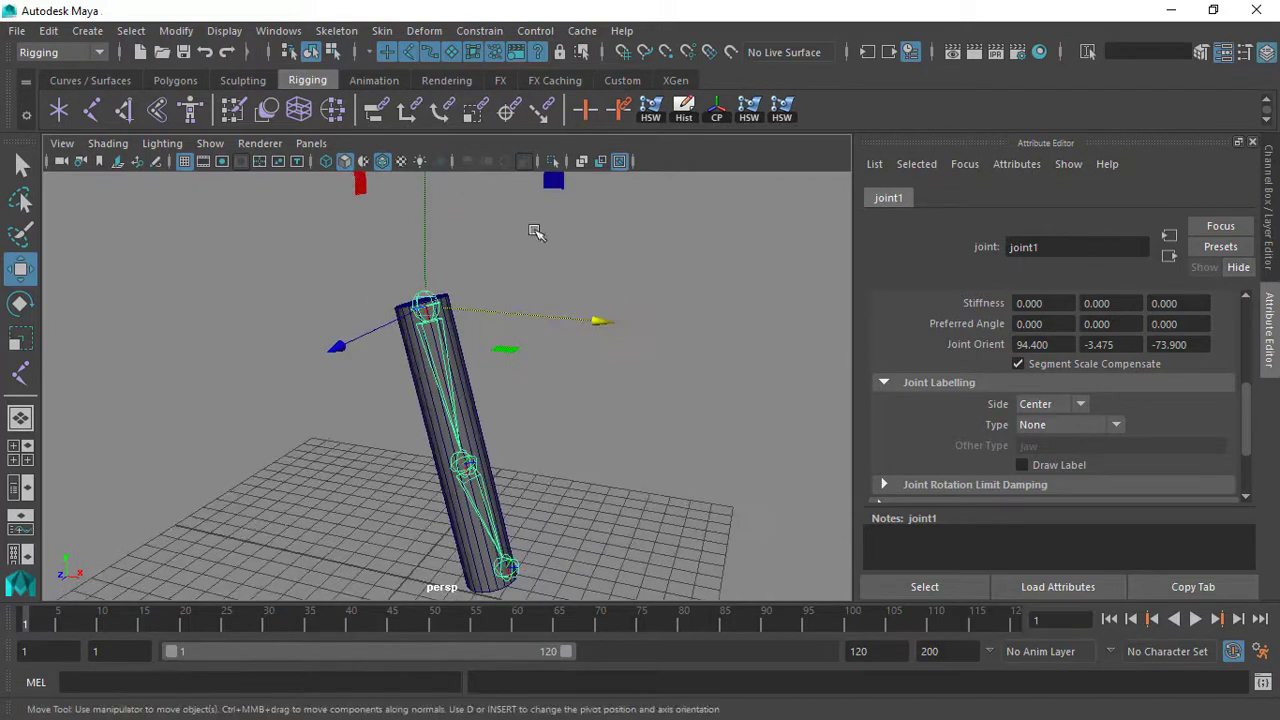
scroll(982, 372, up, 4)
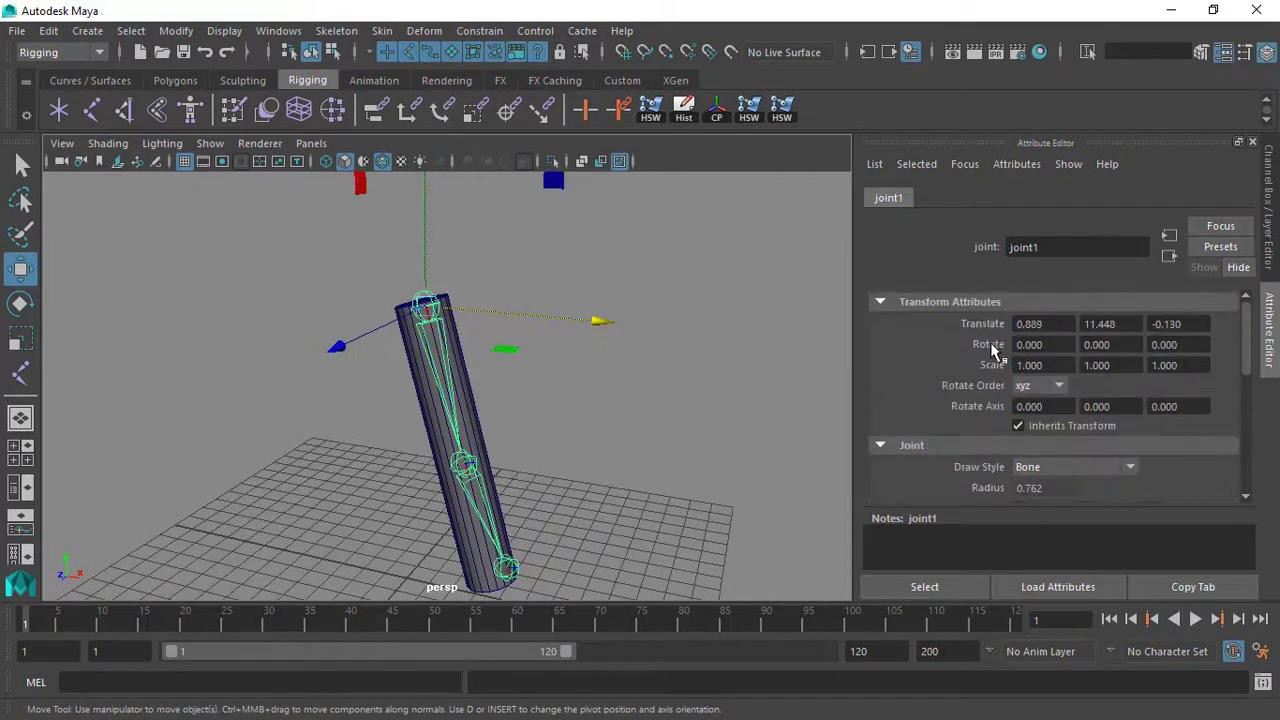
key(f)
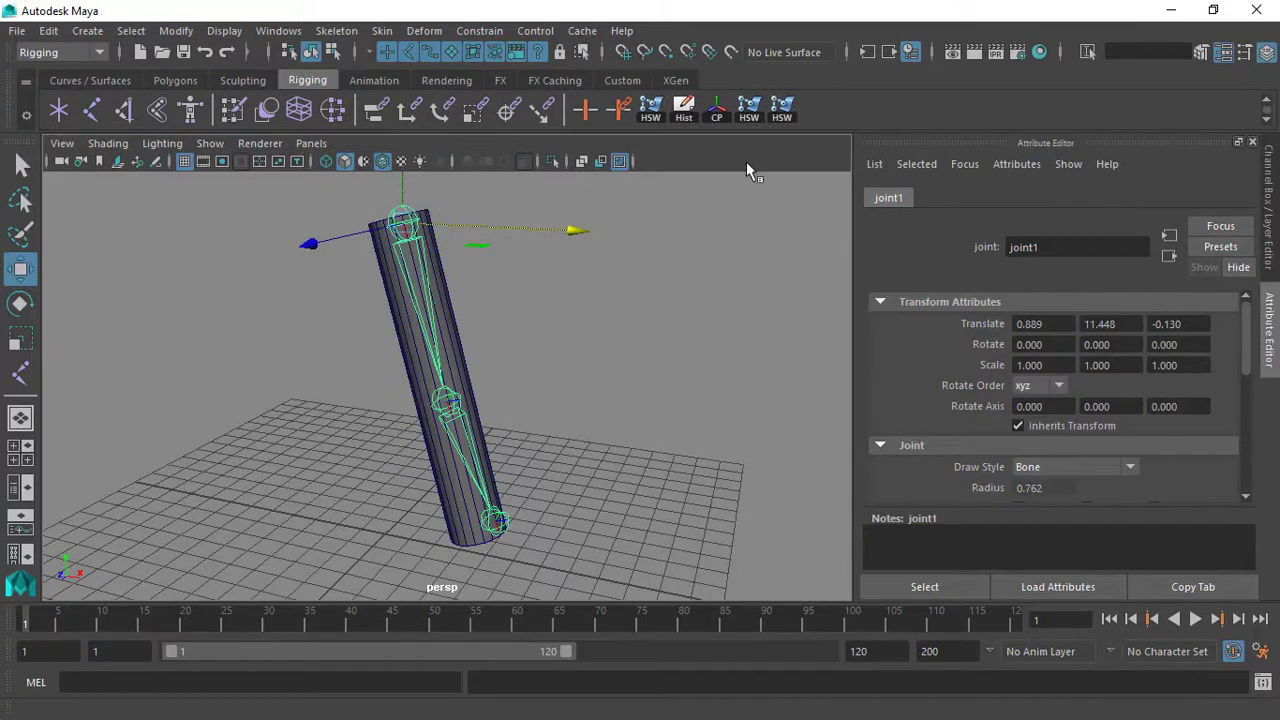
alt+right_drag(656, 290, 669, 349)
alt+middle_drag(669, 349, 649, 391)
alt+right_drag(649, 391, 608, 376)
mouse_move(608, 376)
alt+mouse_down()
mouse_move(597, 357)
mouse_move(608, 372)
alt+mouse_up()
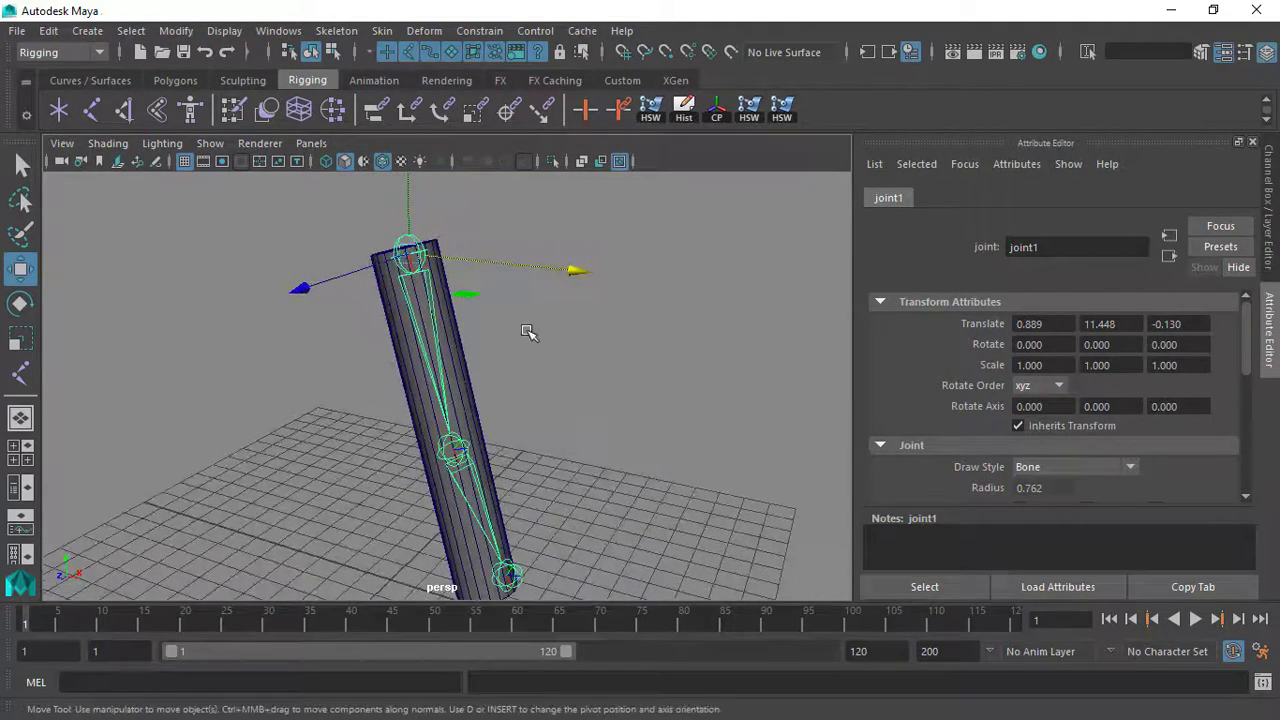
Close the Attribute Editor and try rotating the root joint about Y to about -43.6 degrees
click(1252, 142)
click(1200, 260)
key(e)
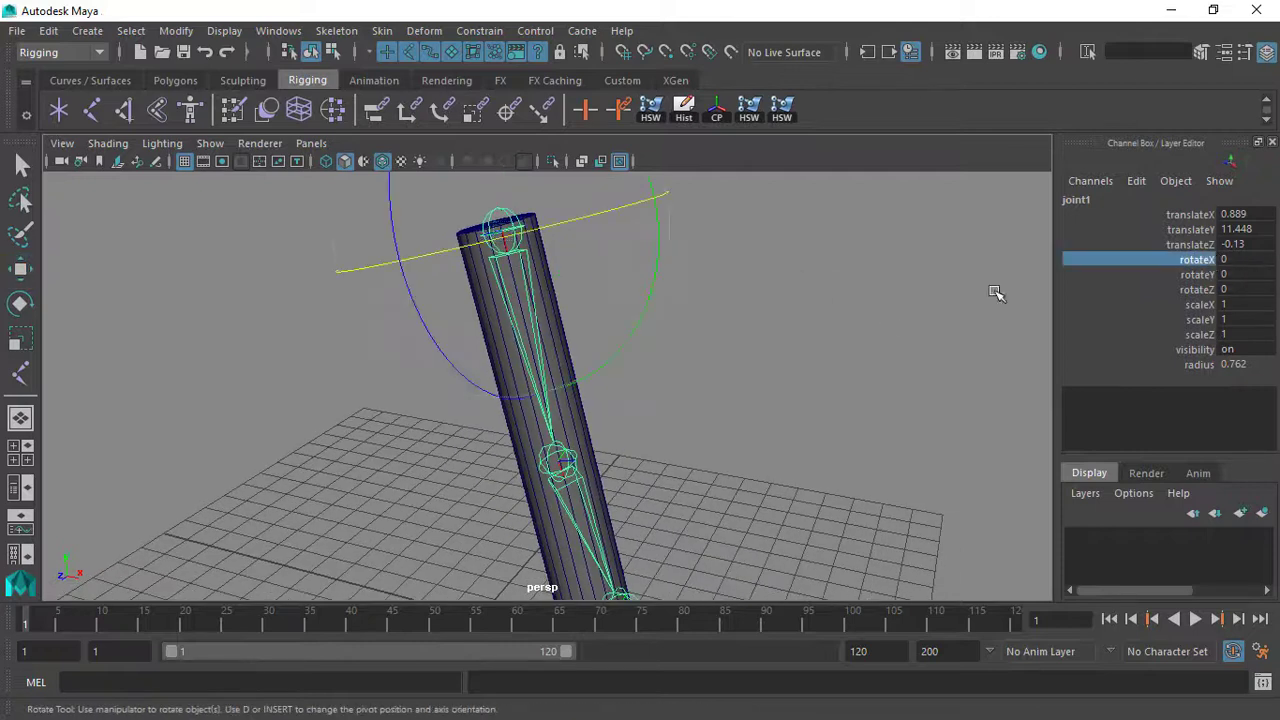
click(1195, 274)
middle_drag(877, 309, 771, 333)
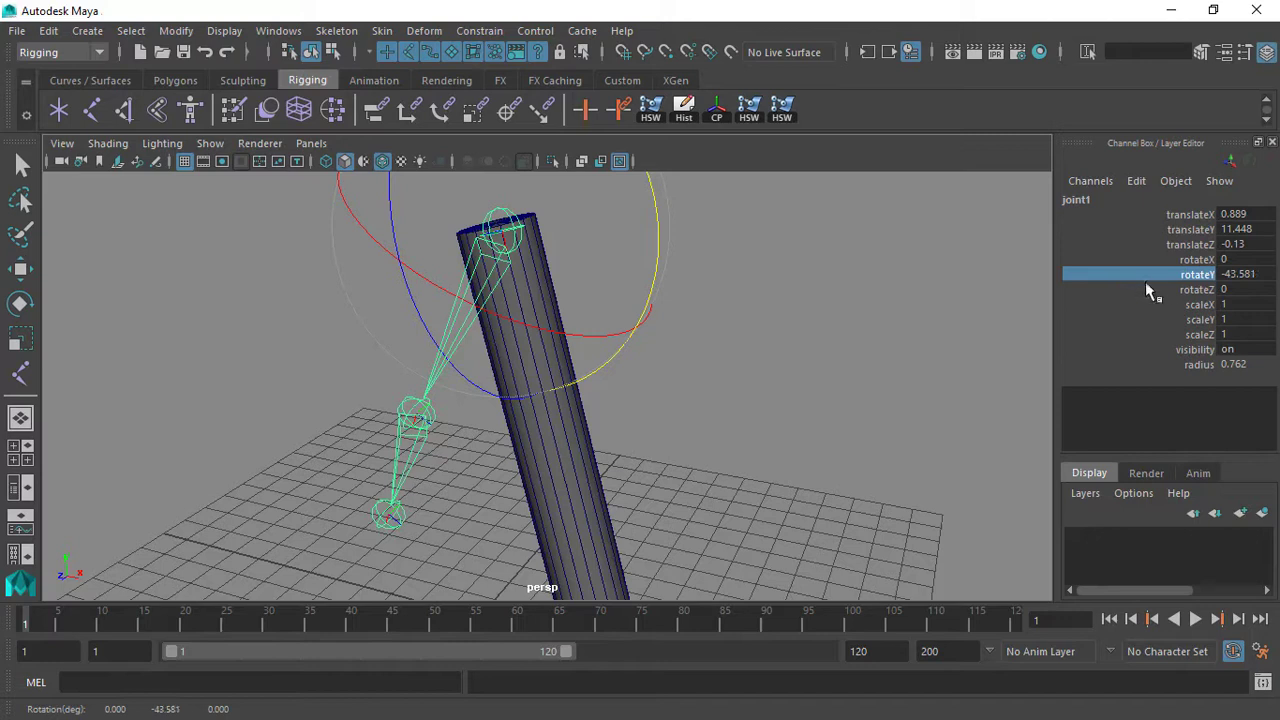
Undo the trial Y rotation and the root joint's earlier move along X
key(ctrl+z)
key(ctrl+z)
key(ctrl+z)
key(ctrl+z)
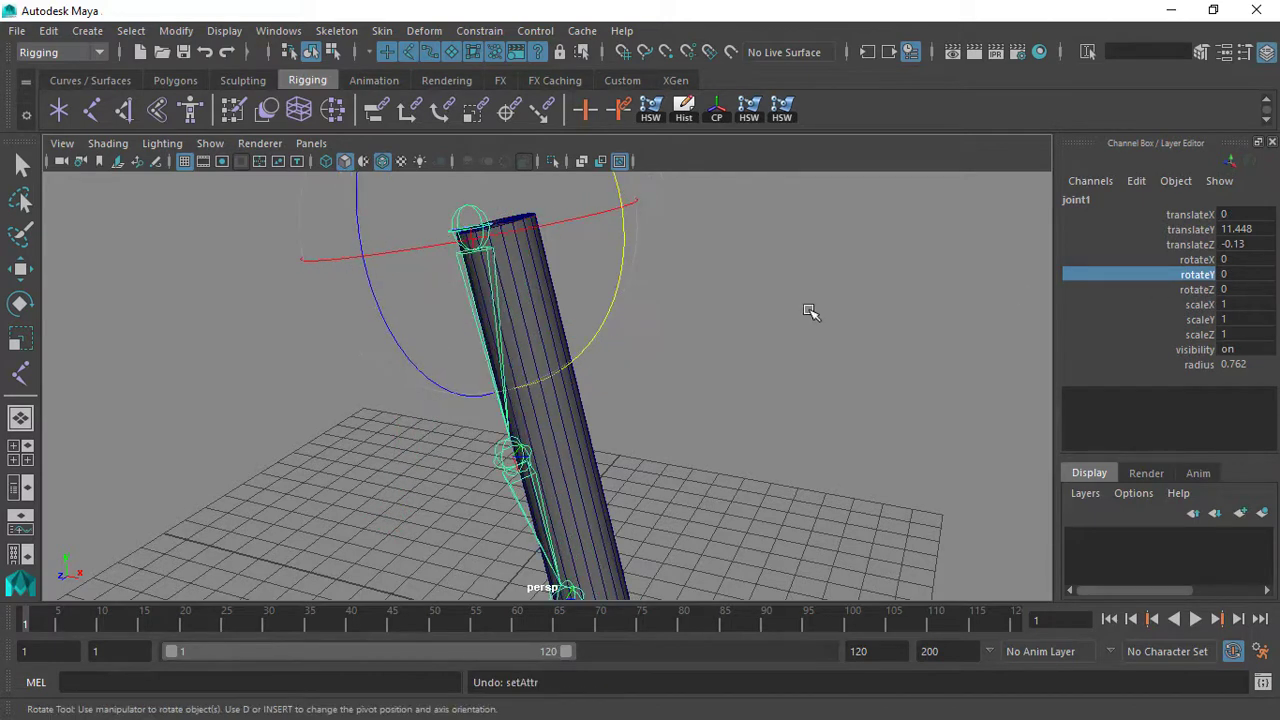
Rotate the root joint to about 16.1 degrees in Y and move it to about 0.661 in X, aligning the chain inside the cylinder
alt+right_drag(823, 336, 822, 338)
alt+drag(940, 289, 795, 345)
mouse_move(635, 239)
alt+mouse_down()
mouse_move(637, 267)
mouse_move(594, 286)
mouse_move(551, 217)
mouse_move(586, 266)
mouse_move(677, 280)
mouse_move(643, 234)
mouse_move(638, 253)
mouse_move(629, 243)
alt+mouse_up()
key(w)
key(ctrl+z)
key(e)
key(w)
drag(609, 310, 829, 397)
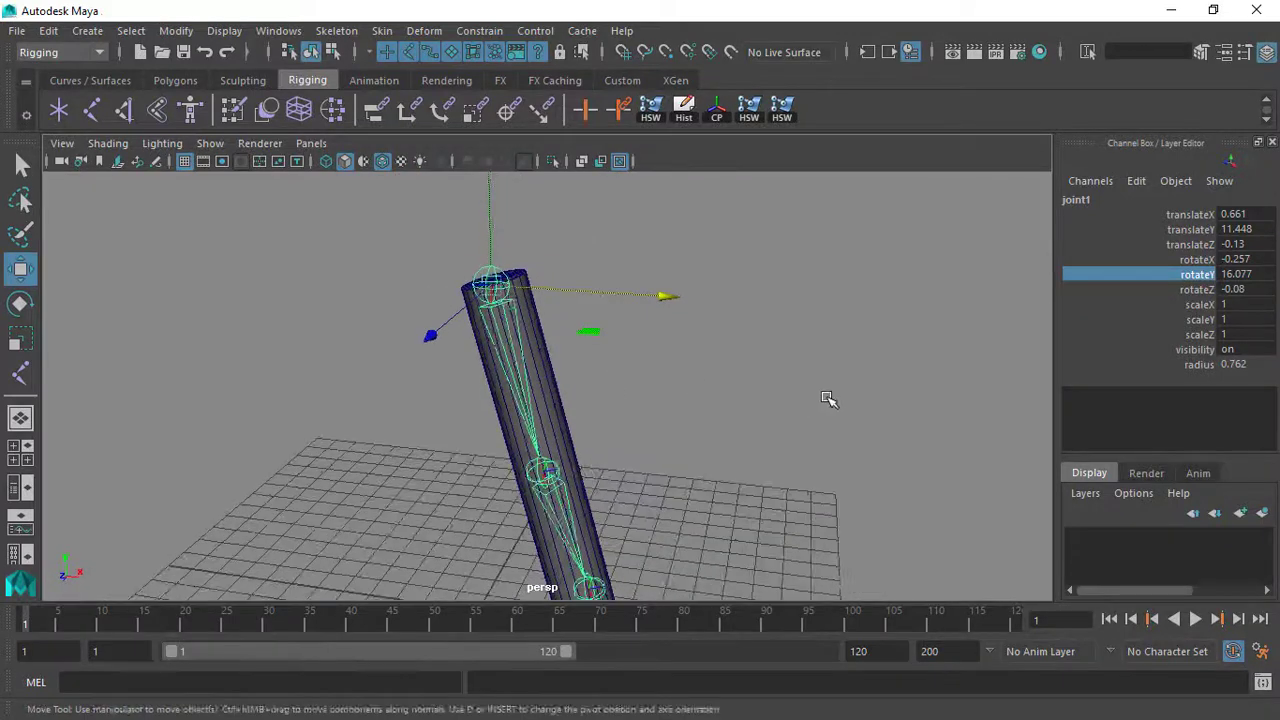
Reselect the root joint and apply Freeze Transformations to it
click(829, 397)
click(480, 273)
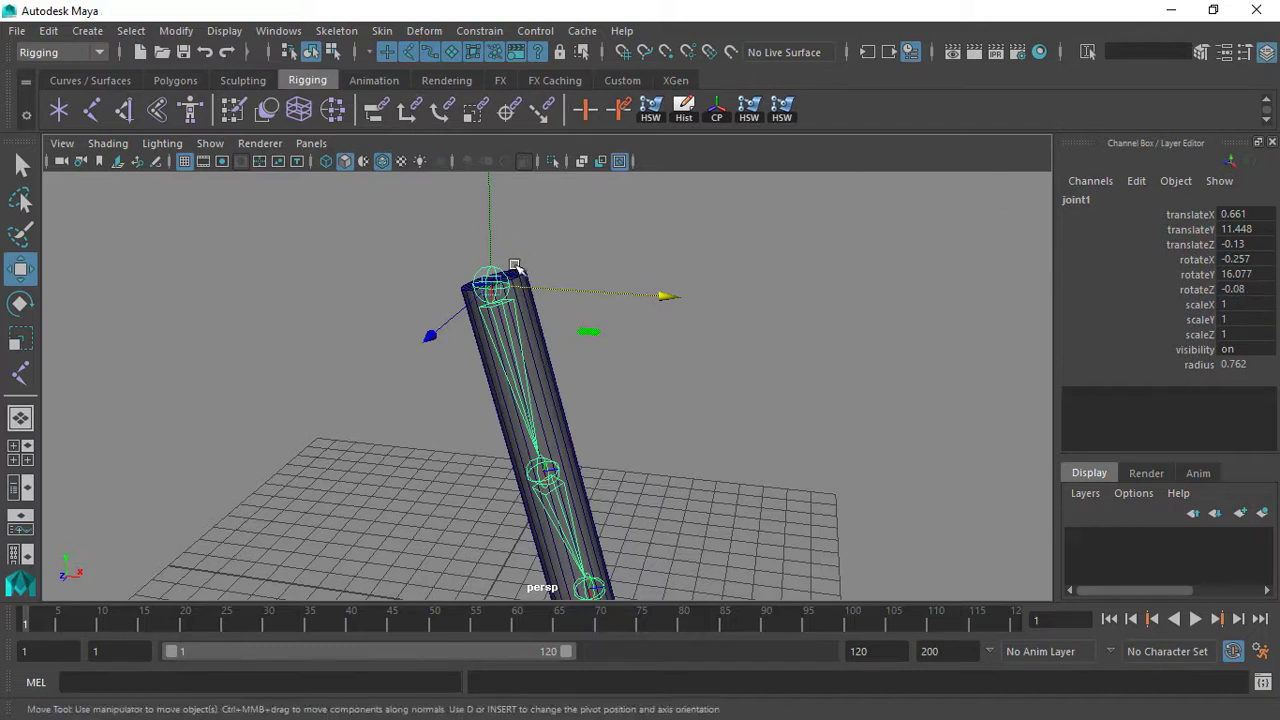
click(176, 30)
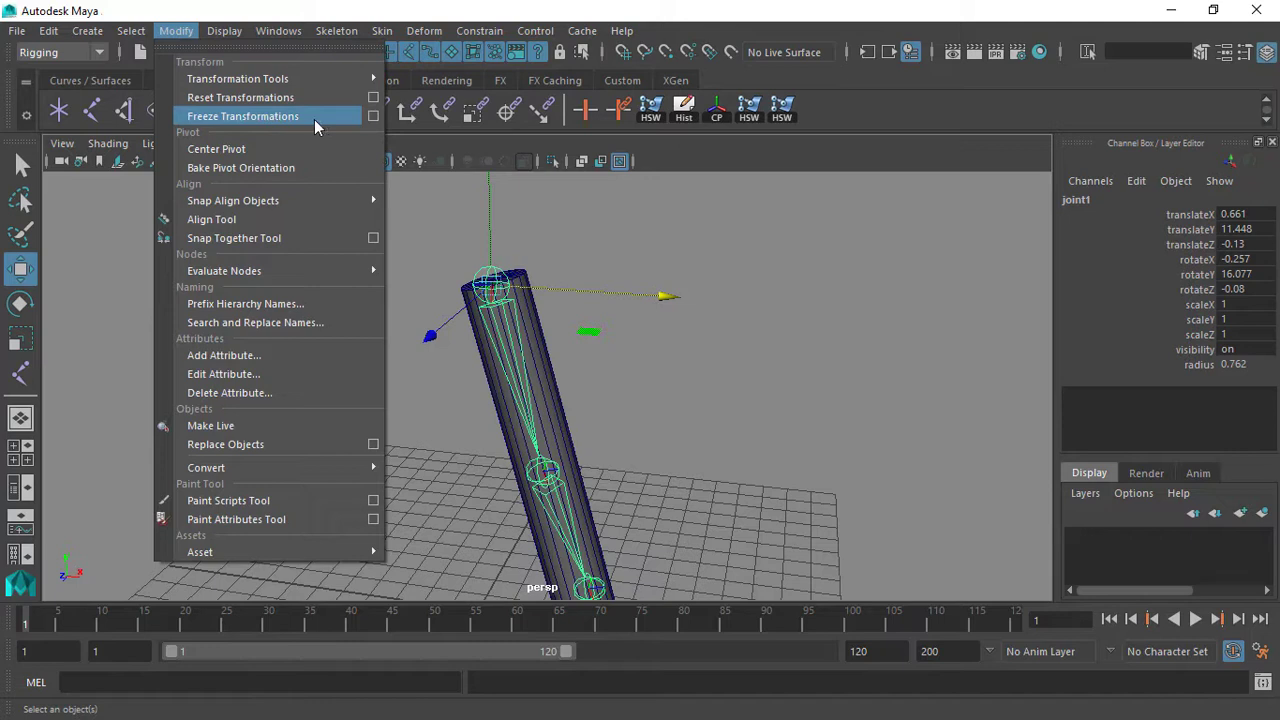
click(243, 116)
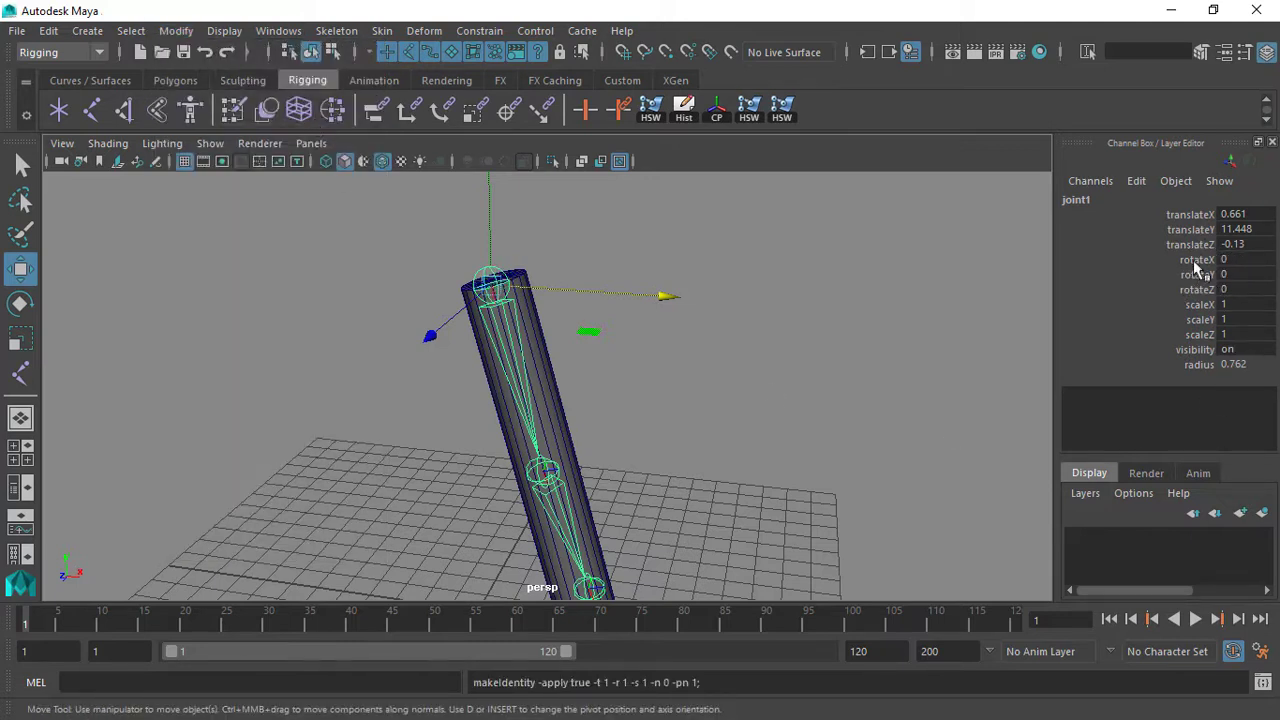
Go through the root joint's rotate X, Y and Z channels to check them after the freeze
drag(1202, 289, 1199, 303)
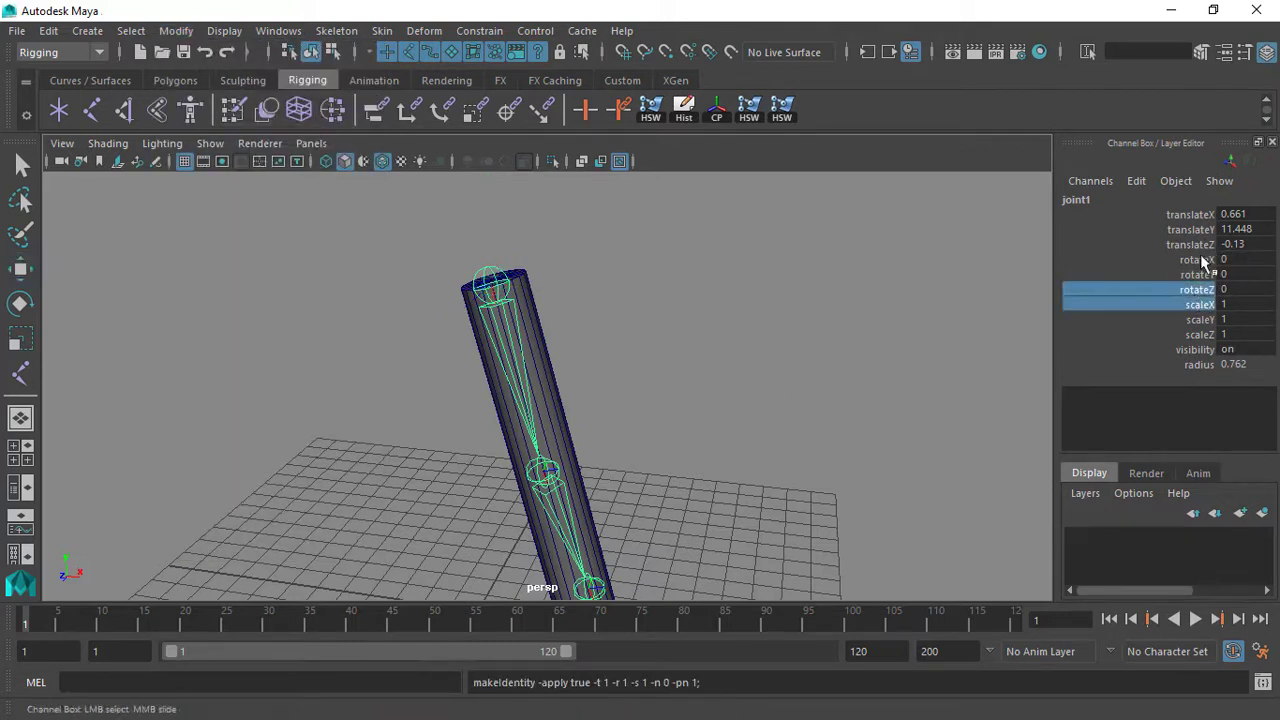
click(1202, 259)
click(1204, 274)
click(1204, 260)
click(1206, 289)
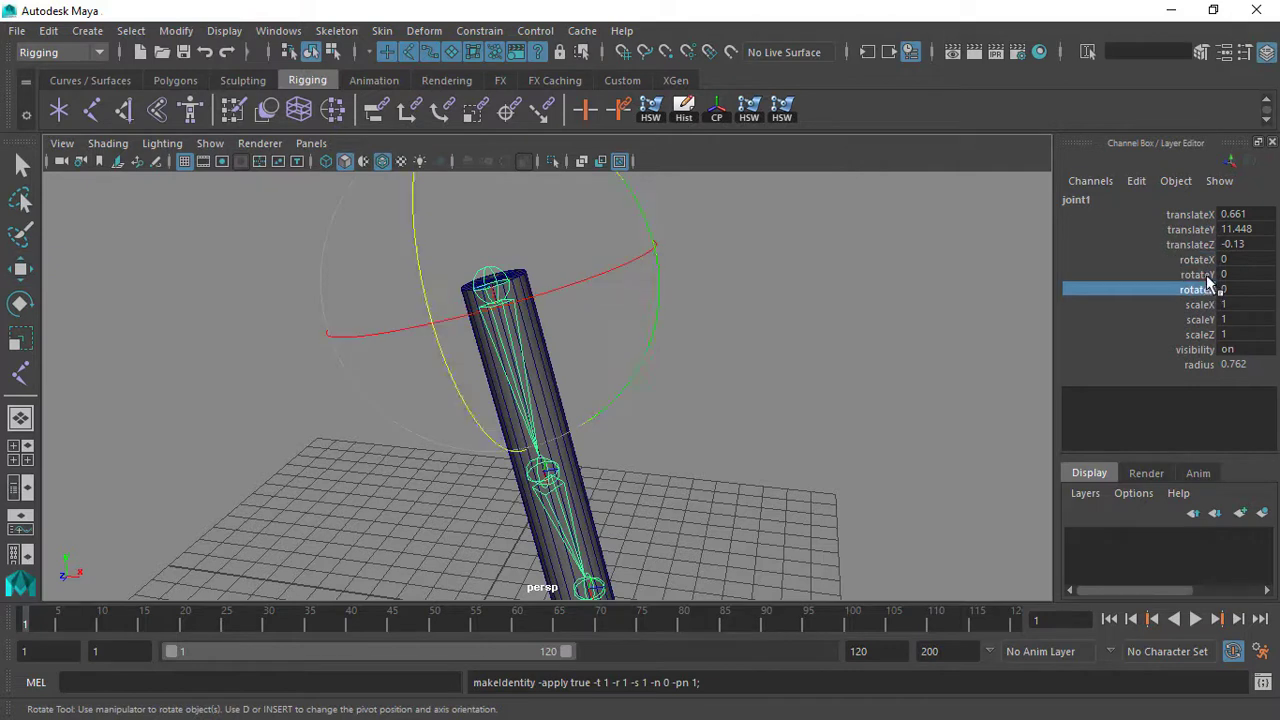
click(1205, 274)
click(1207, 260)
click(1208, 289)
drag(1206, 259, 1208, 291)
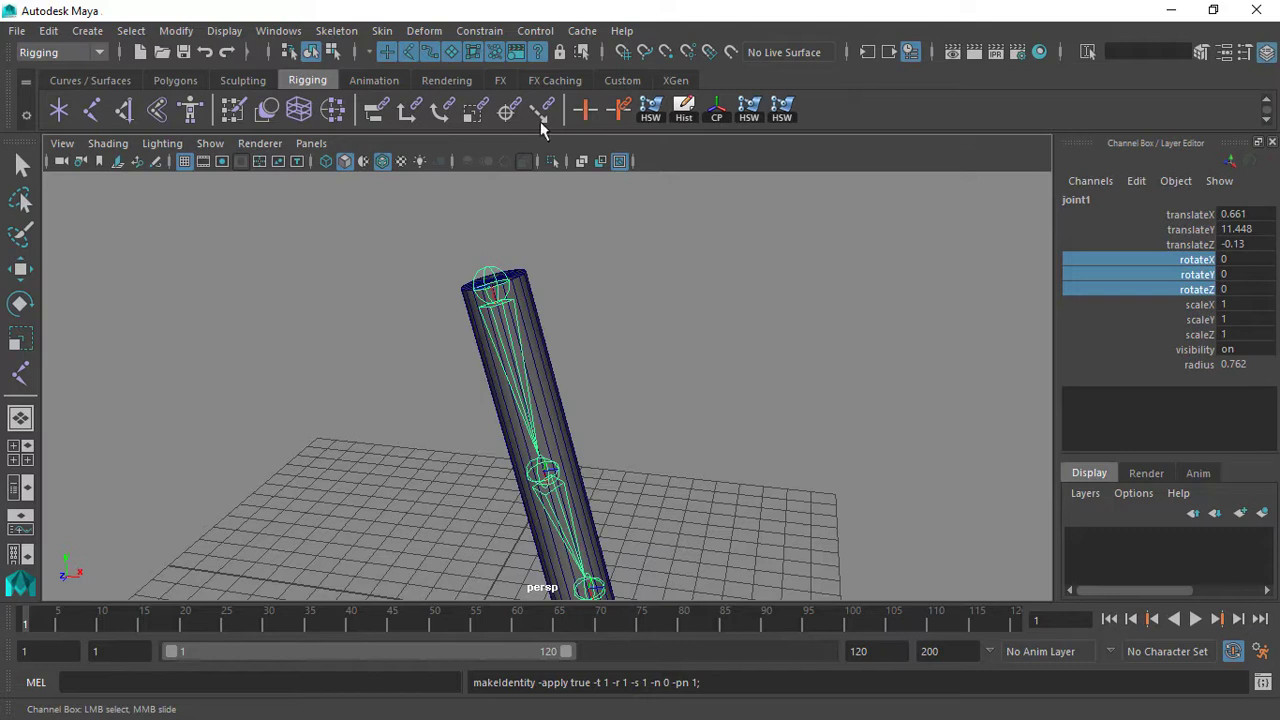
Open the Attribute Editor for the root joint and compare its Joint Orient values with its Rotate values
click(176, 31)
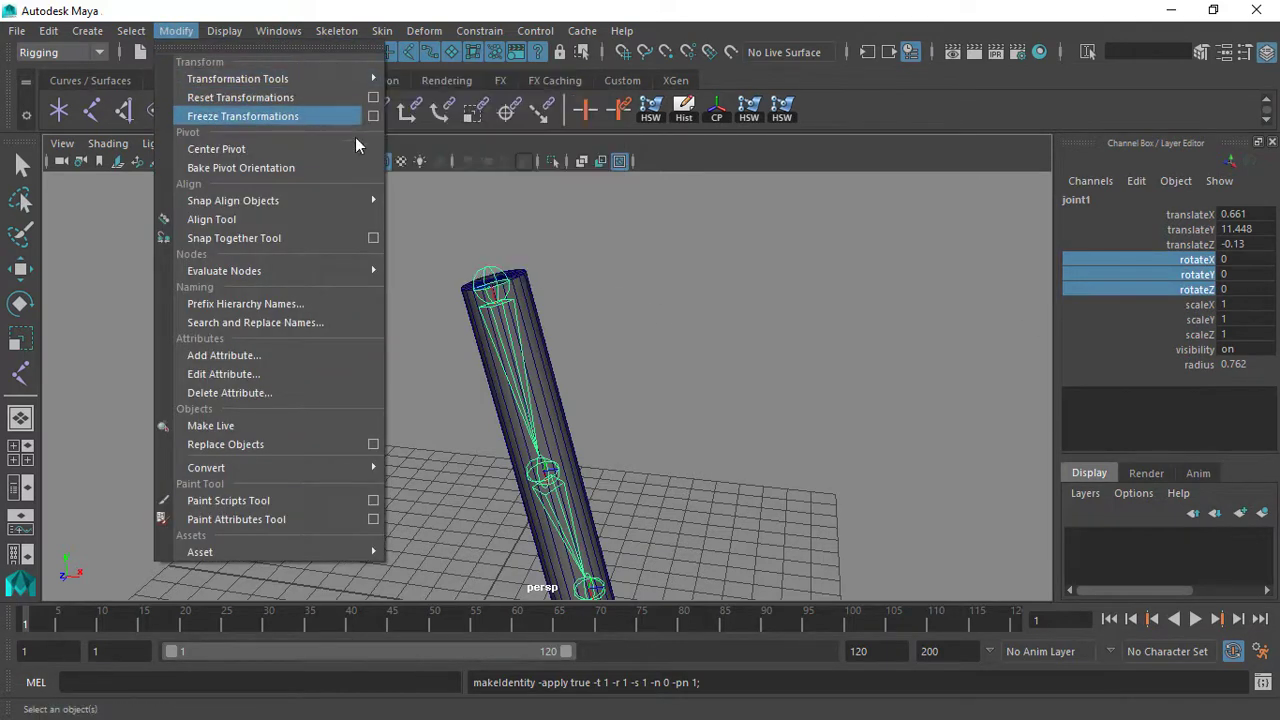
click(707, 307)
key(f)
click(505, 237)
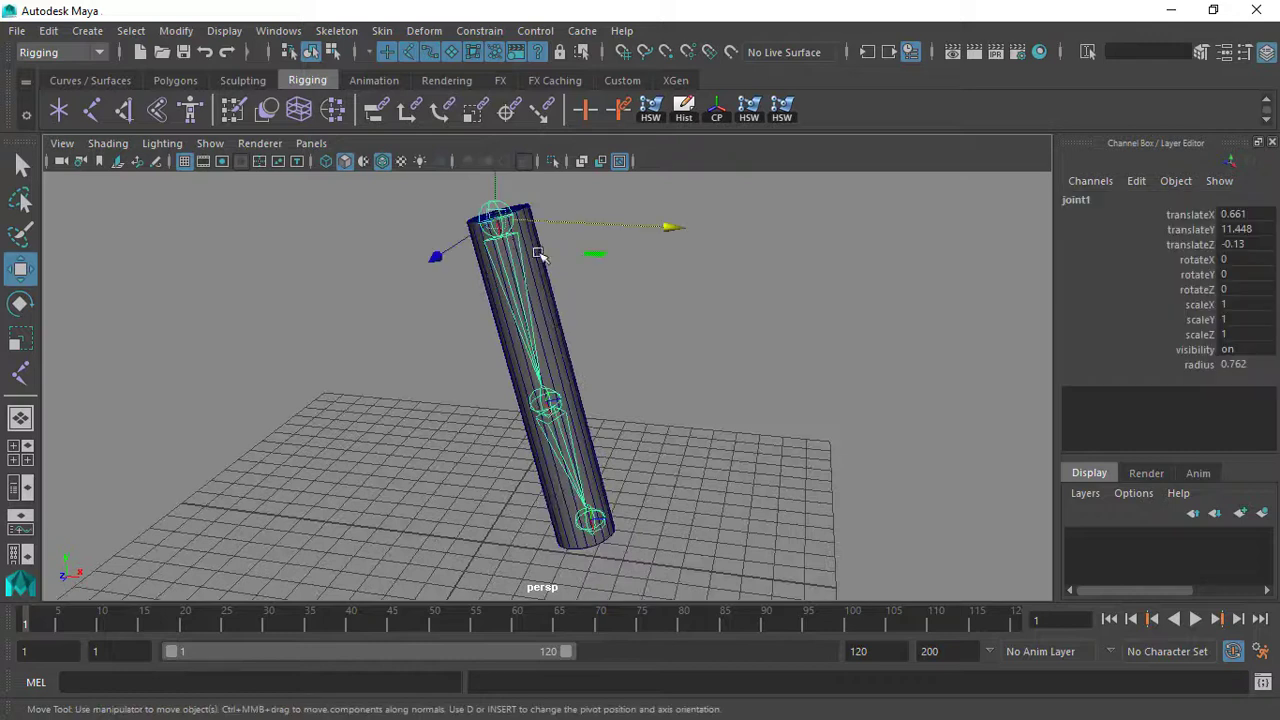
click(1137, 181)
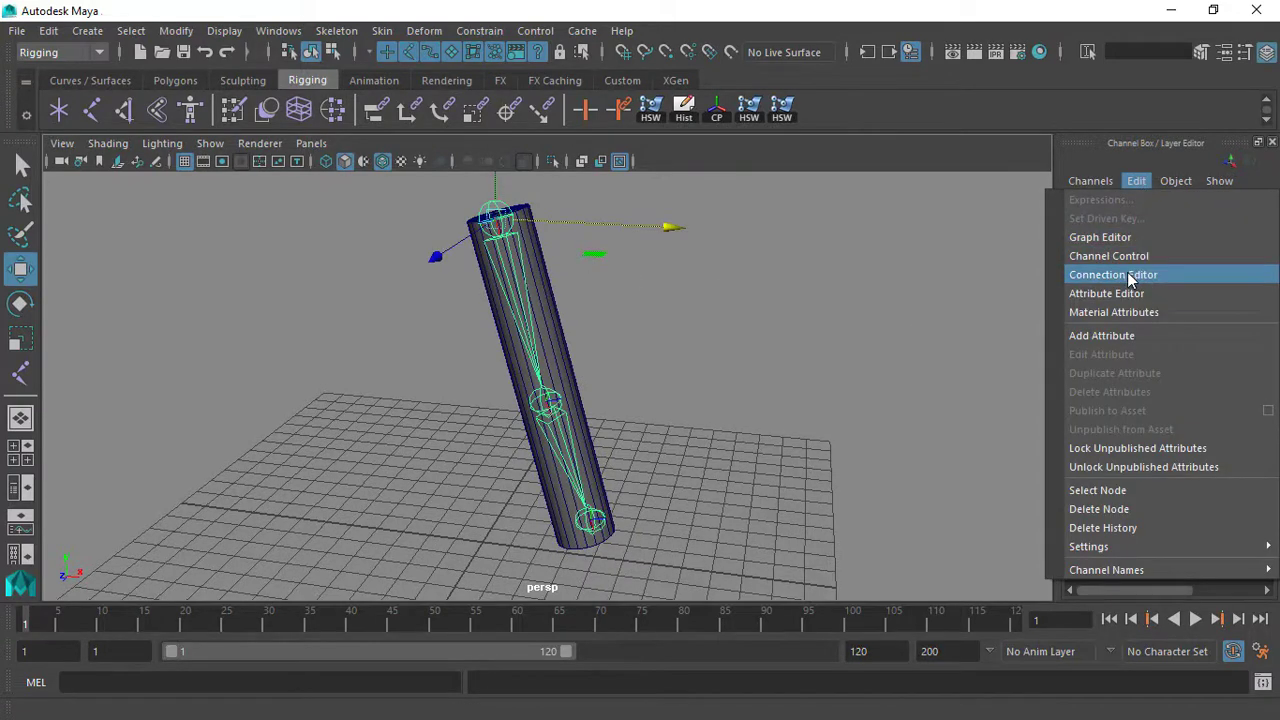
click(1132, 293)
scroll(1058, 362, down, 5)
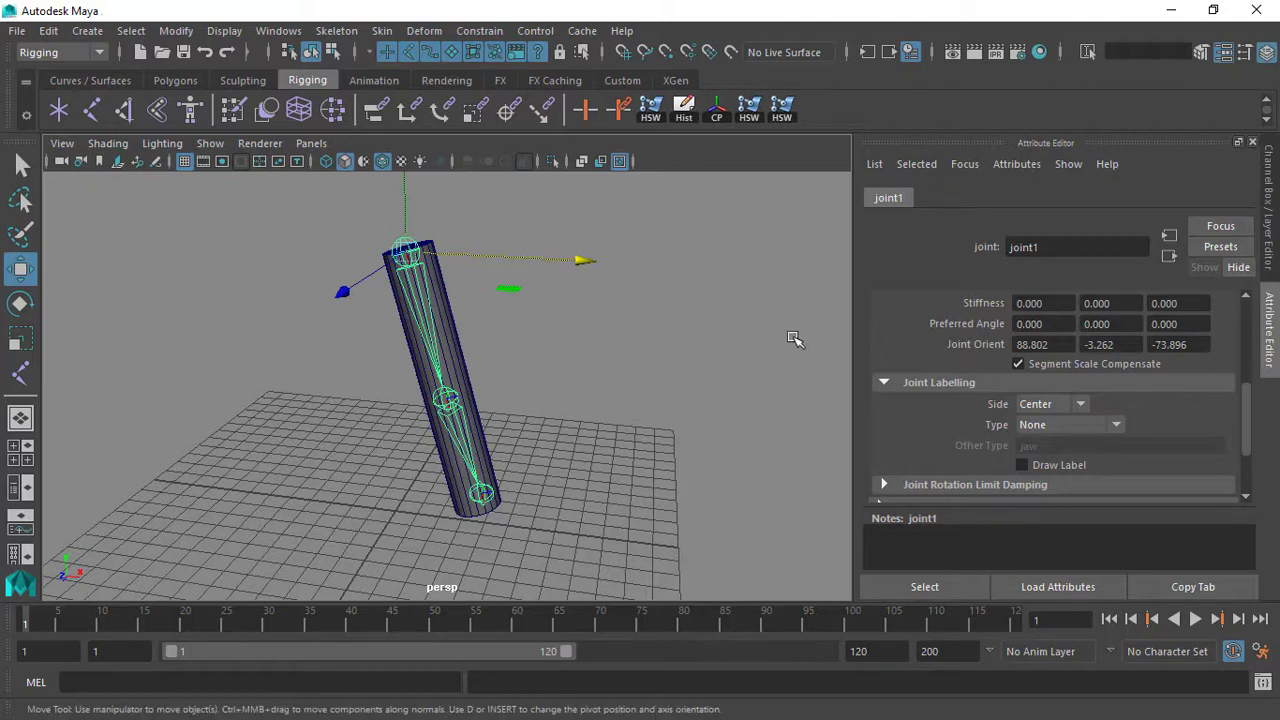
scroll(630, 338, up, 1)
scroll(914, 409, up, 5)
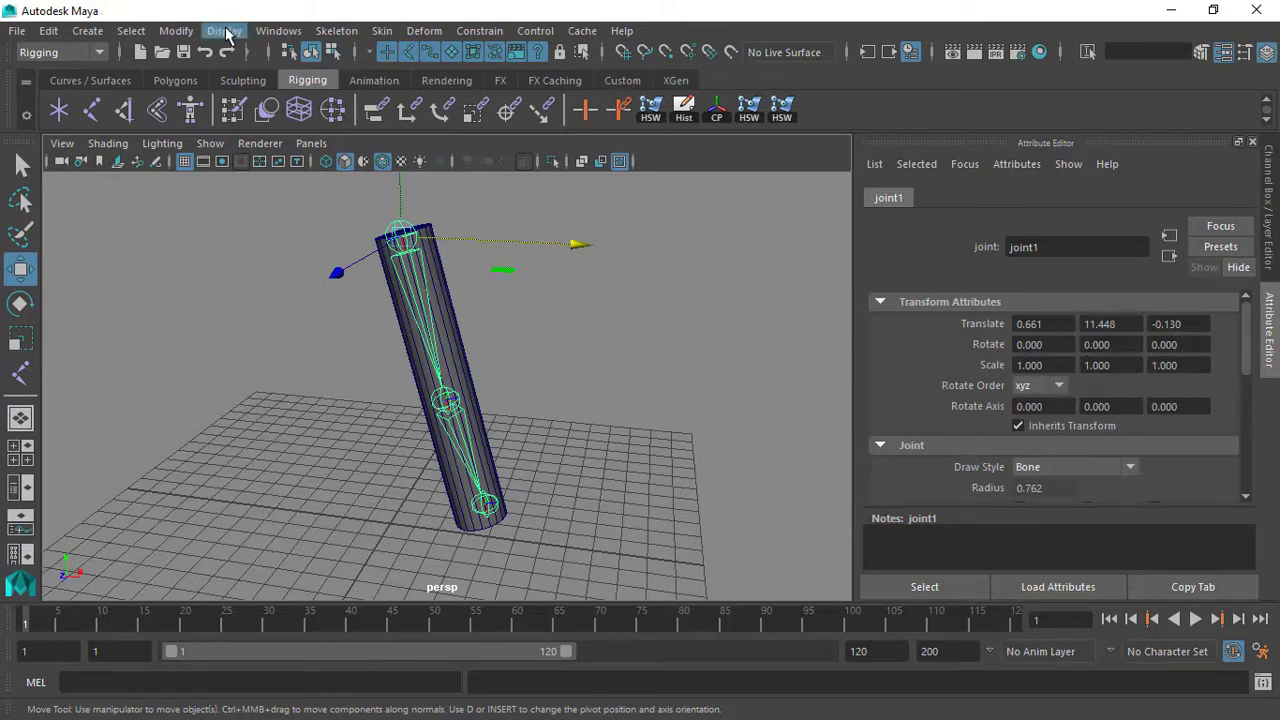
Review the root joint's Joint Orient values again, close the Attribute Editor and inspect the chain inside the cylinder
click(174, 30)
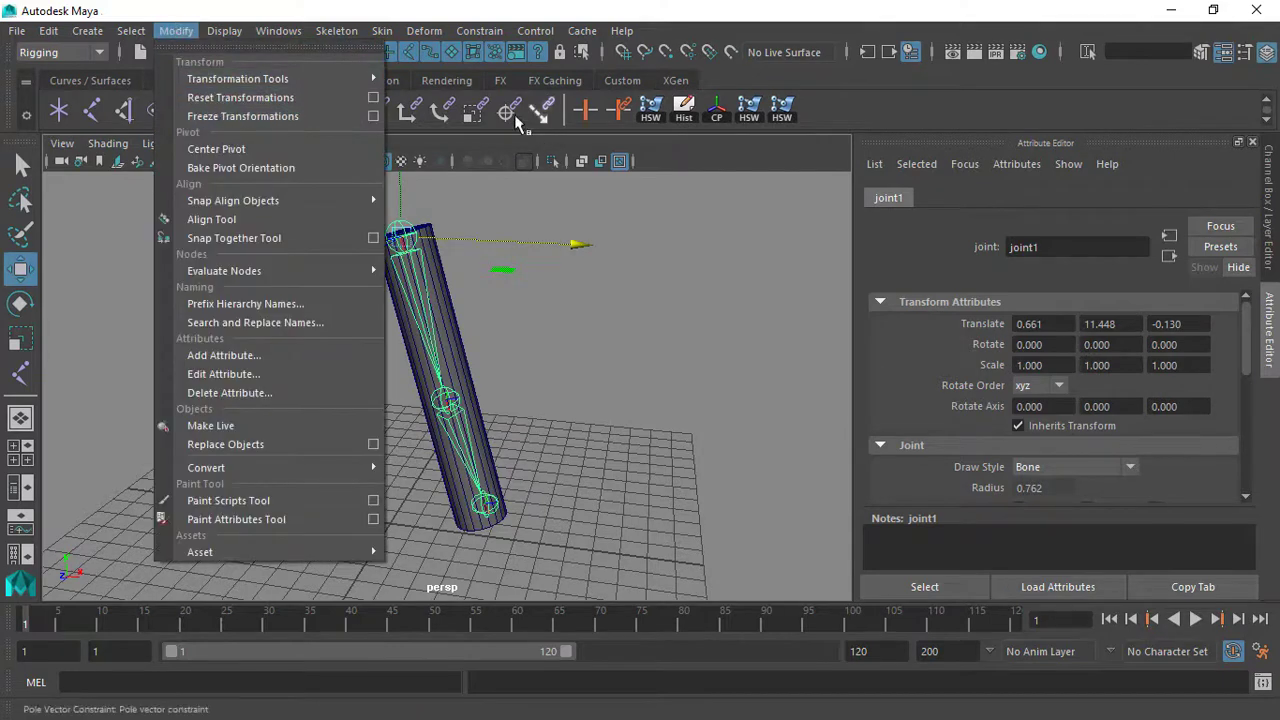
click(939, 350)
scroll(939, 350, down, 3)
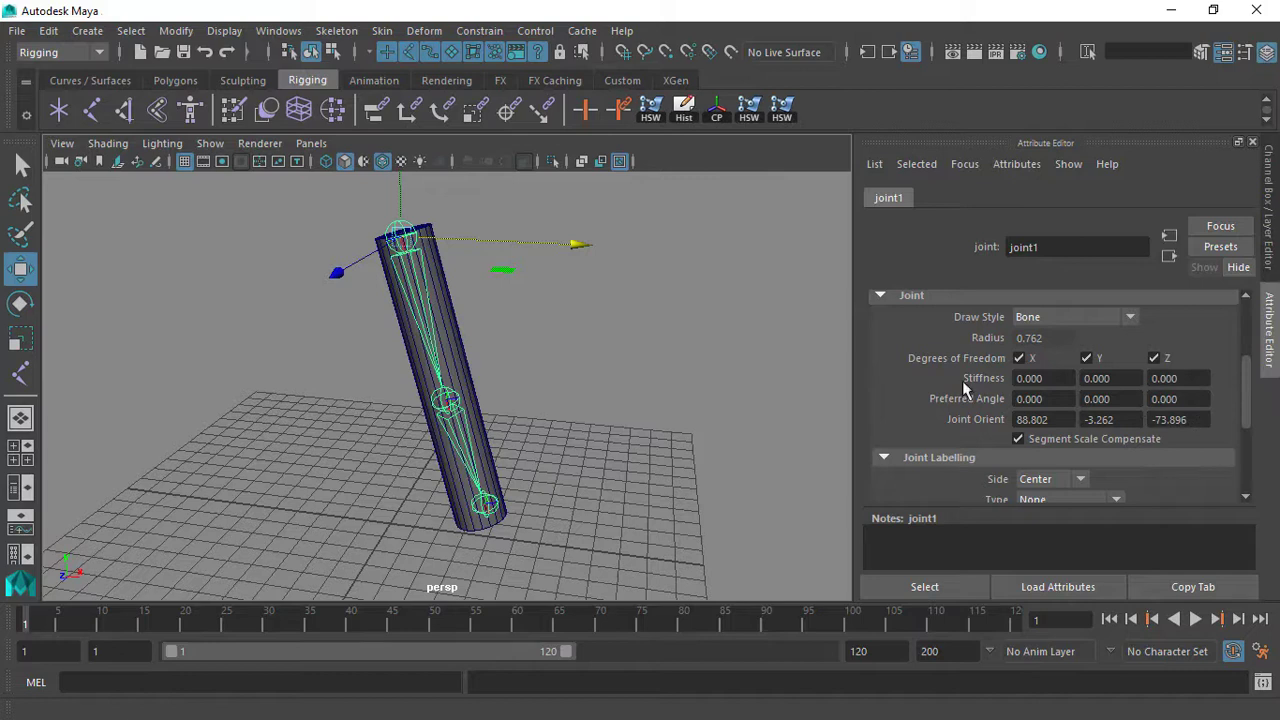
alt+drag(608, 243, 590, 352)
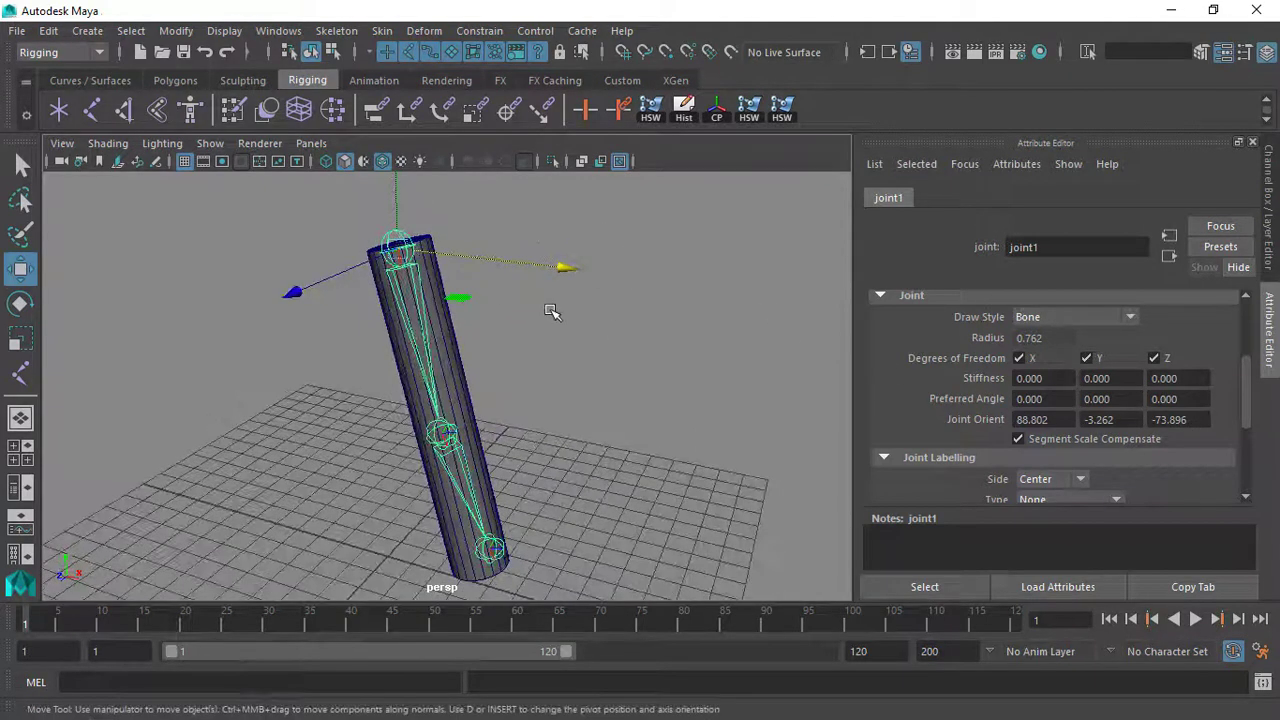
alt+drag(528, 240, 574, 320)
click(1252, 142)
alt+drag(830, 245, 705, 328)
click(799, 319)
click(512, 248)
alt+drag(515, 252, 656, 297)
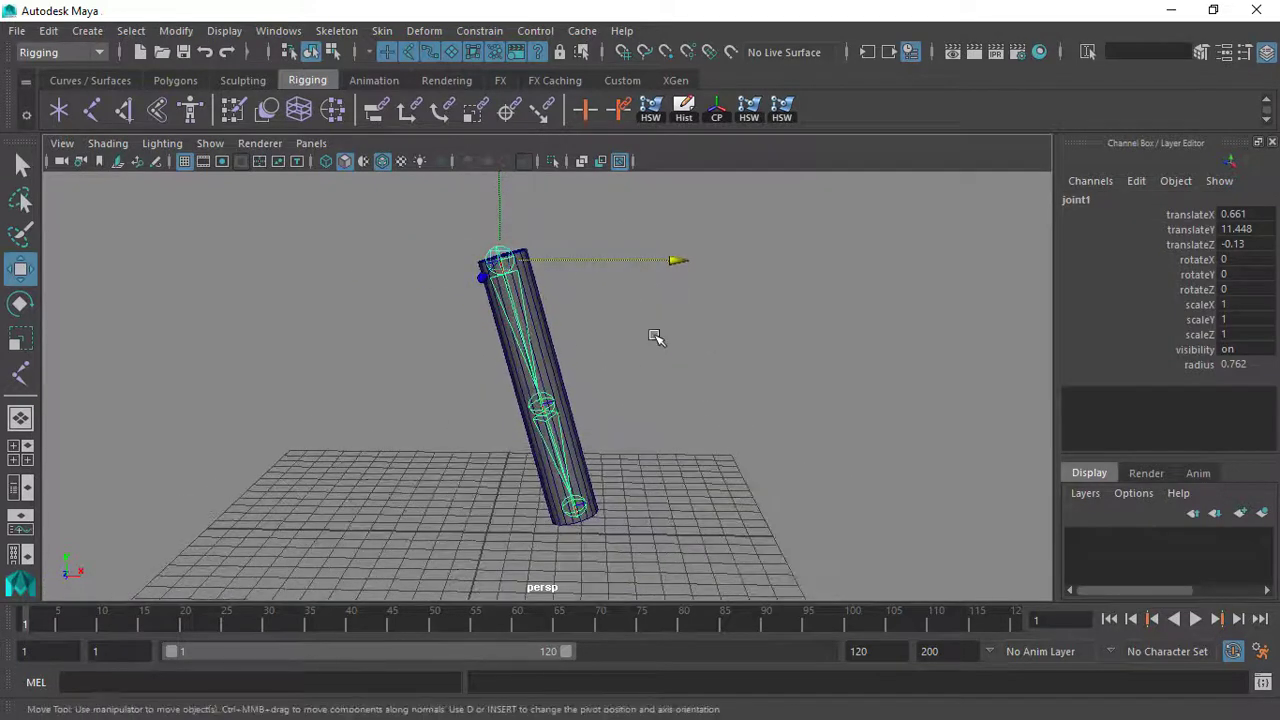